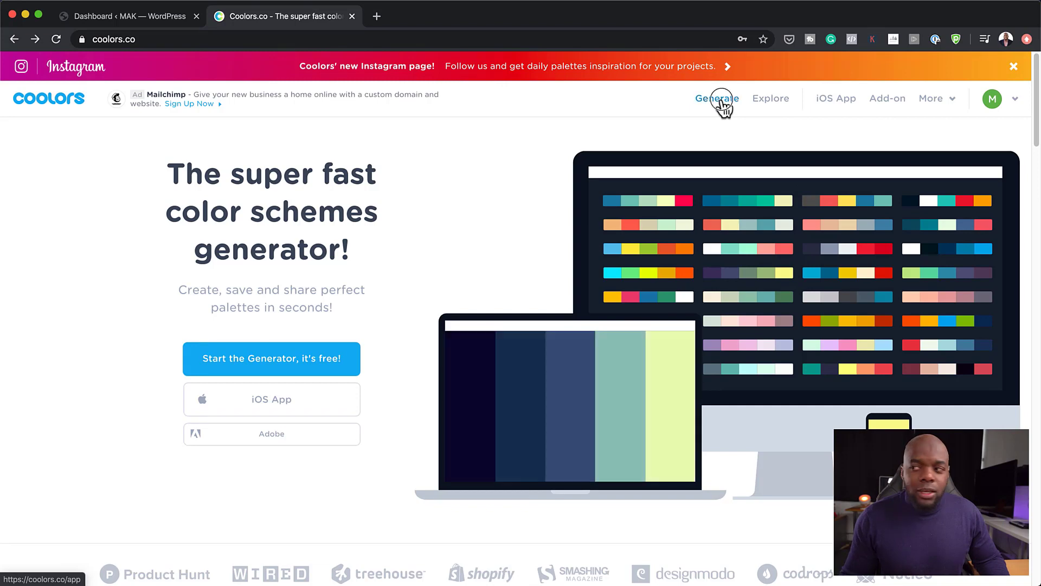
Step: Open the Coolors generator and cycle random palettes until one with lavender, greens and cream appears
{"action": "left_click", "coordinate": [722, 103]}
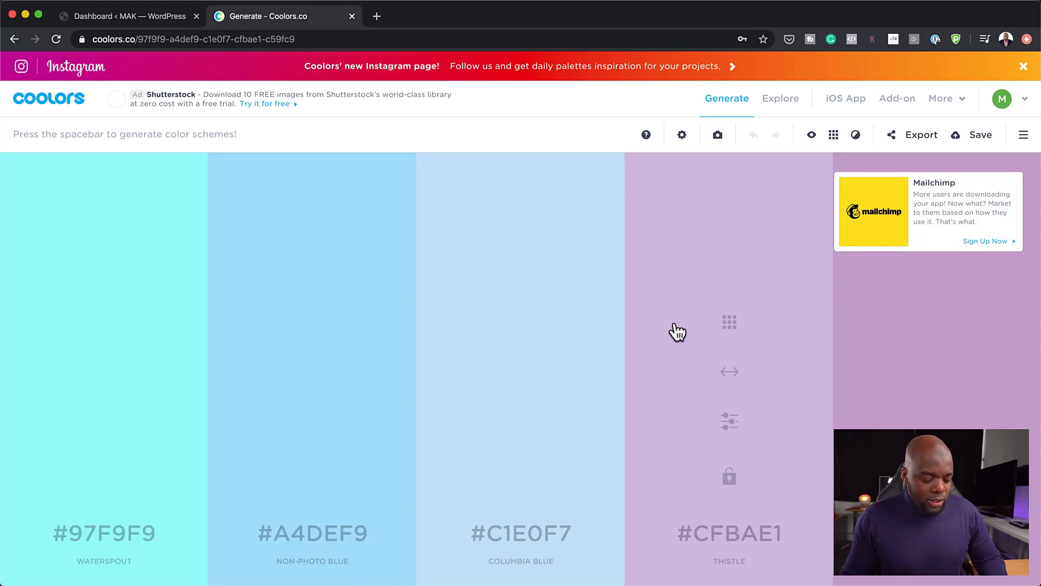
{"action": "key", "text": "space"}
{"action": "key", "text": "space"}
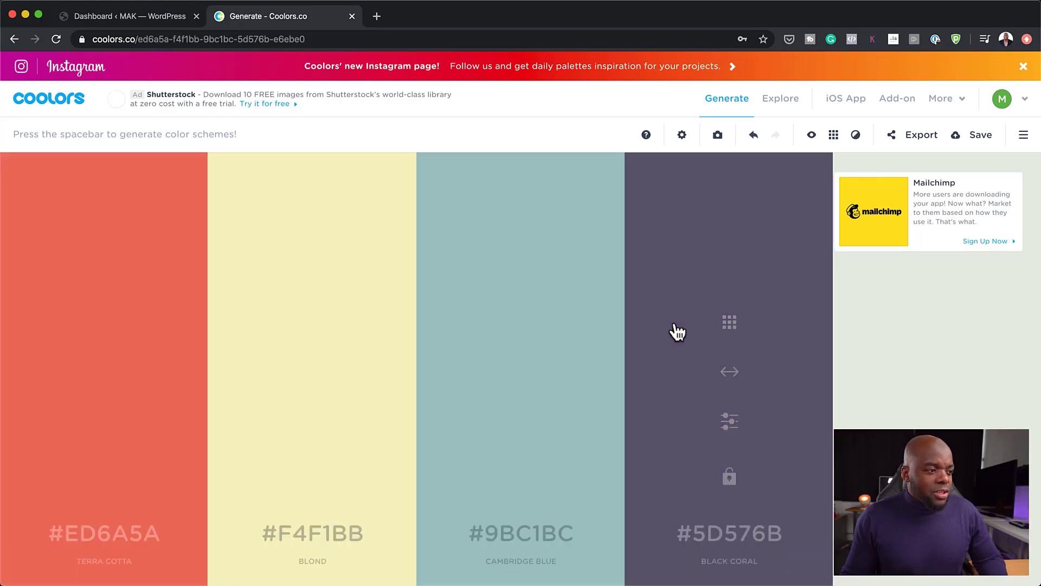
{"action": "key", "text": "space"}
{"action": "key", "text": "space"}
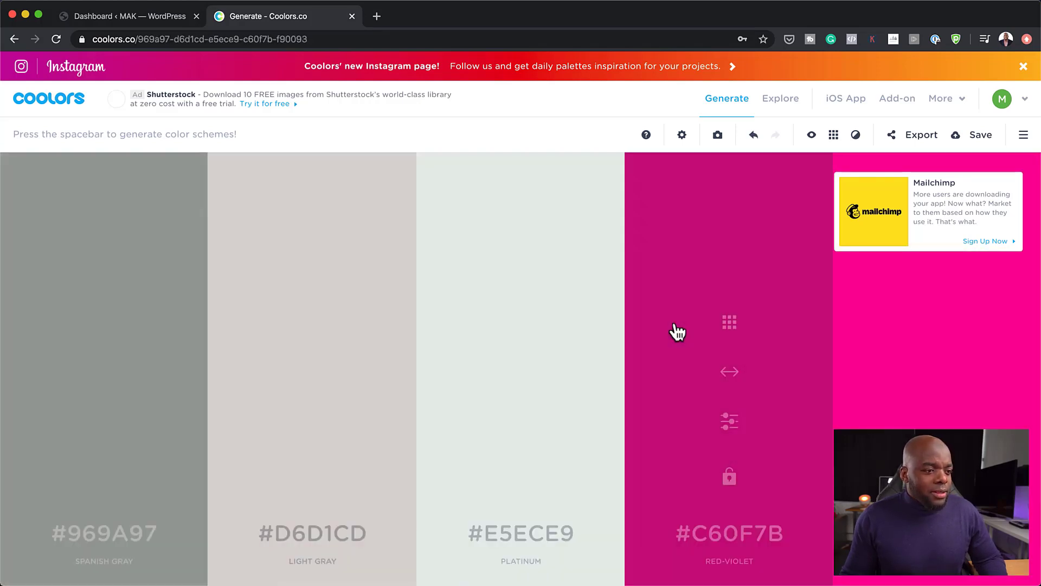
{"action": "key", "text": "space"}
{"action": "key", "text": "space"}
{"action": "key", "text": "space"}
{"action": "key", "text": "space"}
{"action": "key", "text": "space"}
{"action": "key", "text": "space"}
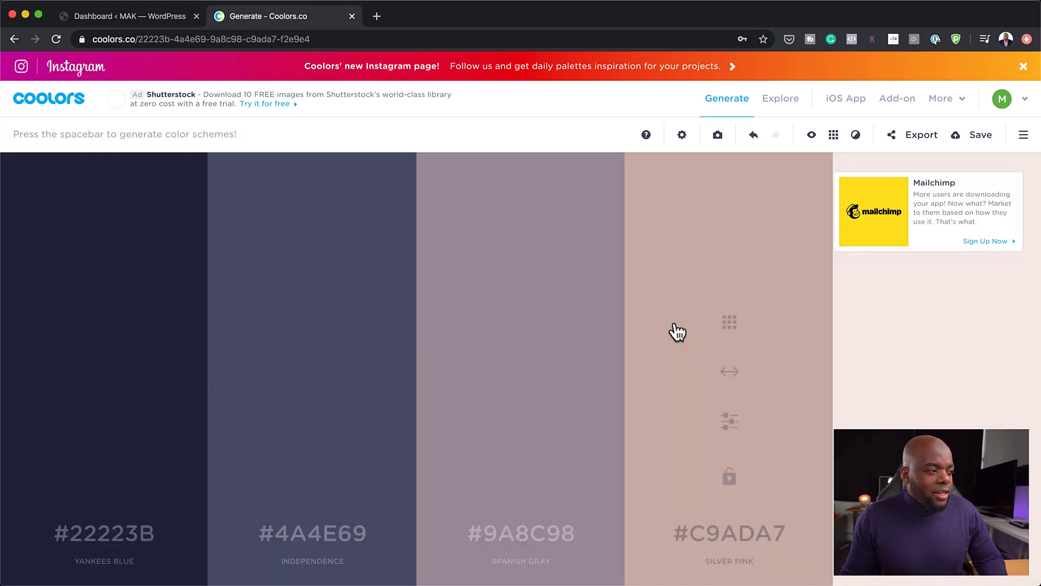
{"action": "key", "text": "space"}
{"action": "key", "text": "space"}
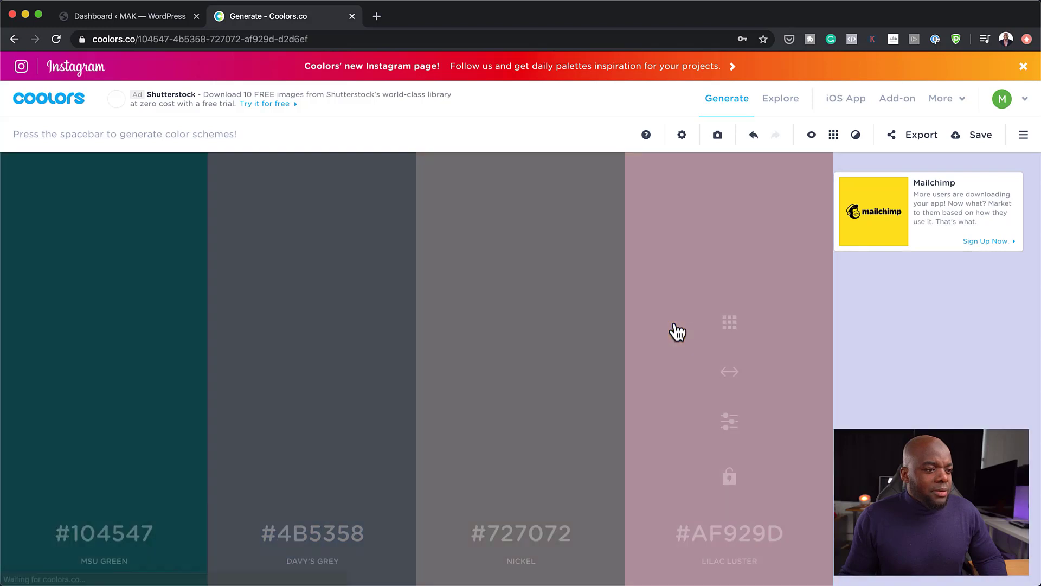
{"action": "key", "text": "space"}
{"action": "key", "text": "space"}
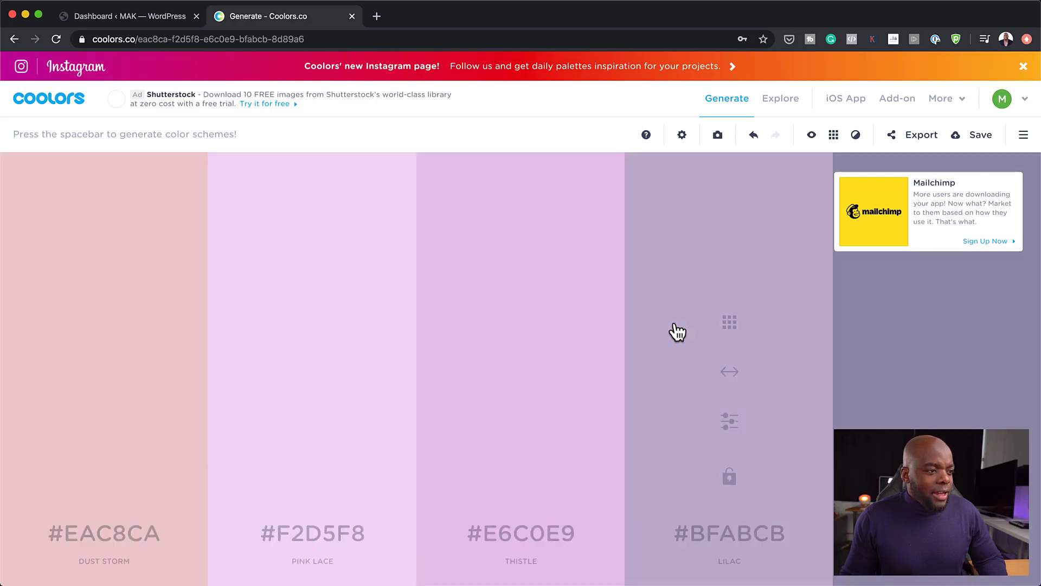
{"action": "key", "text": "space"}
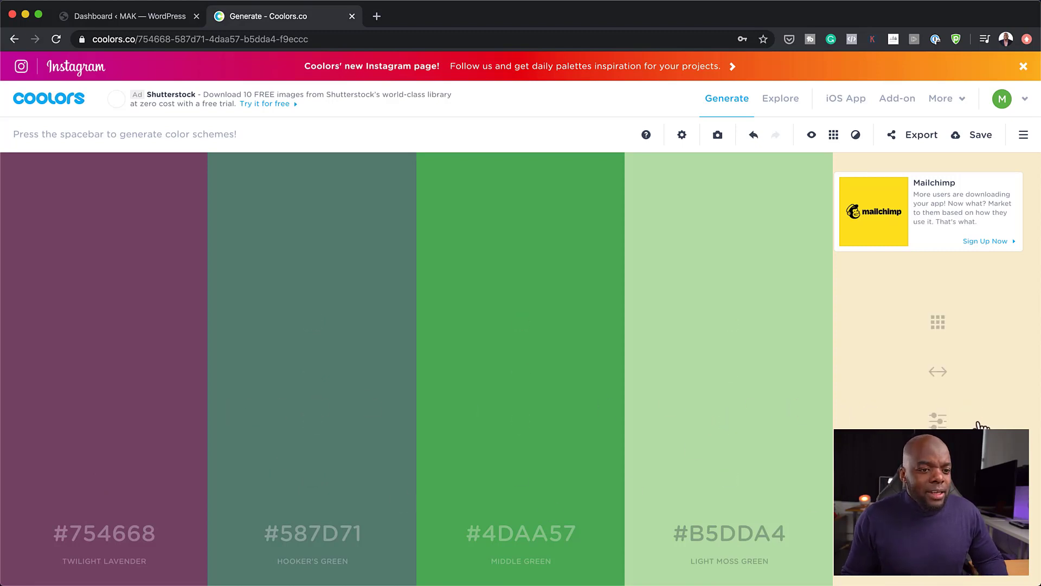
Step: Desaturate the cream swatch and saturate the first colour into French Plum #750956
{"action": "left_click", "coordinate": [941, 421]}
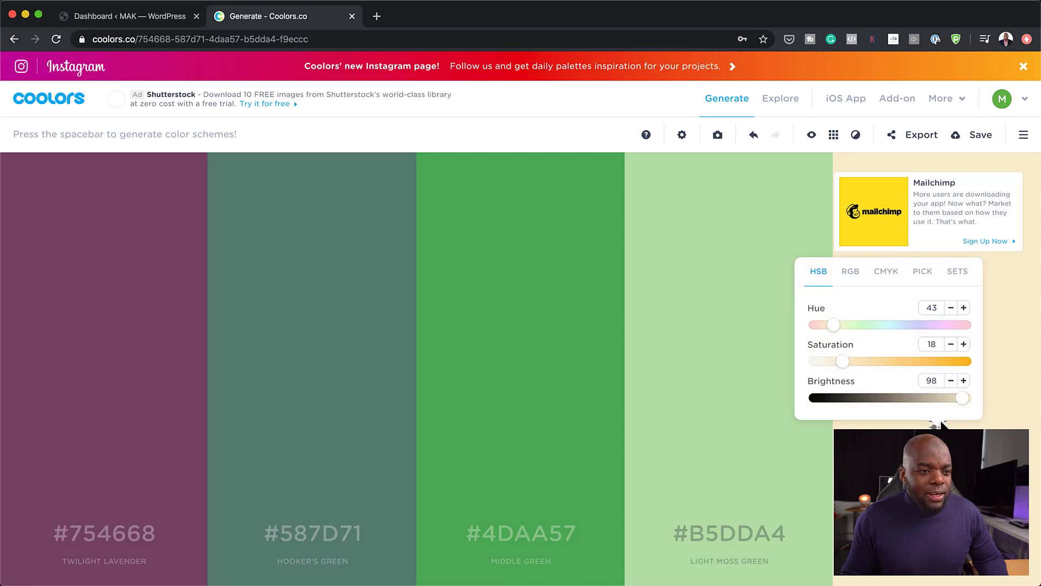
{"action": "left_click_drag", "start_coordinate": [842, 361], "coordinate": [823, 365]}
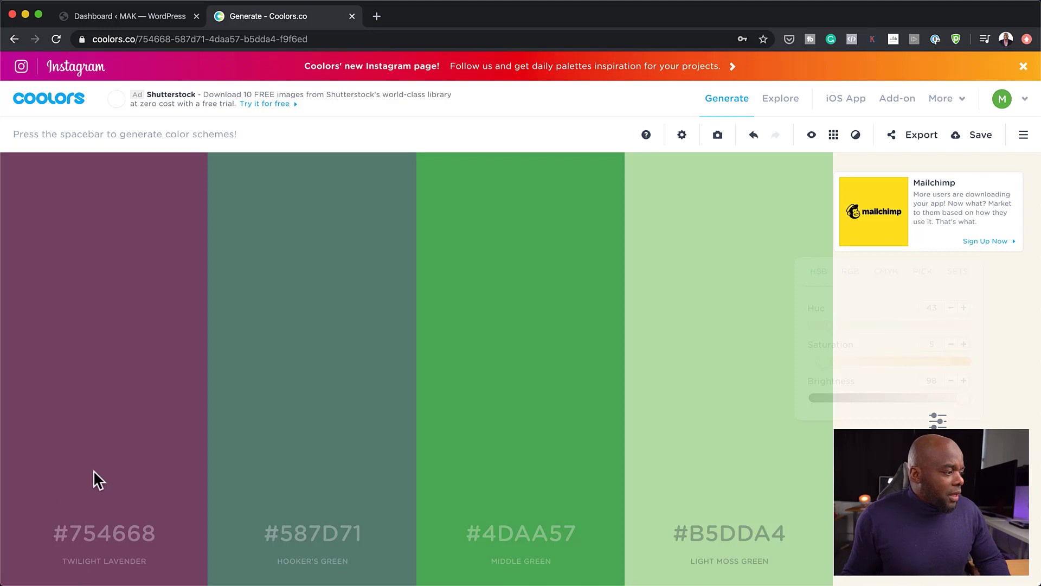
{"action": "left_click", "coordinate": [109, 426]}
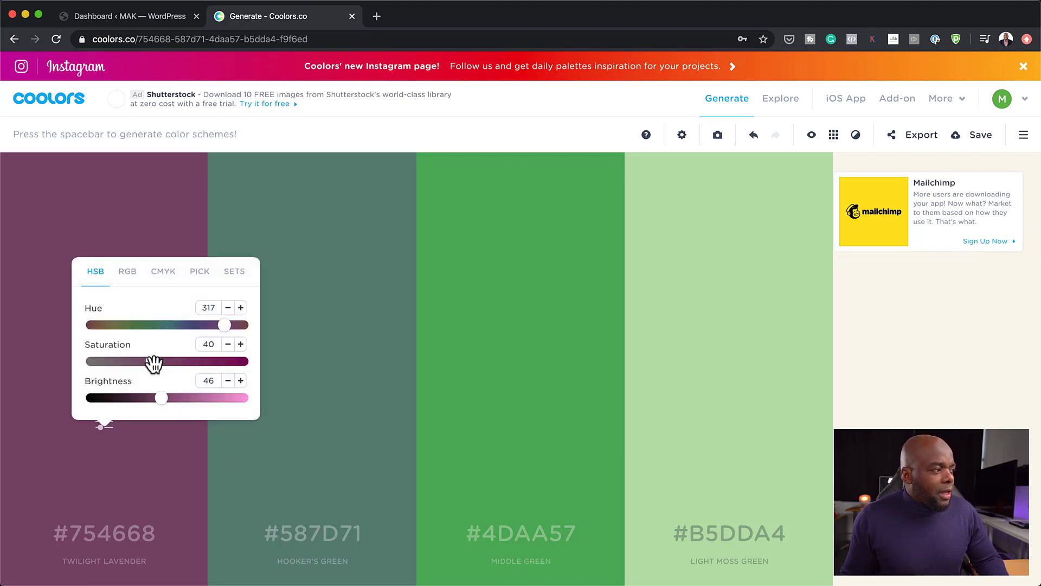
{"action": "left_click_drag", "start_coordinate": [154, 364], "coordinate": [231, 367]}
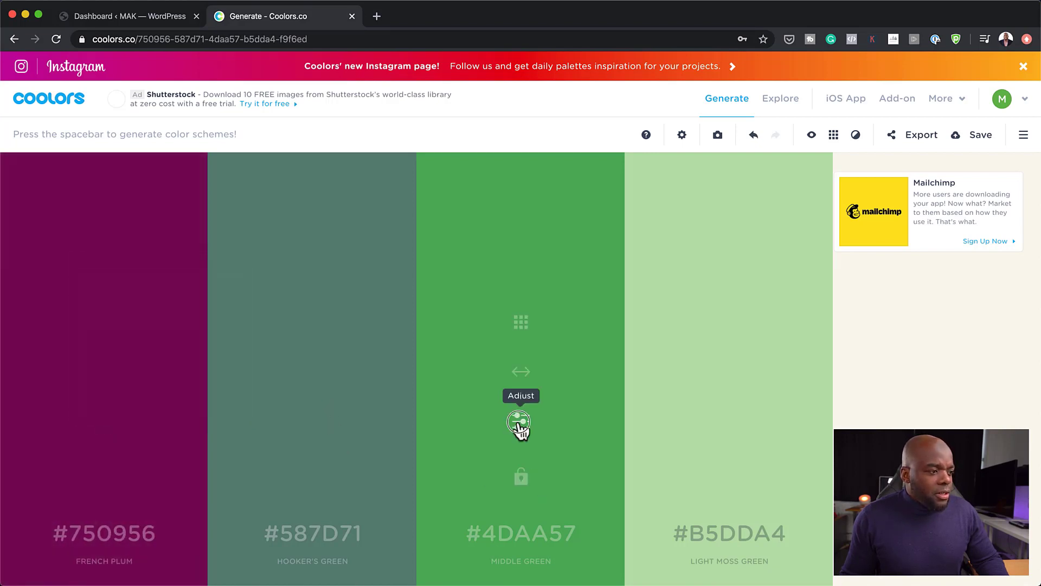
Step: Brighten the third colour to Pastel Green #60D66C and desaturate the fourth to grey #D1DDCC
{"action": "left_click", "coordinate": [520, 421]}
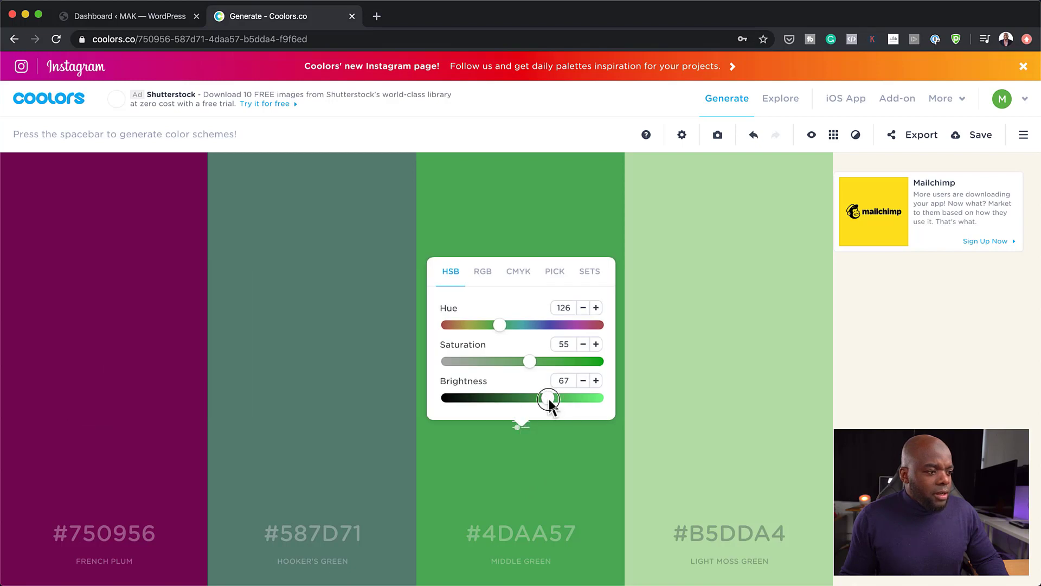
{"action": "left_click_drag", "start_coordinate": [549, 401], "coordinate": [572, 400]}
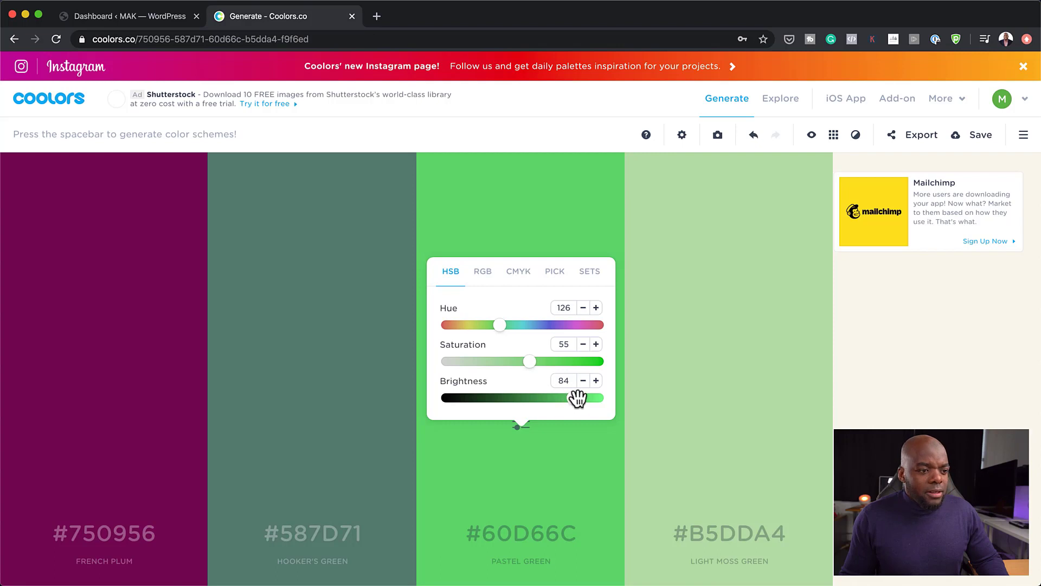
{"action": "left_click", "coordinate": [732, 421]}
{"action": "left_click", "coordinate": [729, 426]}
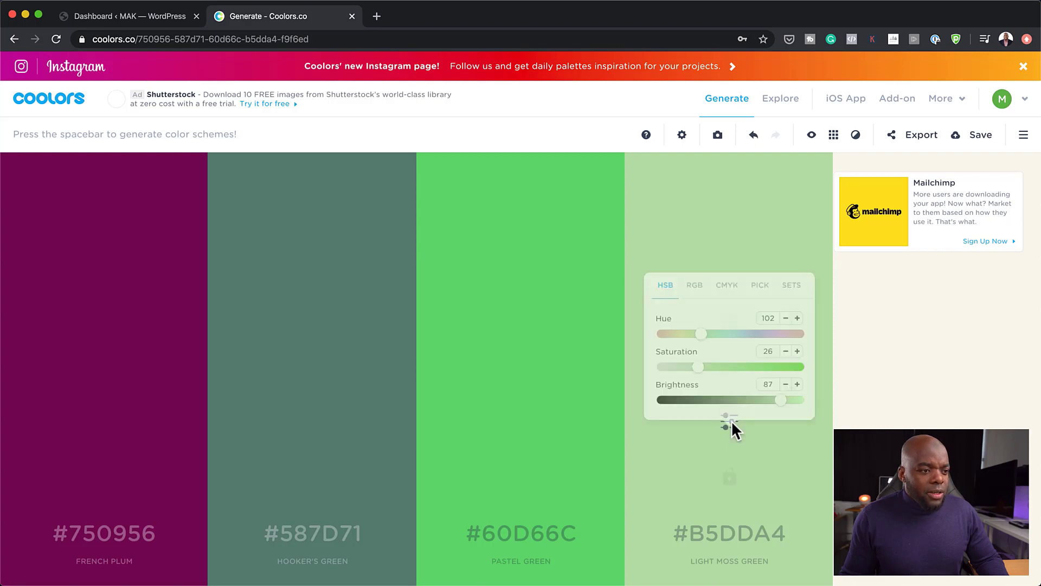
{"action": "left_click_drag", "start_coordinate": [694, 363], "coordinate": [667, 367]}
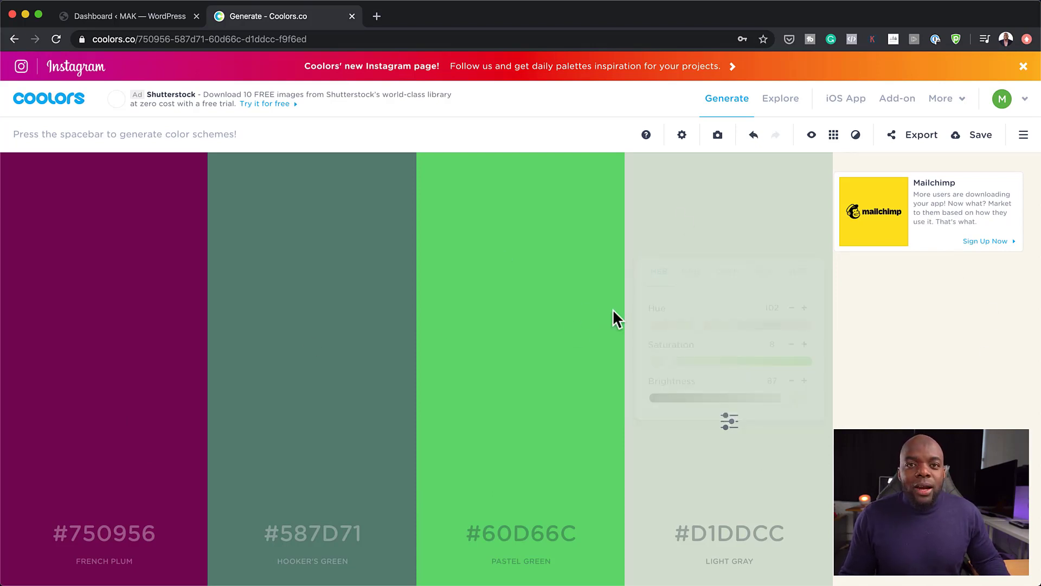
Step: Switch to the WordPress admin and go to Divi > Theme Options
{"action": "left_click", "coordinate": [161, 16]}
{"action": "mouse_move", "coordinate": [48, 499]}
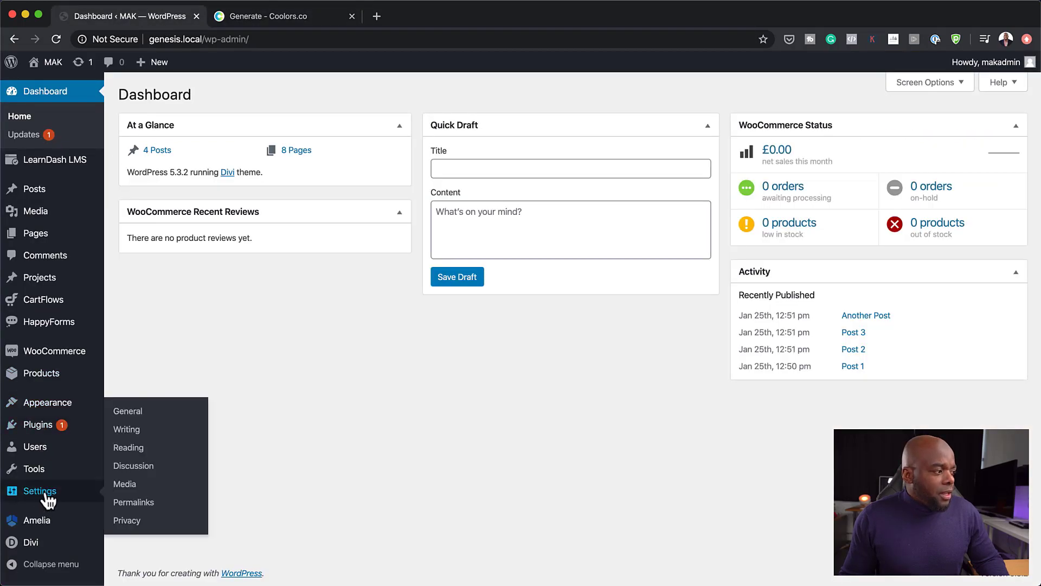
{"action": "mouse_move", "coordinate": [37, 543]}
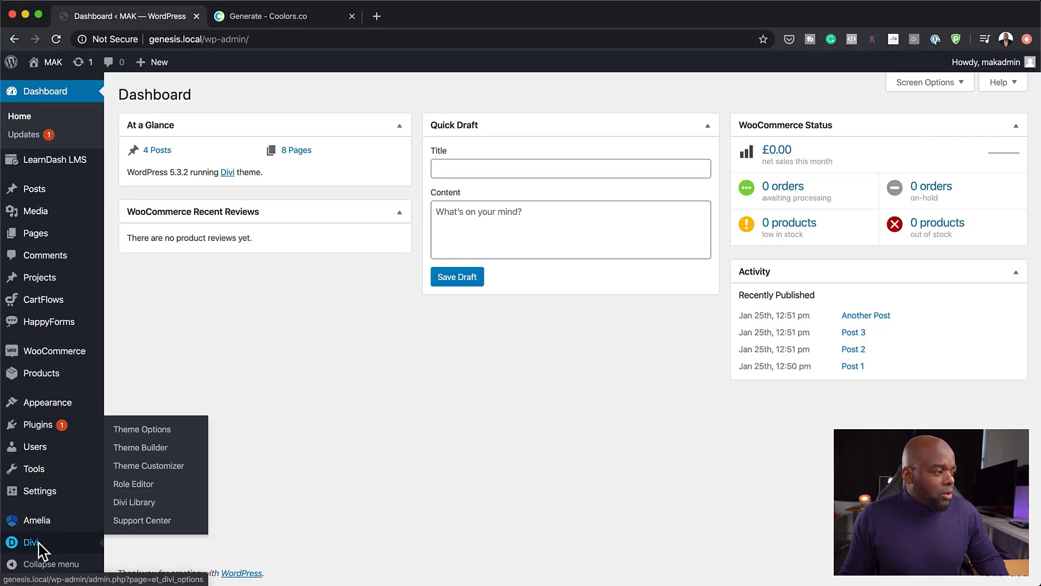
{"action": "left_click", "coordinate": [139, 431]}
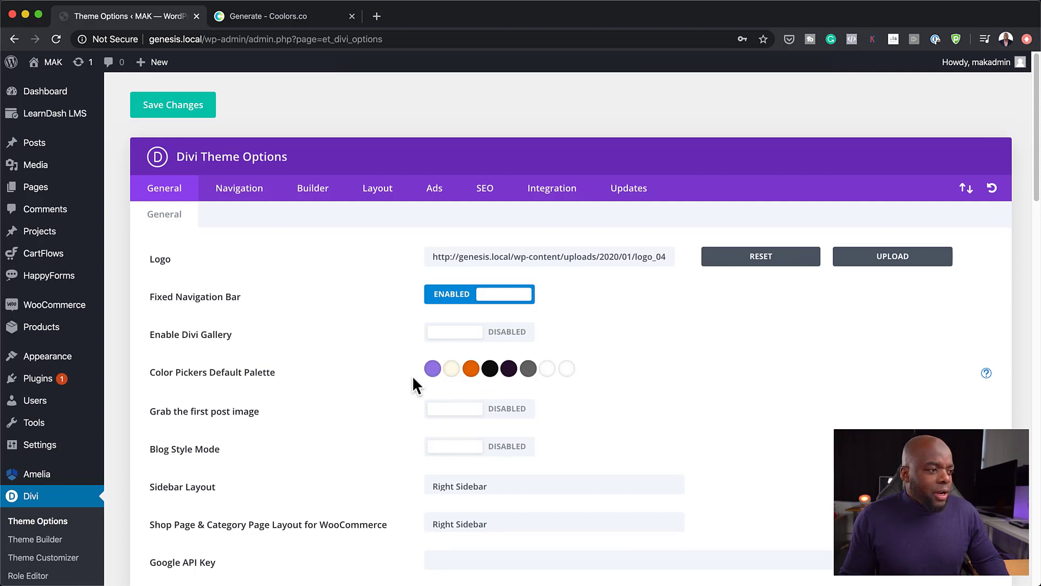
Step: Copy hex 60D66C from Coolors into the last default palette swatch and save the theme options
{"action": "left_click", "coordinate": [320, 21]}
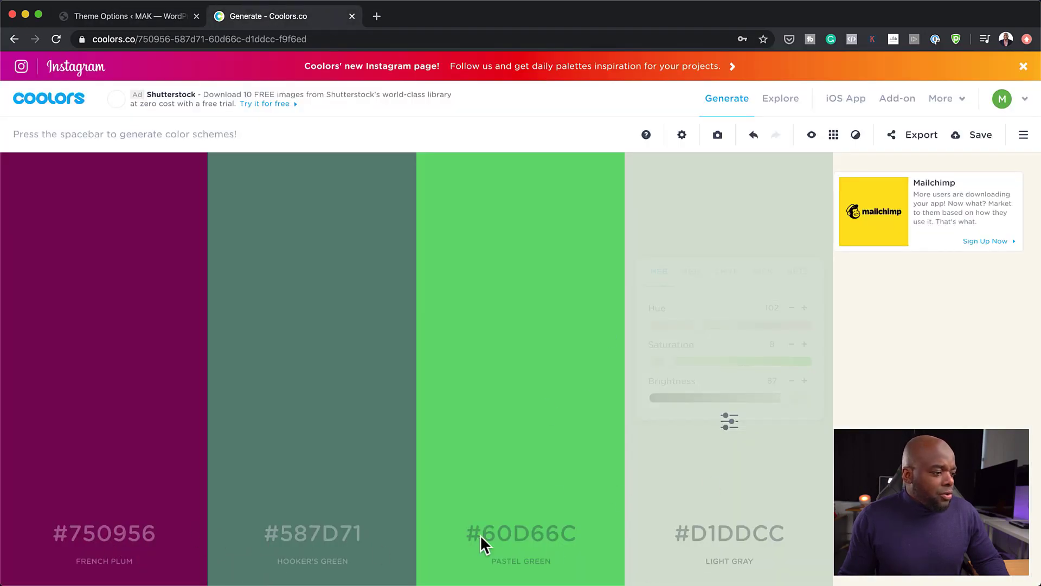
{"action": "left_click", "coordinate": [512, 536]}
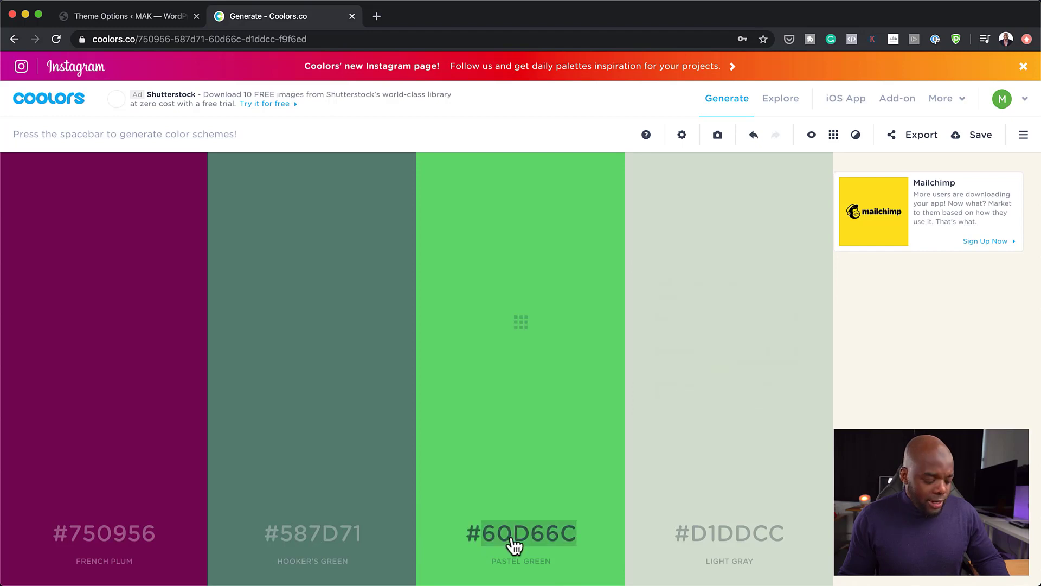
{"action": "left_click", "coordinate": [161, 18]}
{"action": "left_click", "coordinate": [572, 369]}
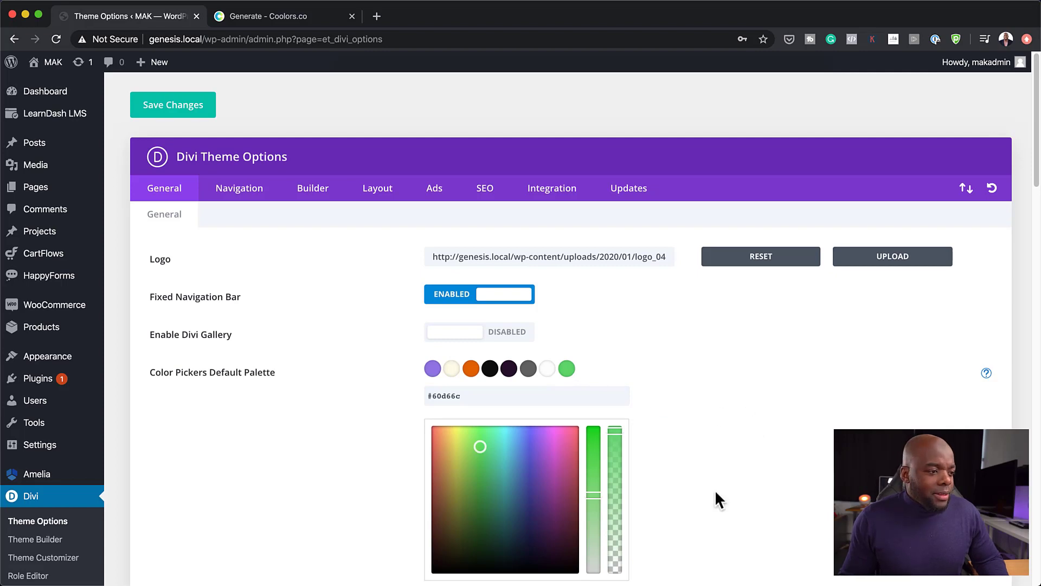
{"action": "left_click", "coordinate": [191, 111]}
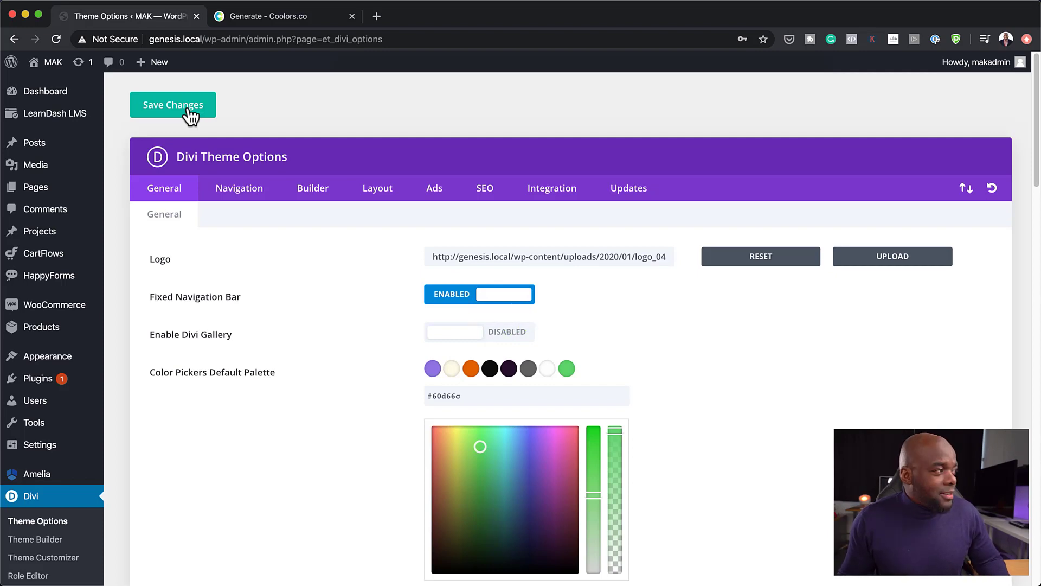
{"action": "mouse_move", "coordinate": [47, 197]}
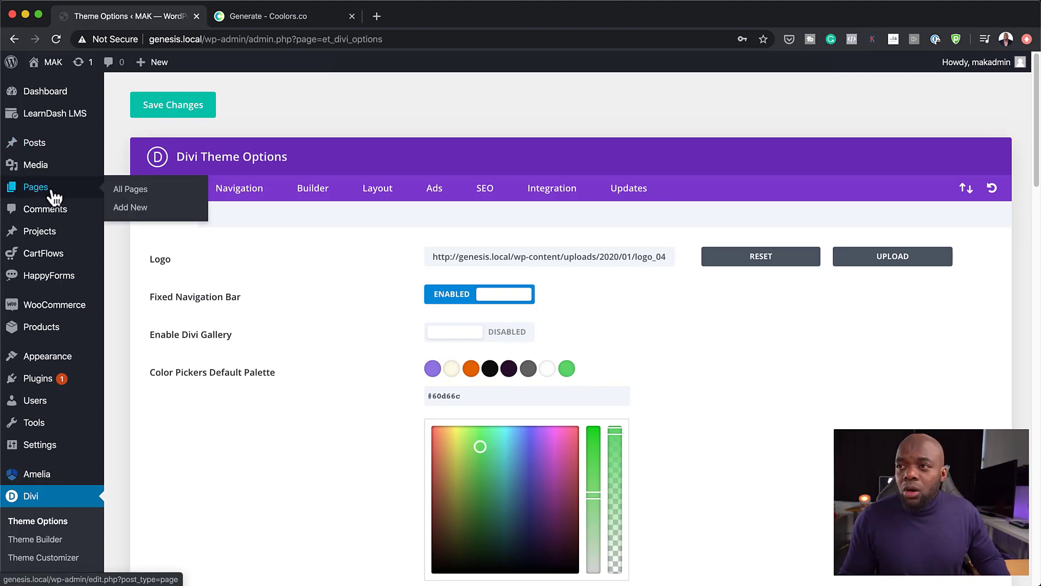
Step: Add a new page titled 'Colours' and start the Divi Builder on it
{"action": "left_click", "coordinate": [139, 211]}
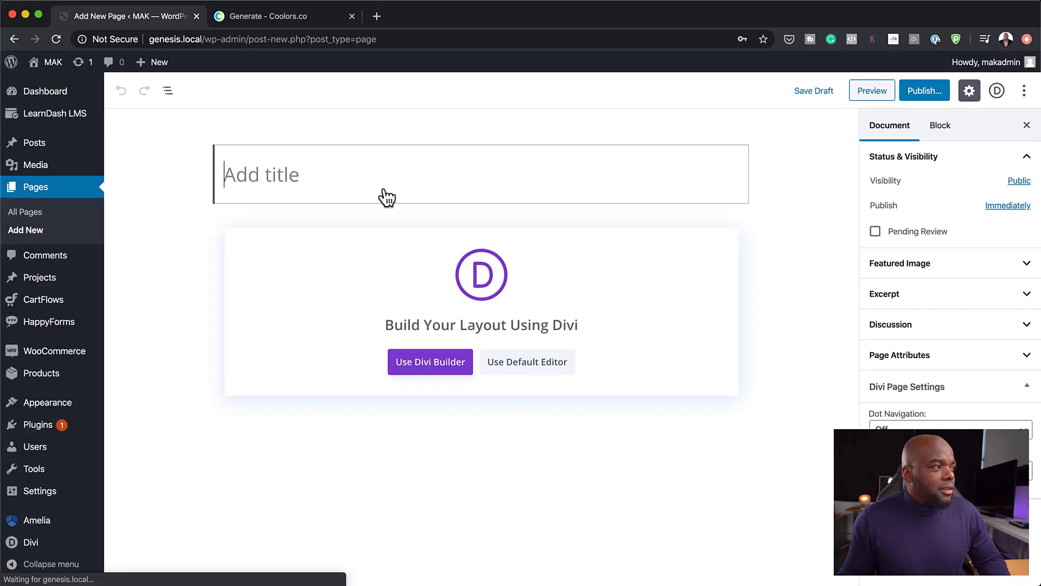
{"action": "type", "text": "Colours"}
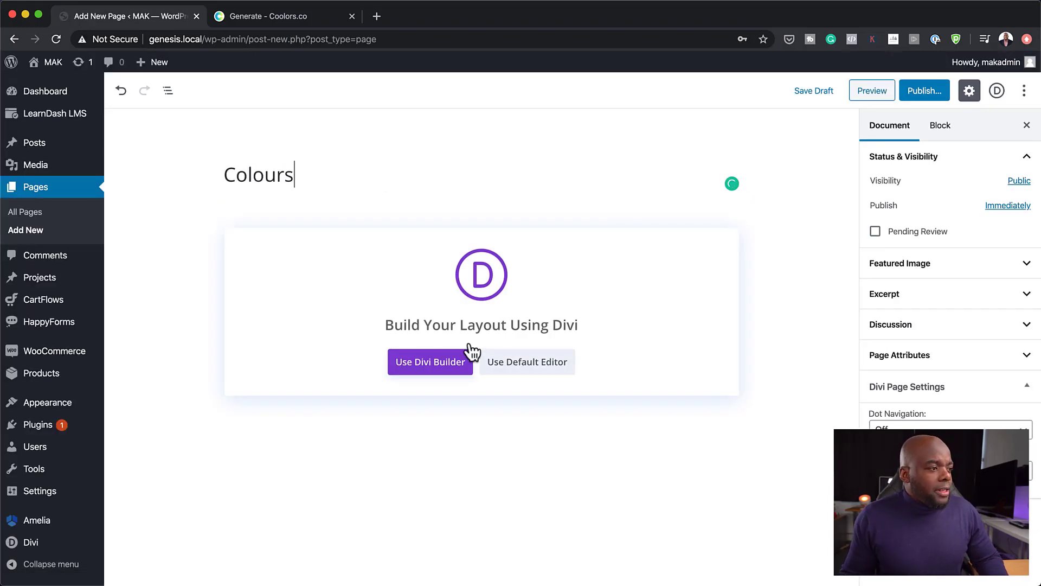
{"action": "left_click", "coordinate": [451, 363]}
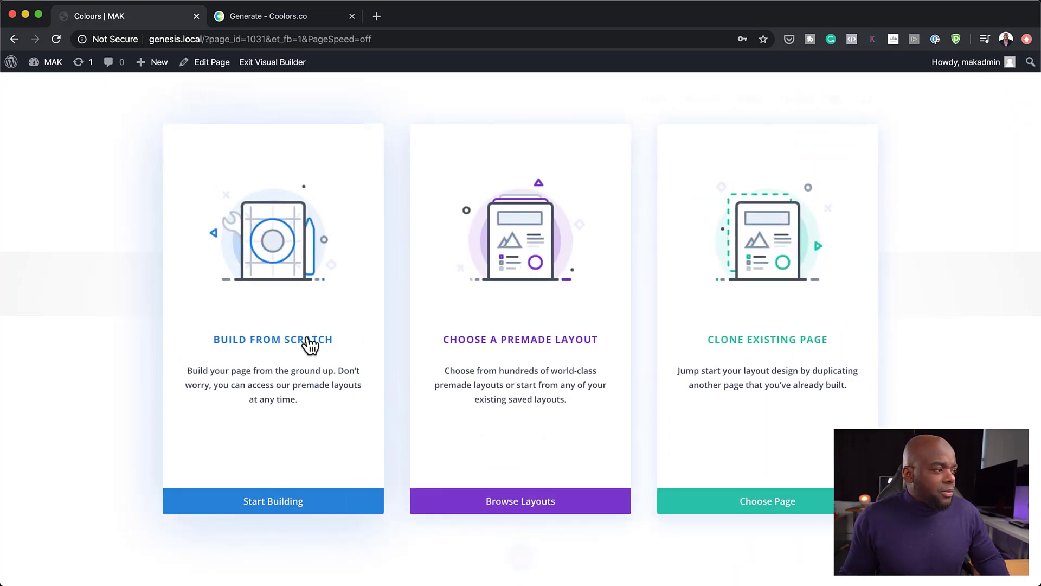
Step: Build from scratch with a three-column row and insert a Blurb module found by searching 'blur'
{"action": "left_click", "coordinate": [282, 506]}
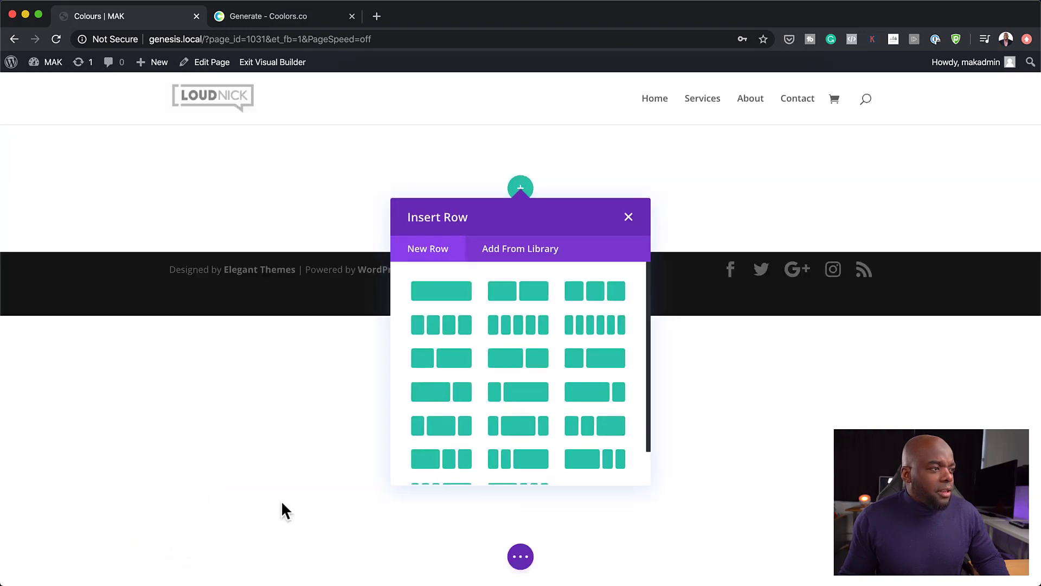
{"action": "left_click", "coordinate": [603, 300]}
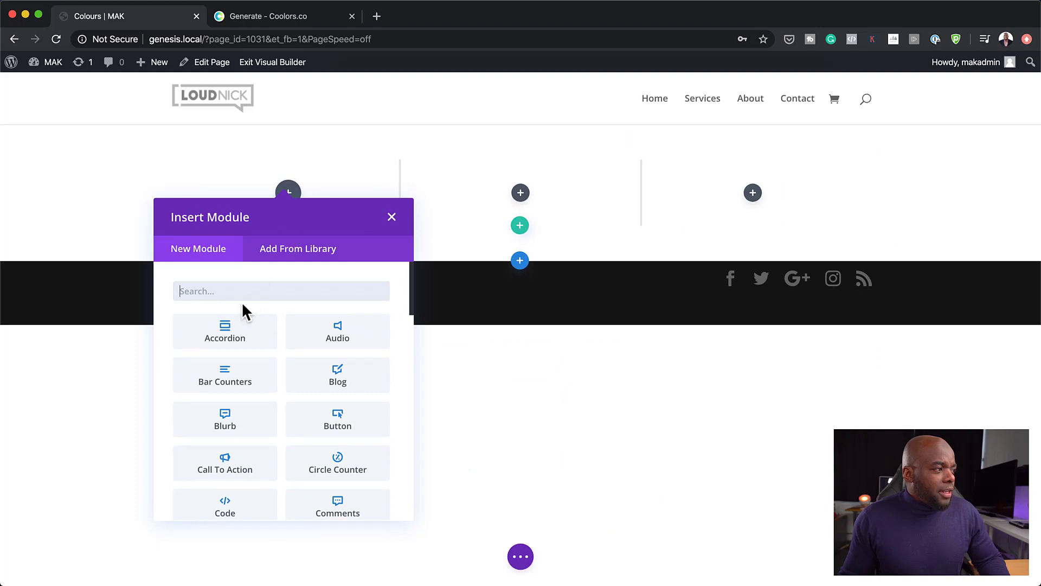
{"action": "type", "text": "blur"}
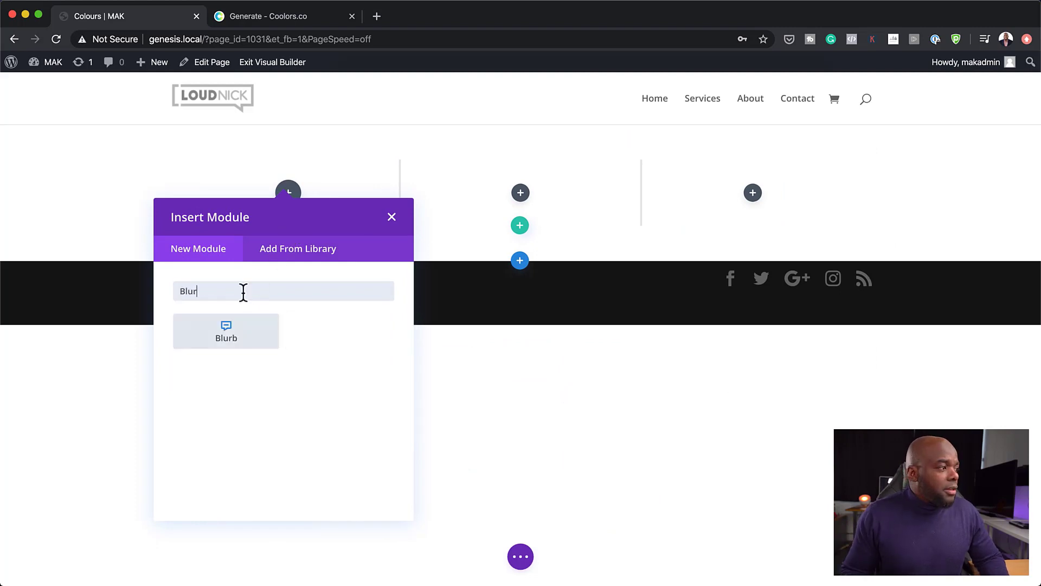
{"action": "left_click", "coordinate": [247, 331]}
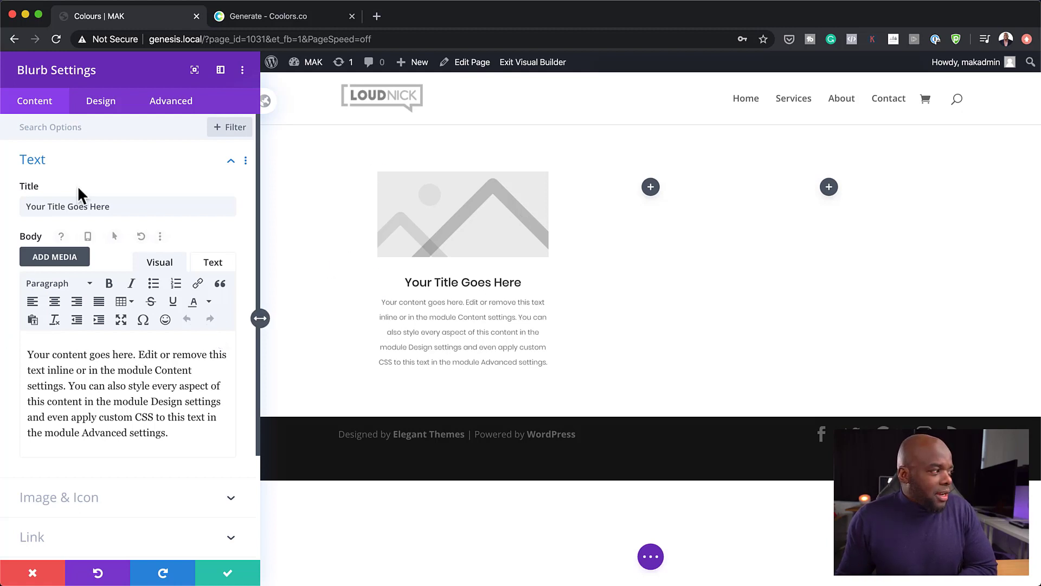
Step: Turn on Use Icon in the blurb's Image & Icon settings and choose the mute speaker icon
{"action": "scroll", "coordinate": [113, 381], "scroll_direction": "down", "scroll_amount": 3}
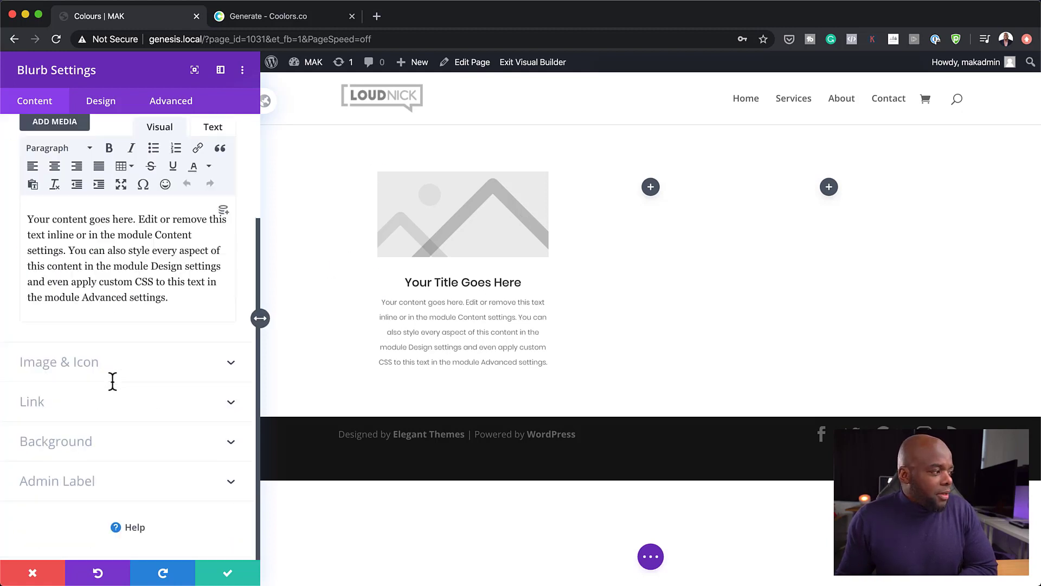
{"action": "left_click", "coordinate": [87, 372]}
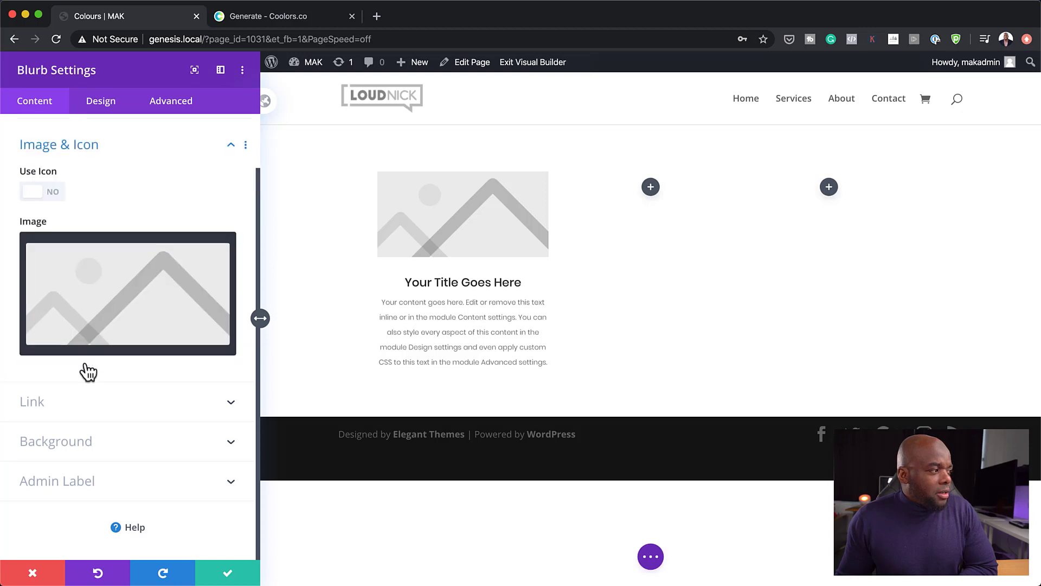
{"action": "left_click", "coordinate": [57, 193]}
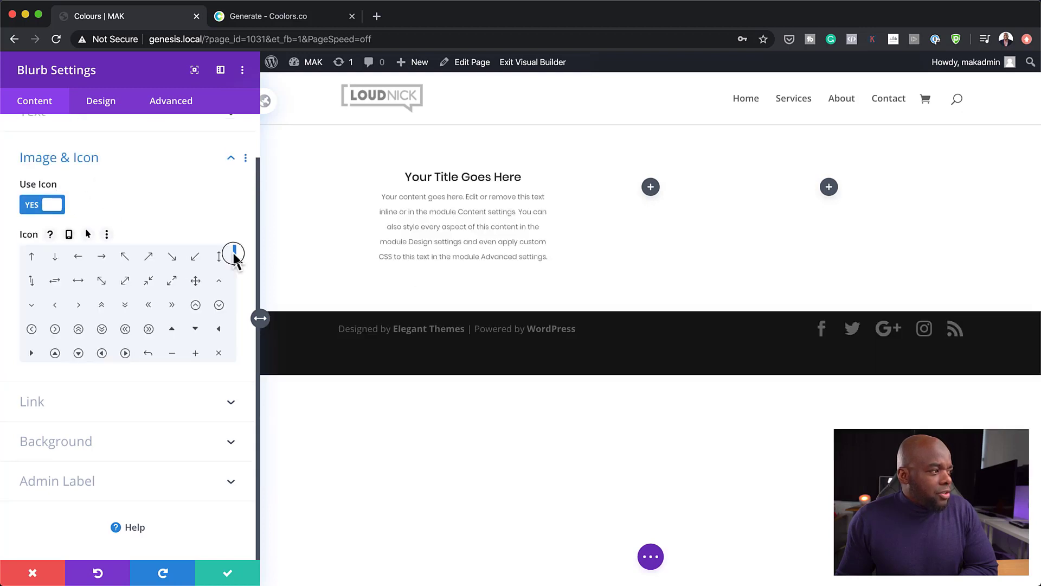
{"action": "scroll", "coordinate": [235, 268], "scroll_direction": "down", "scroll_amount": 1}
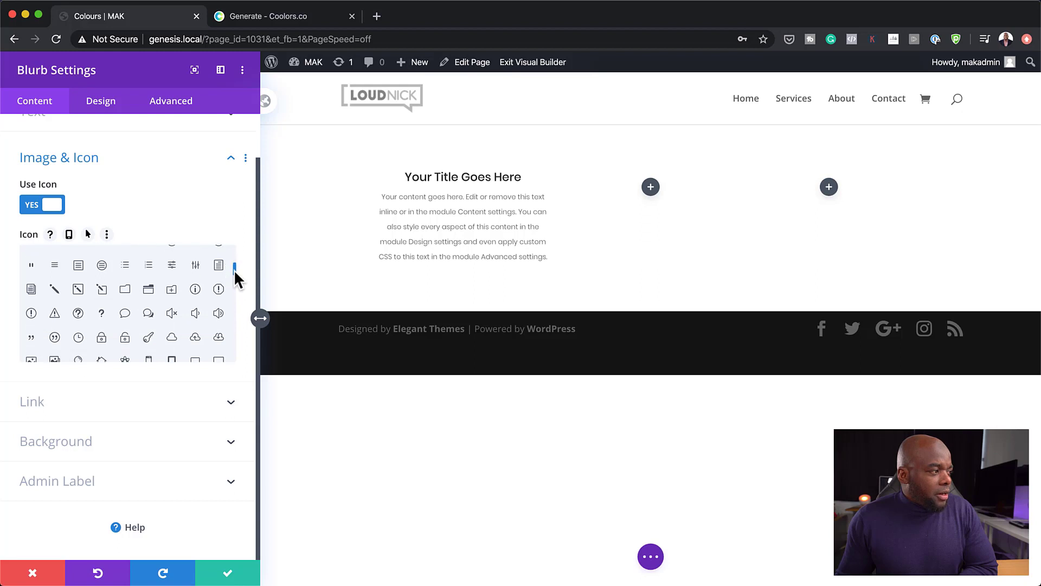
{"action": "left_click", "coordinate": [172, 313]}
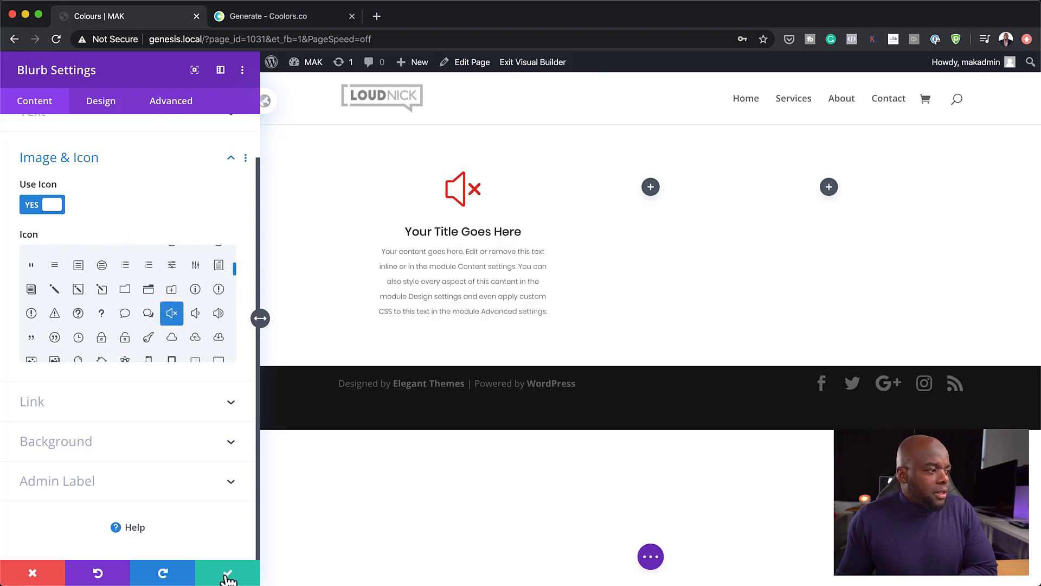
{"action": "left_click", "coordinate": [109, 105]}
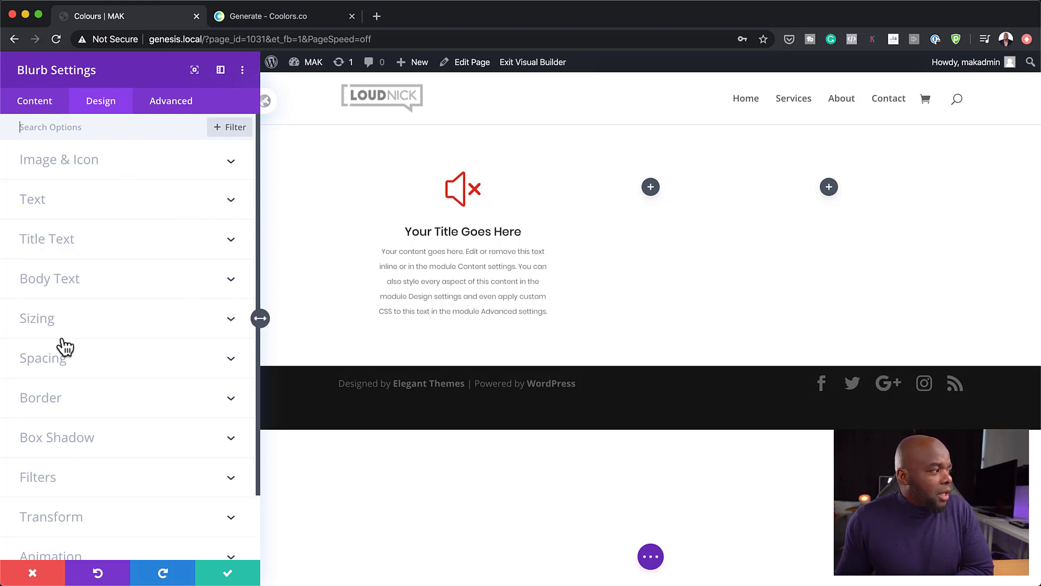
{"action": "left_click", "coordinate": [41, 108]}
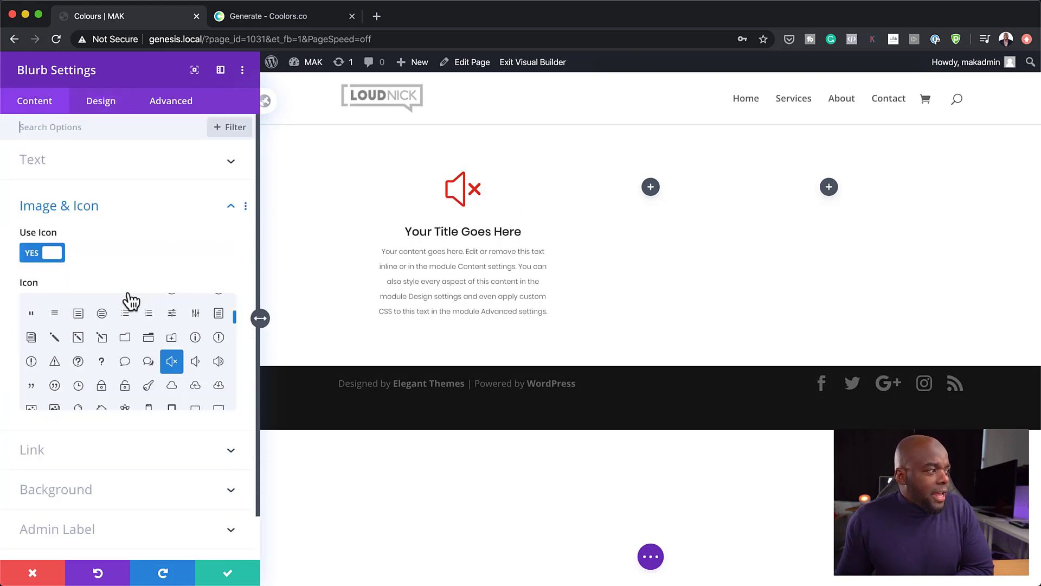
{"action": "scroll", "coordinate": [158, 453], "scroll_direction": "down", "scroll_amount": 2}
Step: Fill the blurb background with dark purple #2c1130 and colour the speaker icon orange #e56700
{"action": "left_click", "coordinate": [60, 448]}
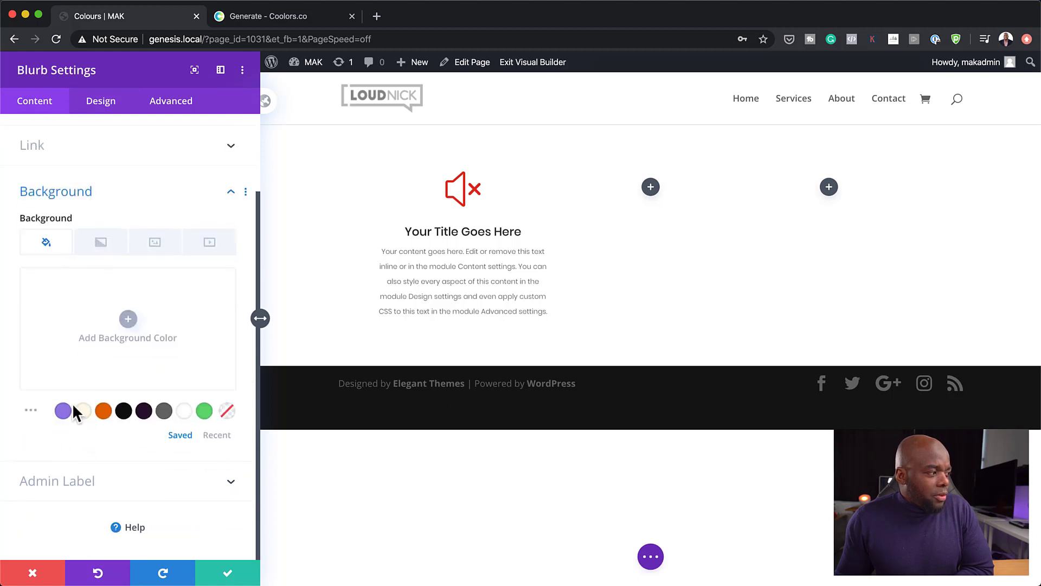
{"action": "left_click", "coordinate": [144, 414]}
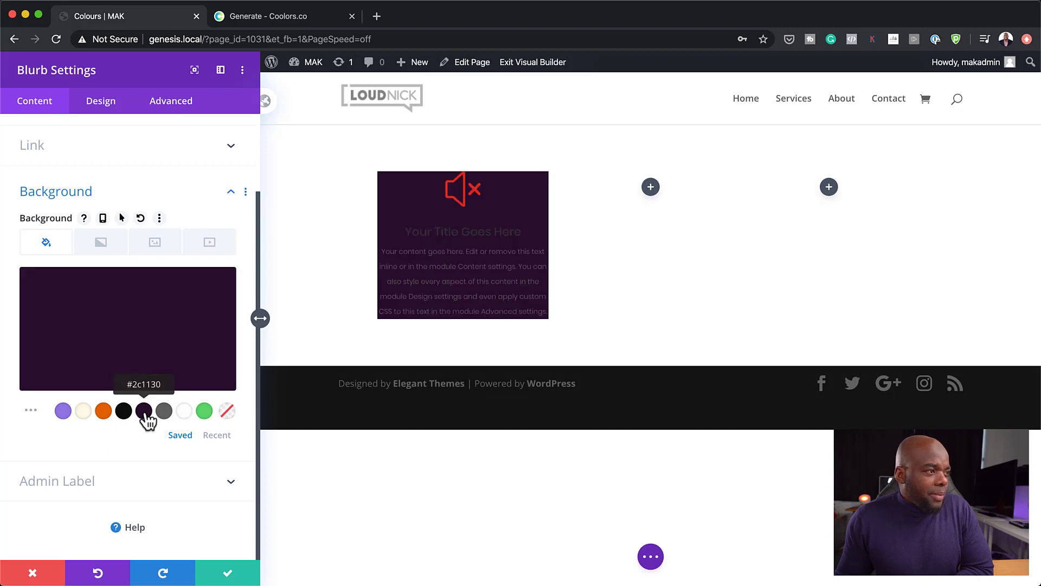
{"action": "left_click", "coordinate": [101, 102]}
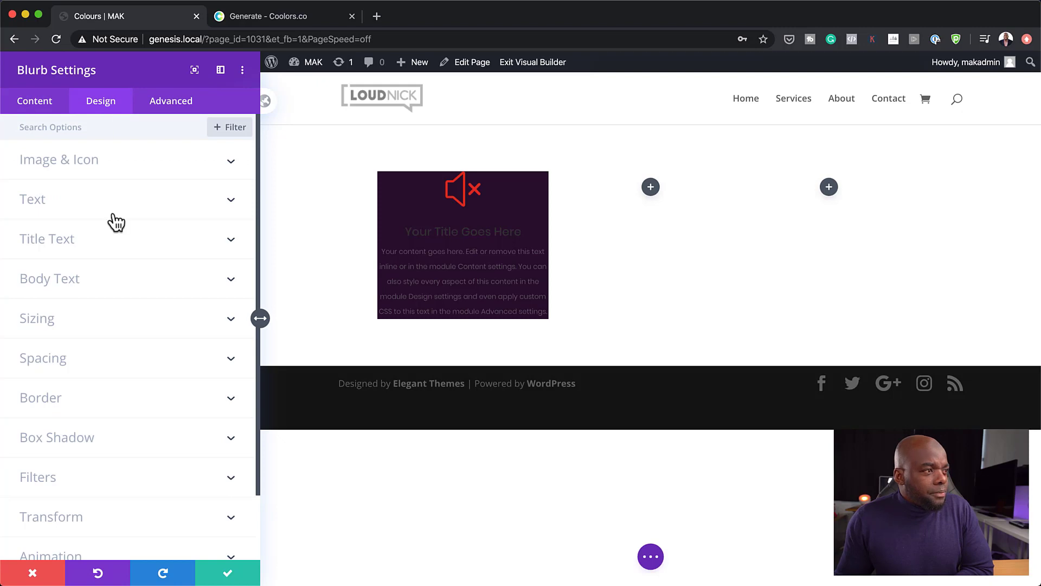
{"action": "left_click", "coordinate": [86, 164]}
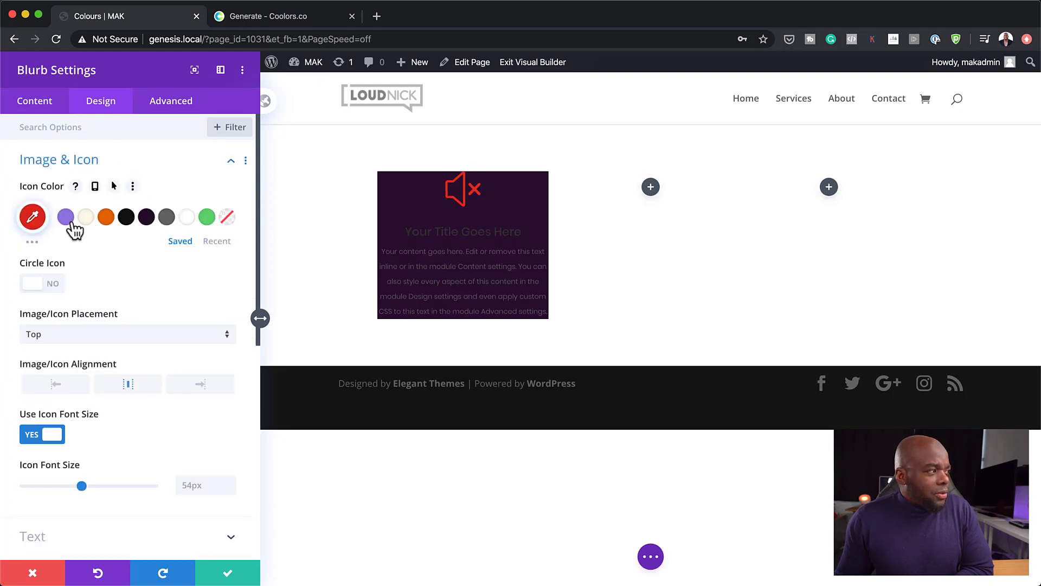
{"action": "left_click", "coordinate": [107, 218]}
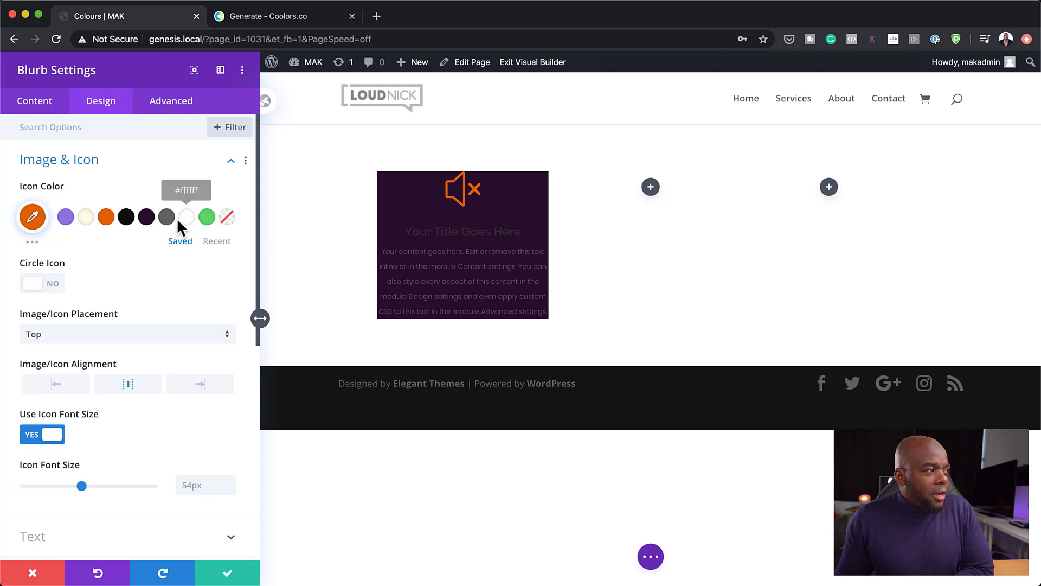
{"action": "left_click", "coordinate": [87, 219]}
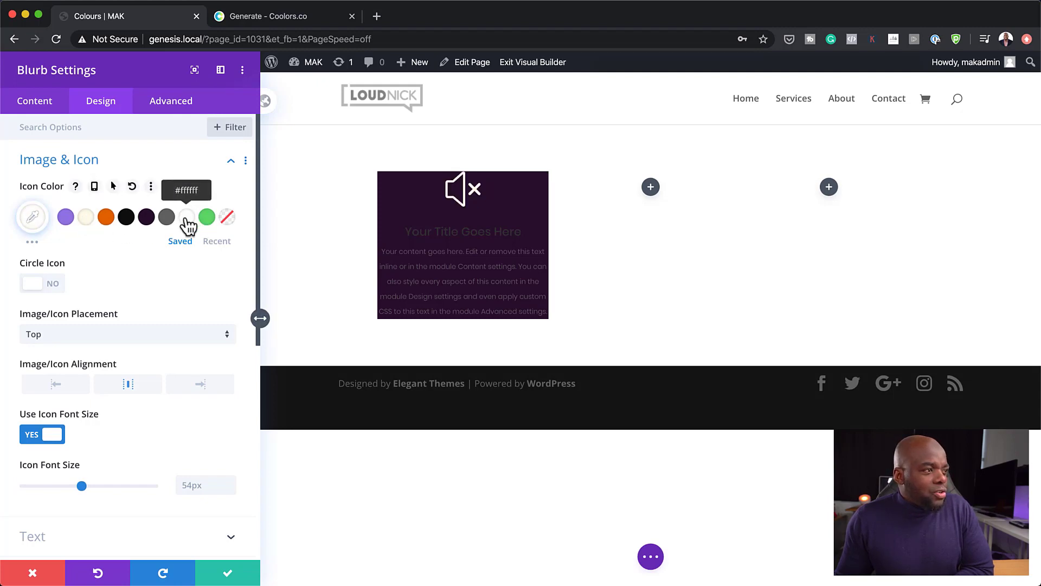
{"action": "left_click", "coordinate": [106, 218]}
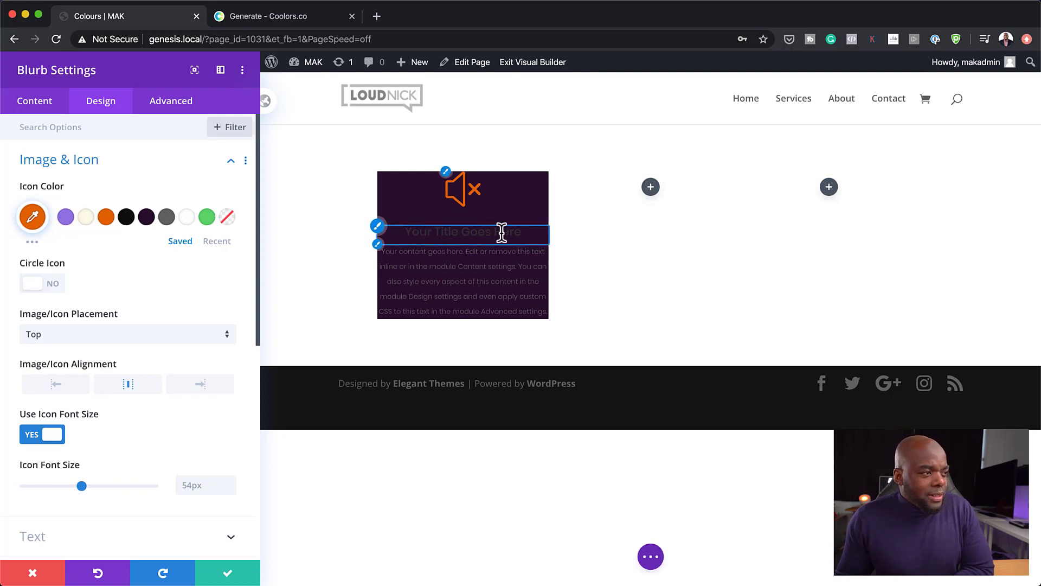
Step: Set Title Text Color and Body Text Color of the blurb to cream #fcfae8
{"action": "left_click", "coordinate": [378, 225]}
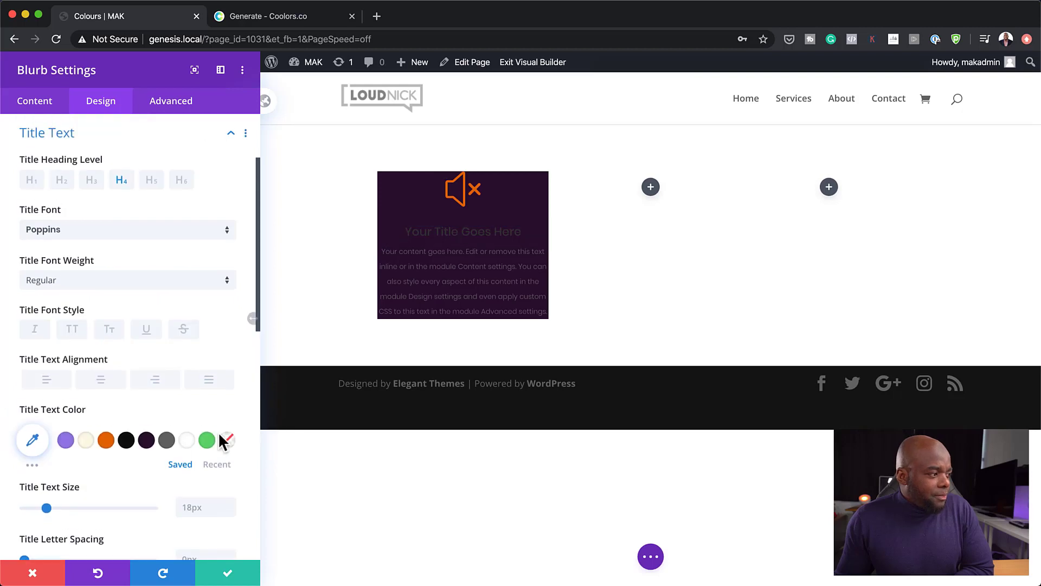
{"action": "left_click", "coordinate": [85, 441]}
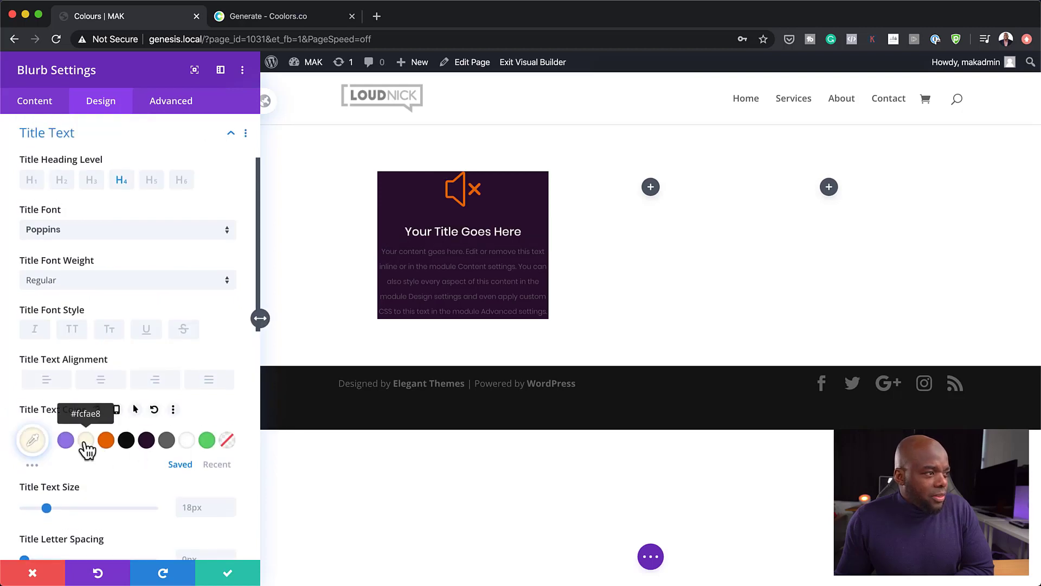
{"action": "left_click", "coordinate": [378, 245]}
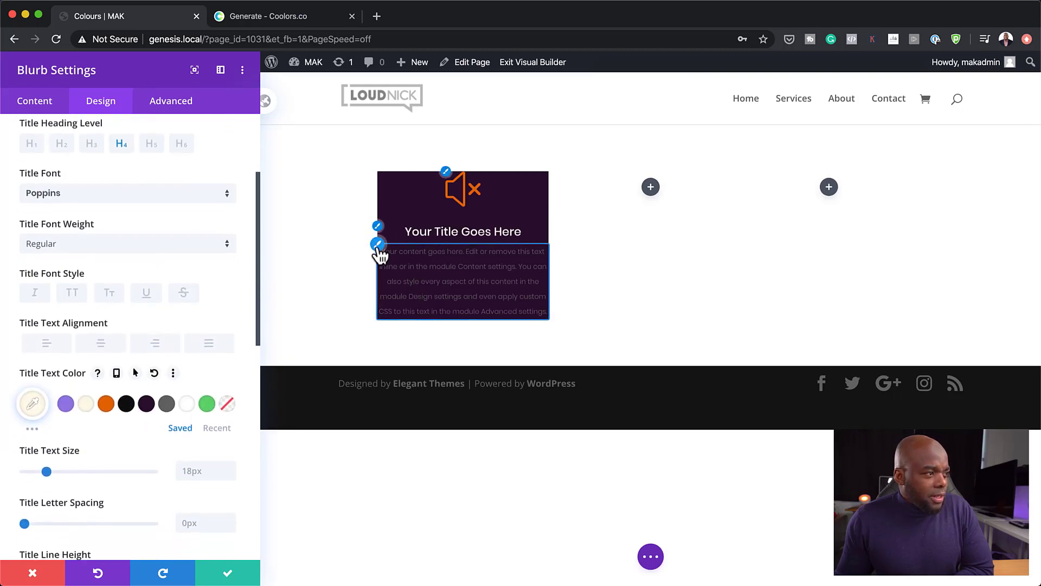
{"action": "left_click", "coordinate": [85, 431]}
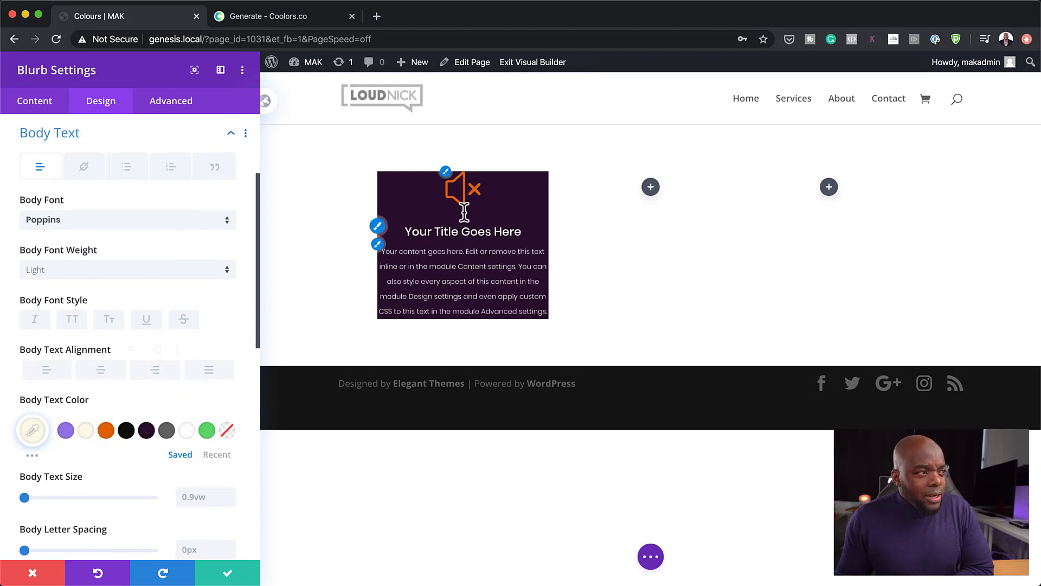
{"action": "left_click", "coordinate": [446, 172]}
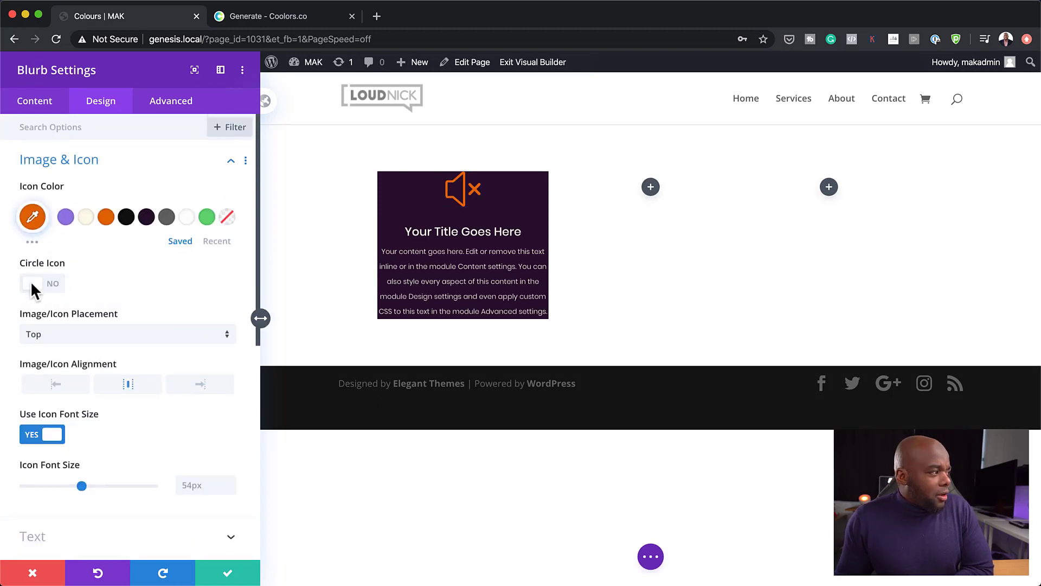
Step: Enable the icon circle in orange #e56700 and make the speaker icon cream #fcfae8
{"action": "left_click", "coordinate": [55, 284]}
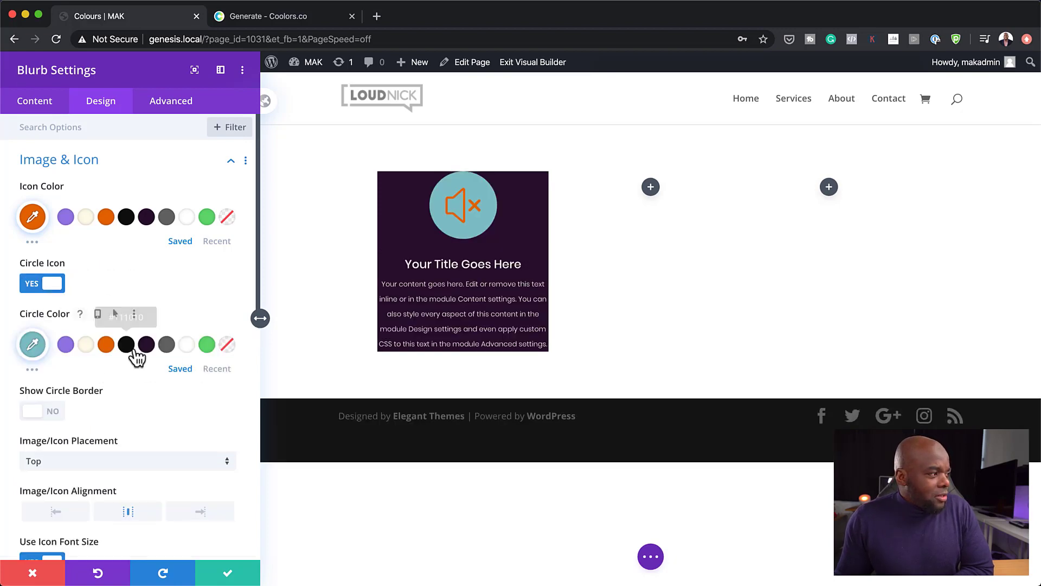
{"action": "left_click", "coordinate": [65, 345]}
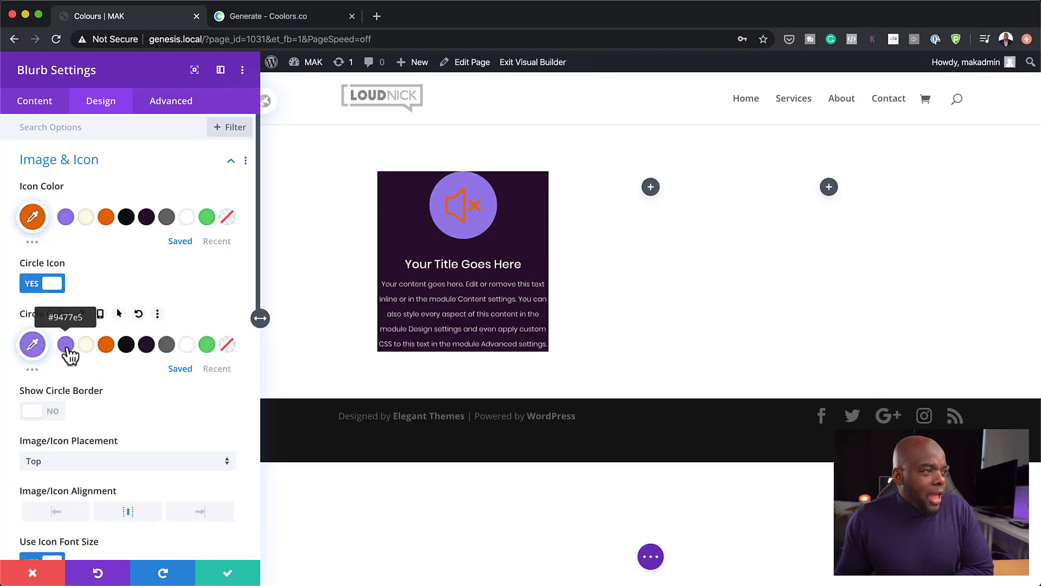
{"action": "left_click", "coordinate": [86, 218]}
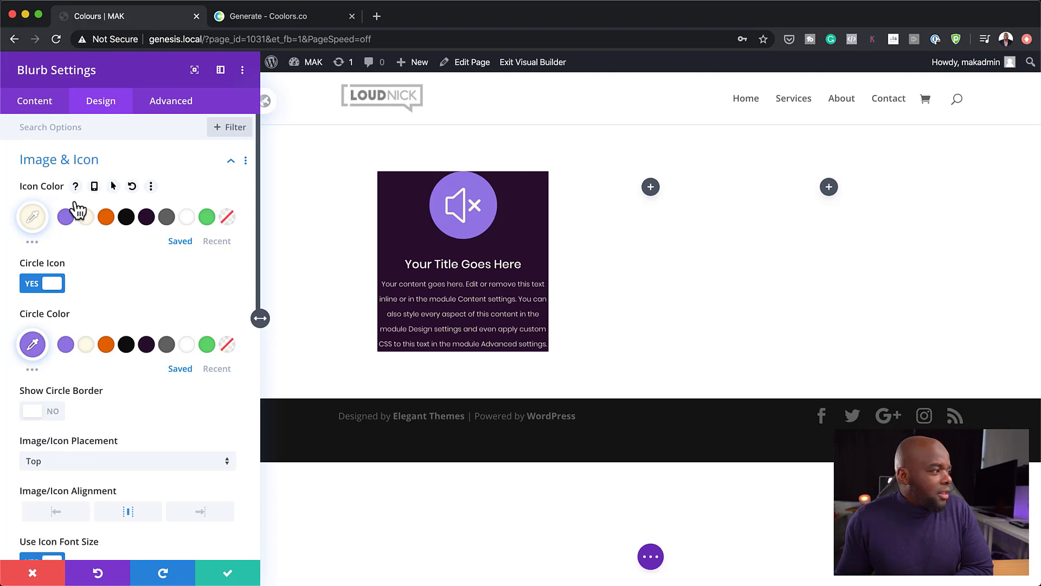
{"action": "left_click", "coordinate": [106, 347]}
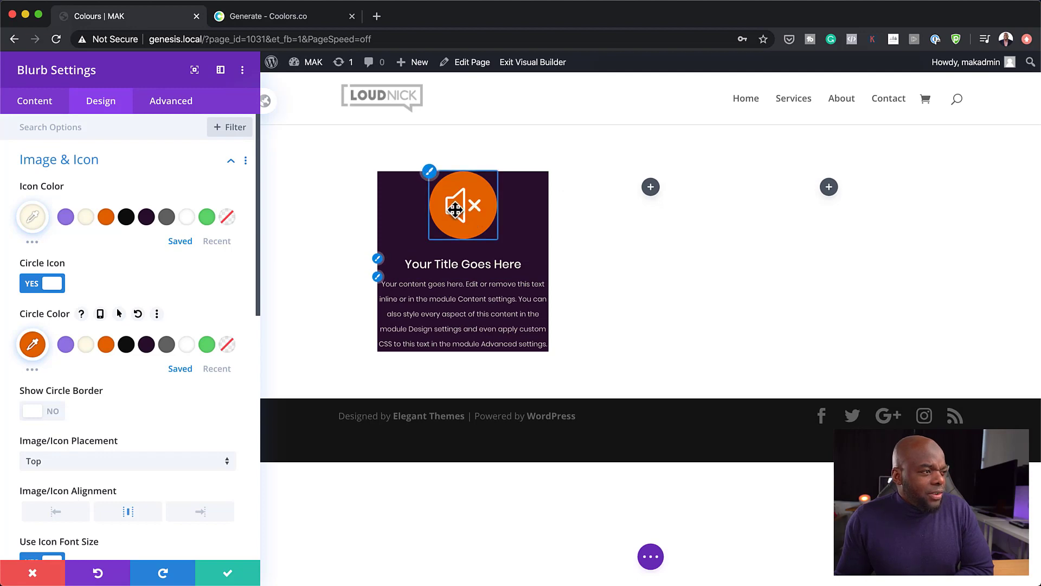
Step: Shrink the blurb icon's font size from 54px to 32px
{"action": "scroll", "coordinate": [133, 413], "scroll_direction": "down", "scroll_amount": 1}
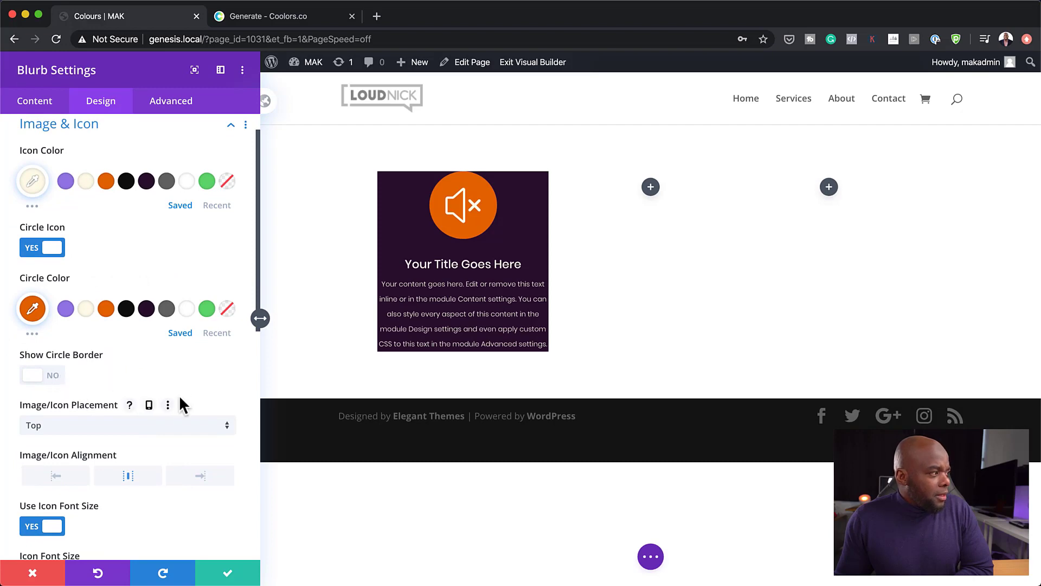
{"action": "scroll", "coordinate": [179, 398], "scroll_direction": "down", "scroll_amount": 3}
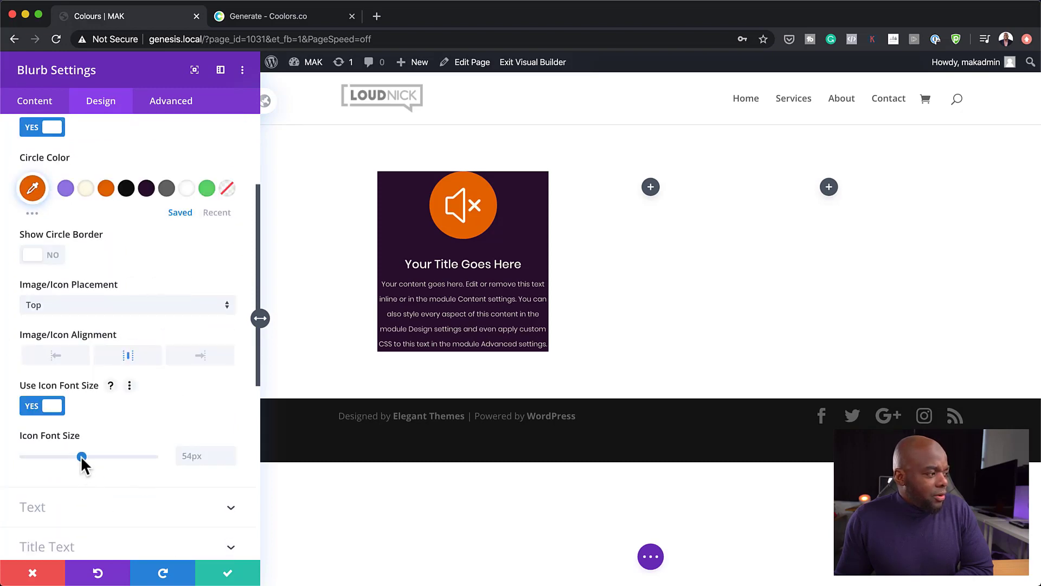
{"action": "left_click_drag", "start_coordinate": [80, 455], "coordinate": [58, 458]}
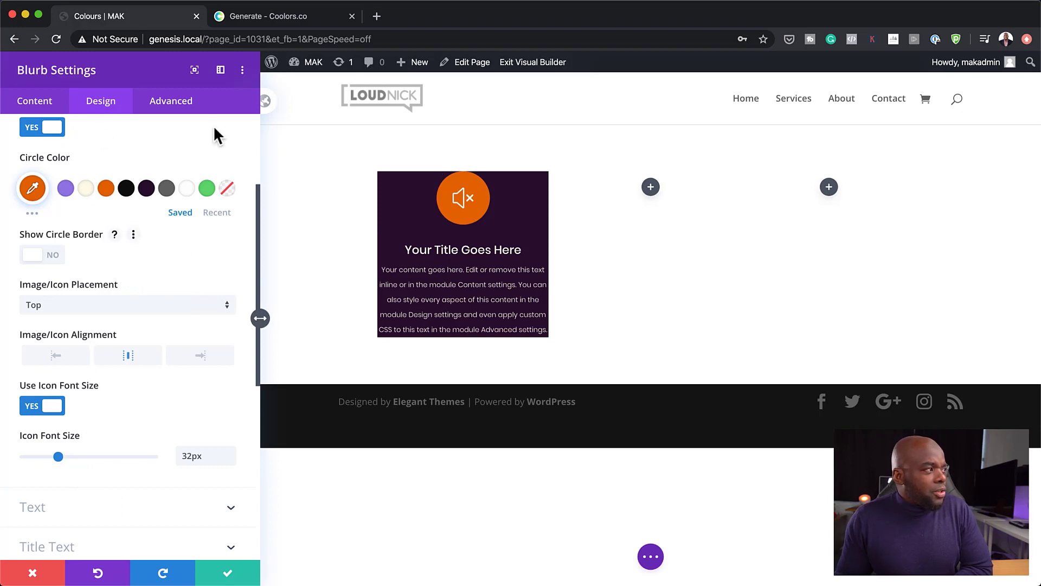
{"action": "scroll", "coordinate": [211, 365], "scroll_direction": "down", "scroll_amount": 4}
{"action": "scroll", "coordinate": [211, 365], "scroll_direction": "down", "scroll_amount": 3}
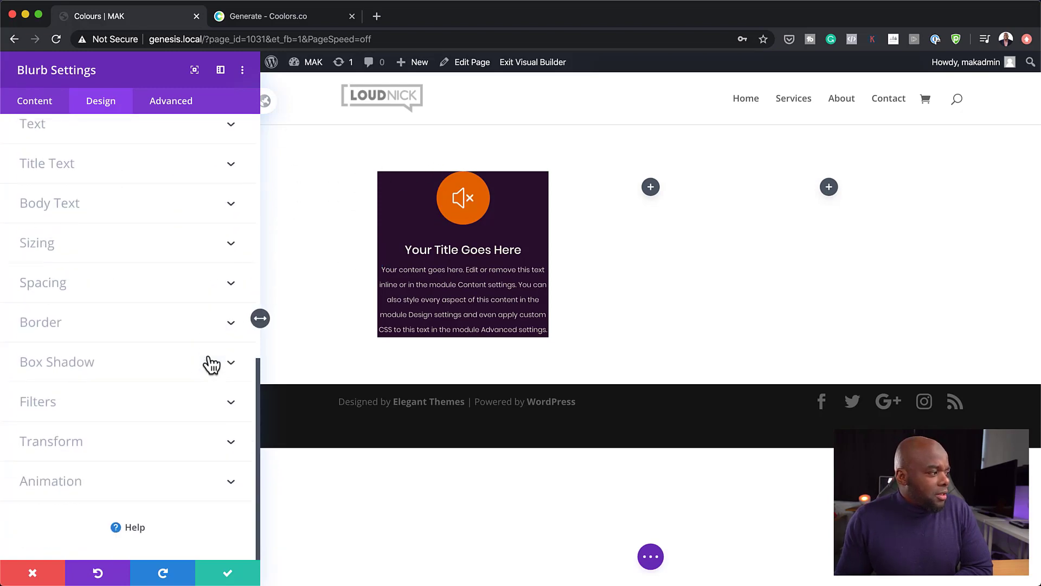
Step: Round the blurb card's corners to 10px
{"action": "left_click", "coordinate": [67, 332]}
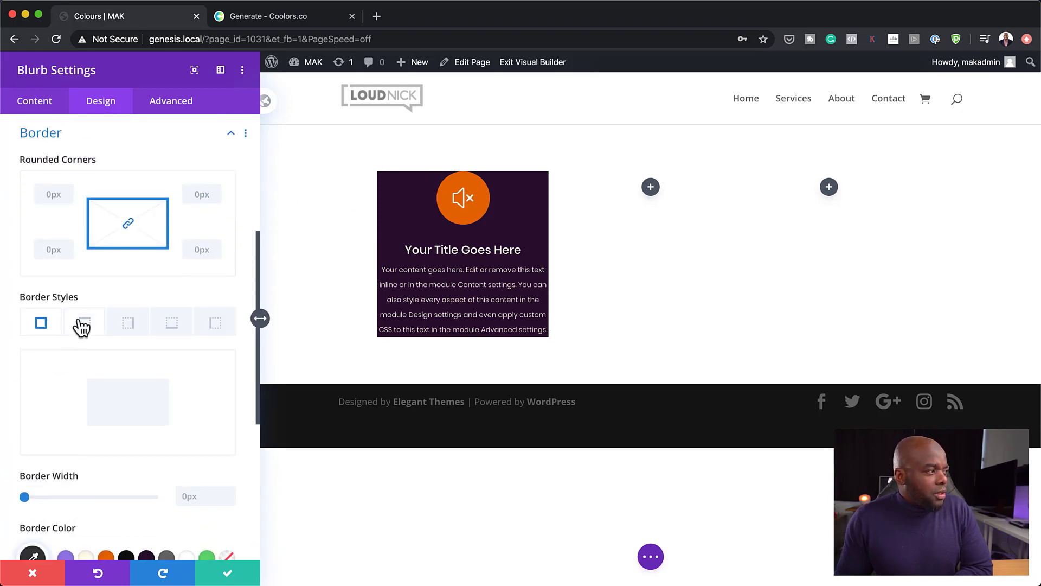
{"action": "left_click_drag", "start_coordinate": [54, 268], "coordinate": [57, 270]}
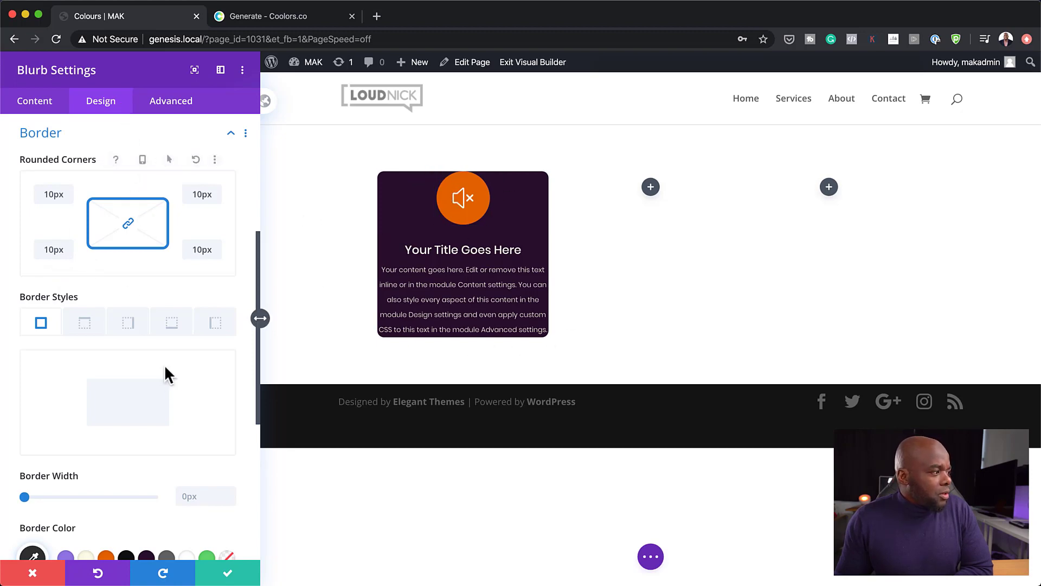
{"action": "scroll", "coordinate": [160, 384], "scroll_direction": "down", "scroll_amount": 5}
{"action": "scroll", "coordinate": [144, 360], "scroll_direction": "up", "scroll_amount": 10}
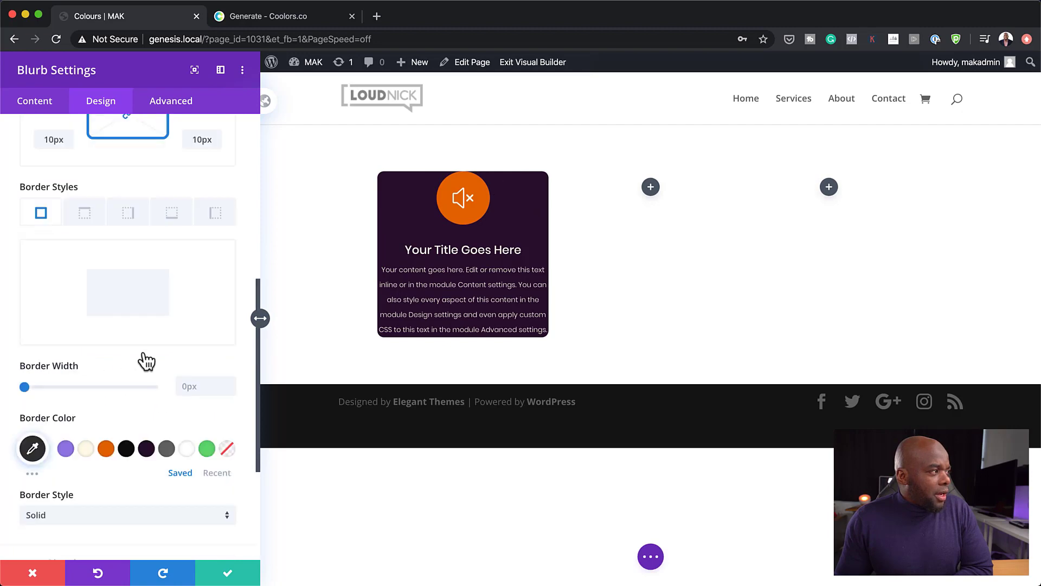
Step: Give the blurb 30px padding, with top/bottom and left/right linked
{"action": "left_click", "coordinate": [51, 364]}
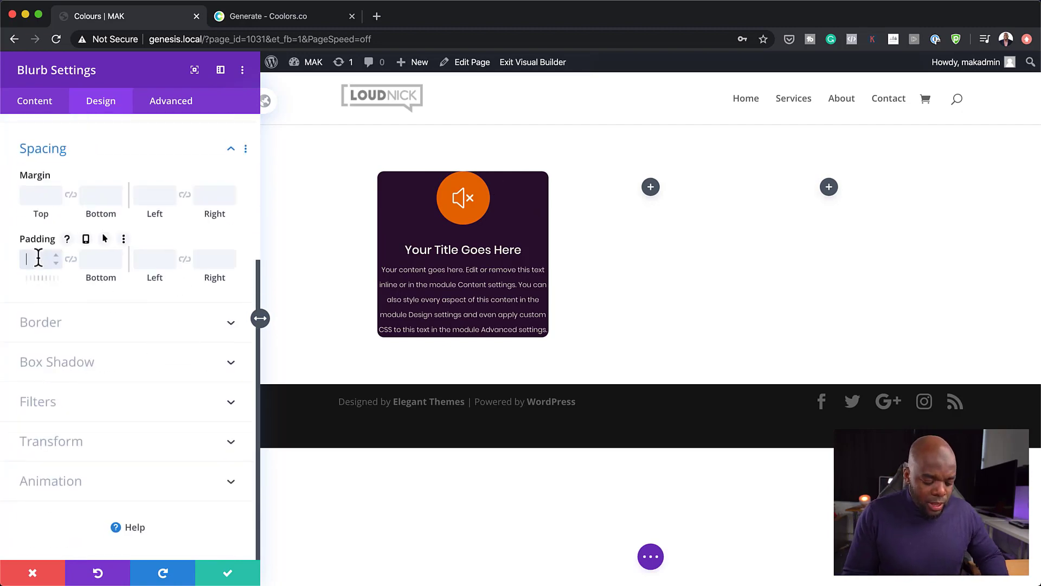
{"action": "type", "text": "30"}
{"action": "left_click", "coordinate": [70, 258]}
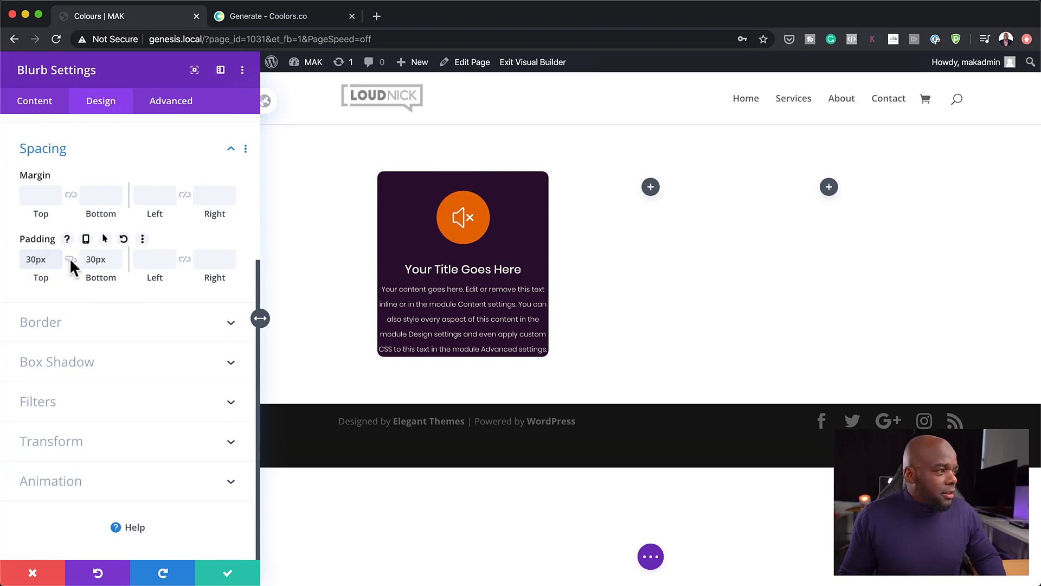
{"action": "left_click", "coordinate": [146, 258]}
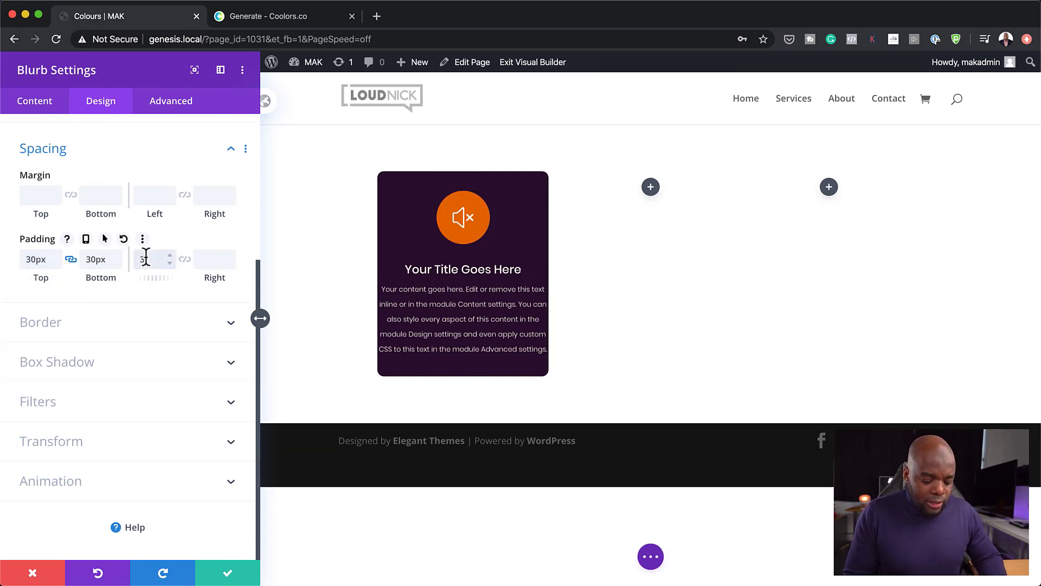
{"action": "type", "text": "30px"}
{"action": "left_click", "coordinate": [184, 258]}
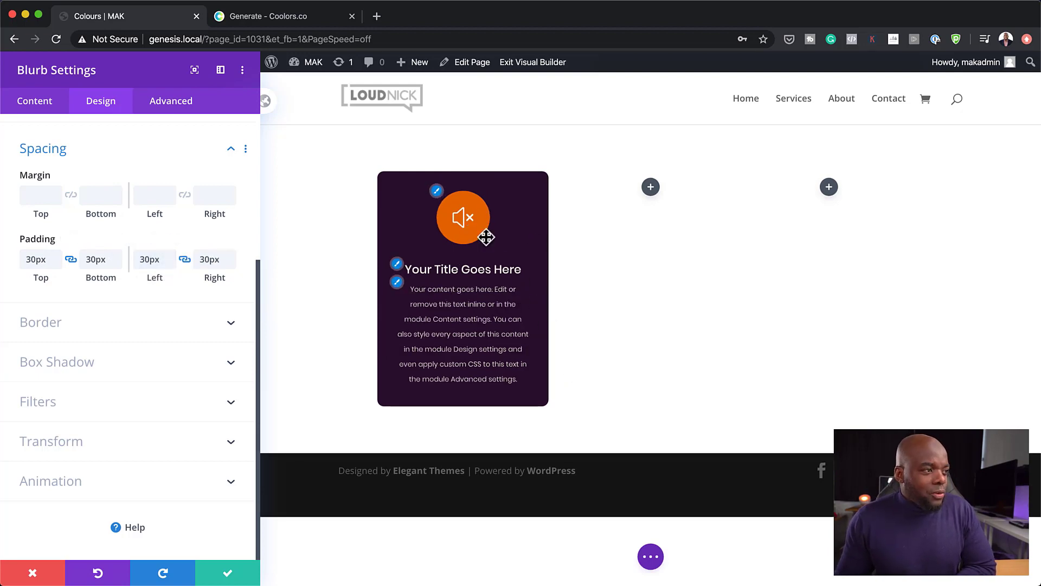
{"action": "left_click", "coordinate": [396, 282]}
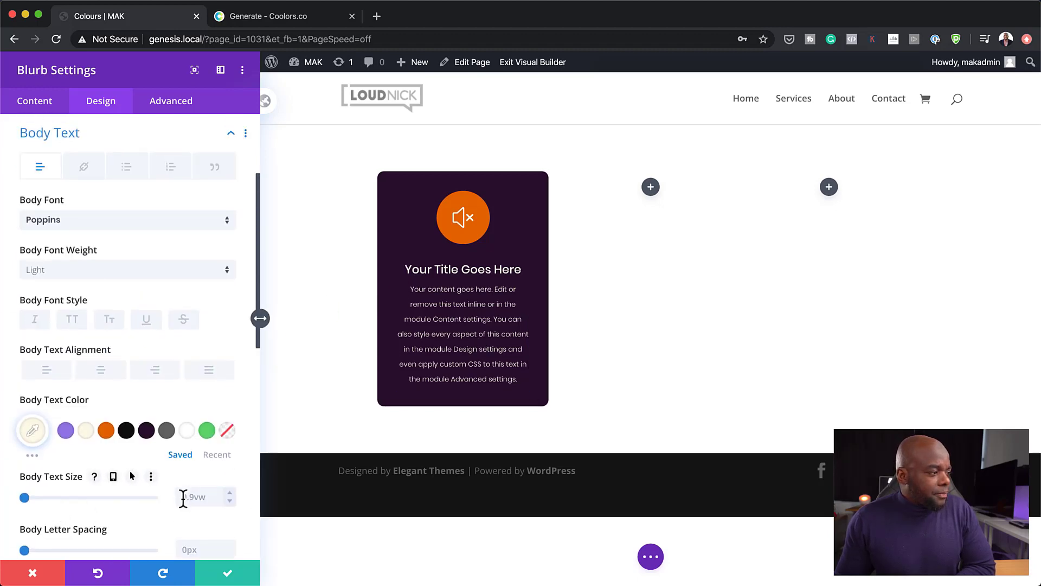
Step: Set the blurb body text to 1vw size in Regular weight
{"action": "left_click", "coordinate": [229, 493]}
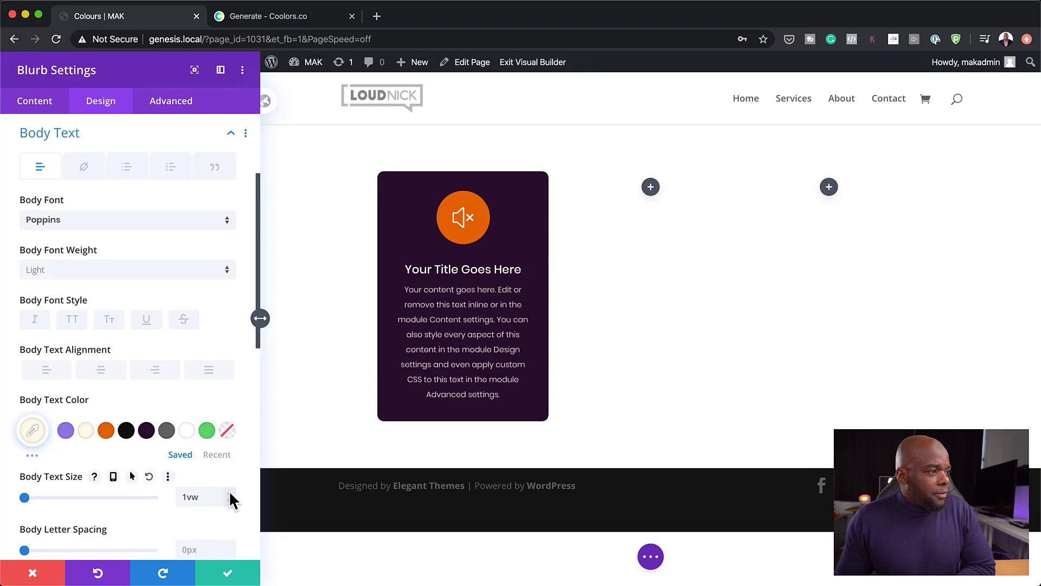
{"action": "left_click", "coordinate": [92, 278]}
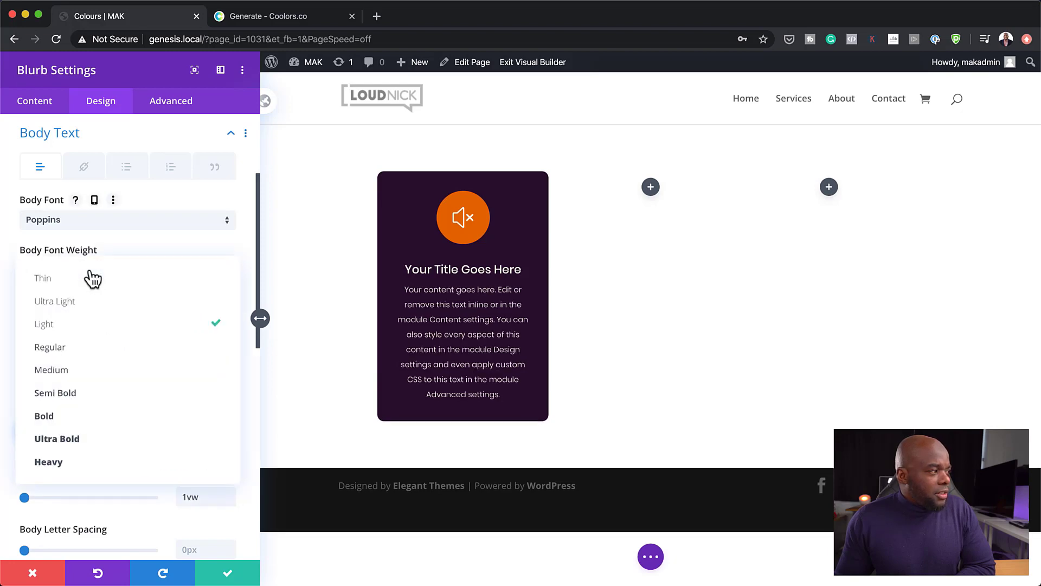
{"action": "left_click", "coordinate": [105, 354]}
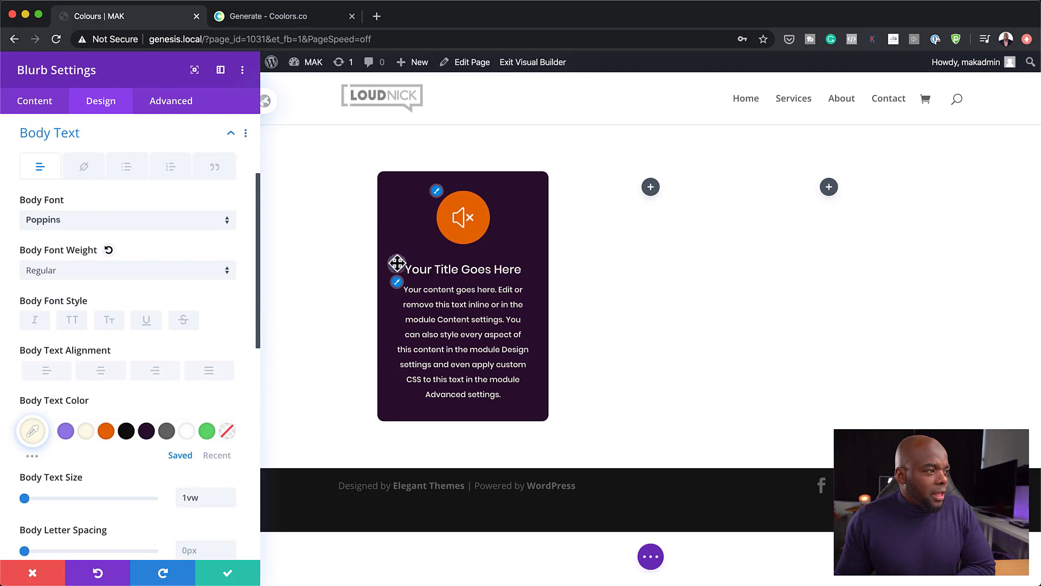
Step: Make the blurb title text Bold and save the blurb settings
{"action": "left_click", "coordinate": [397, 267]}
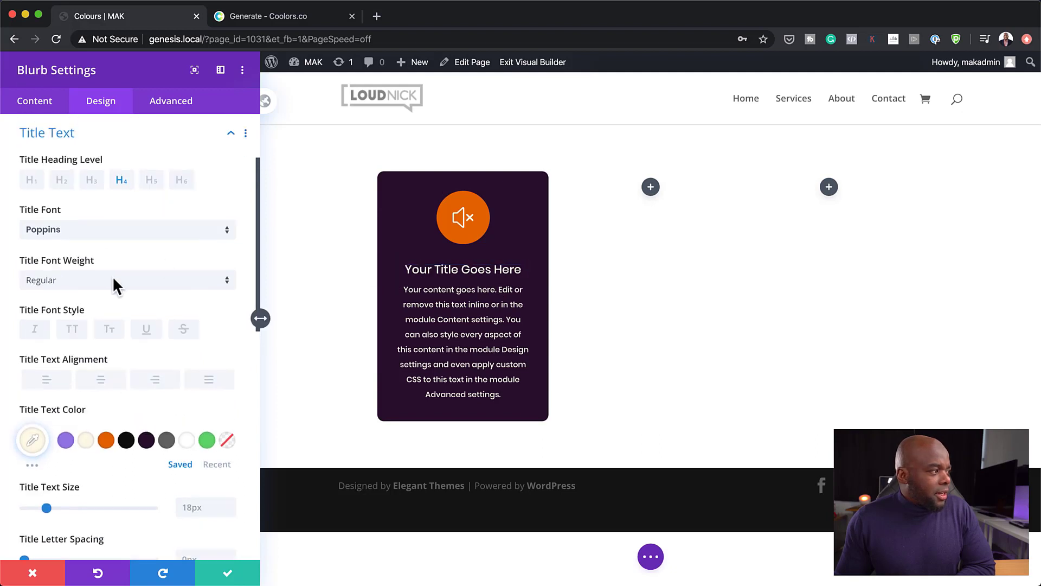
{"action": "left_click", "coordinate": [84, 281]}
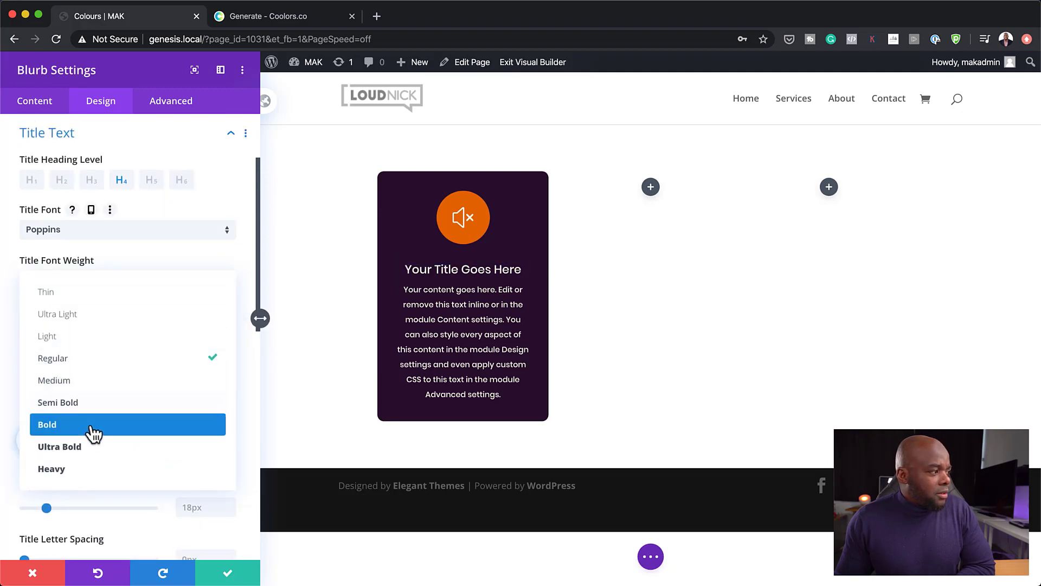
{"action": "left_click", "coordinate": [92, 429]}
{"action": "left_click", "coordinate": [227, 573]}
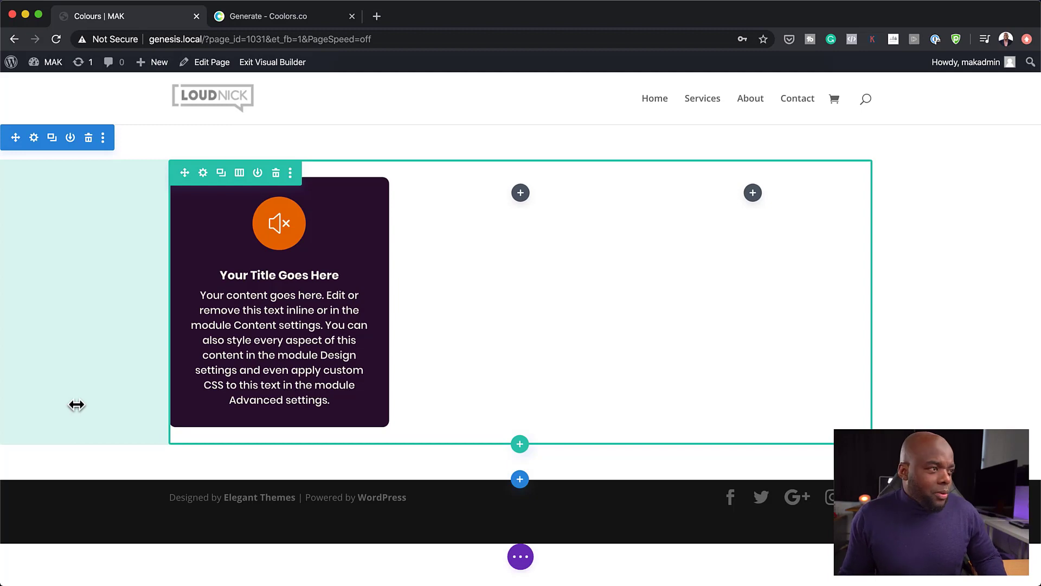
Step: Insert a Contact Form module in the middle column and show its Design > Fields settings
{"action": "left_click", "coordinate": [521, 196]}
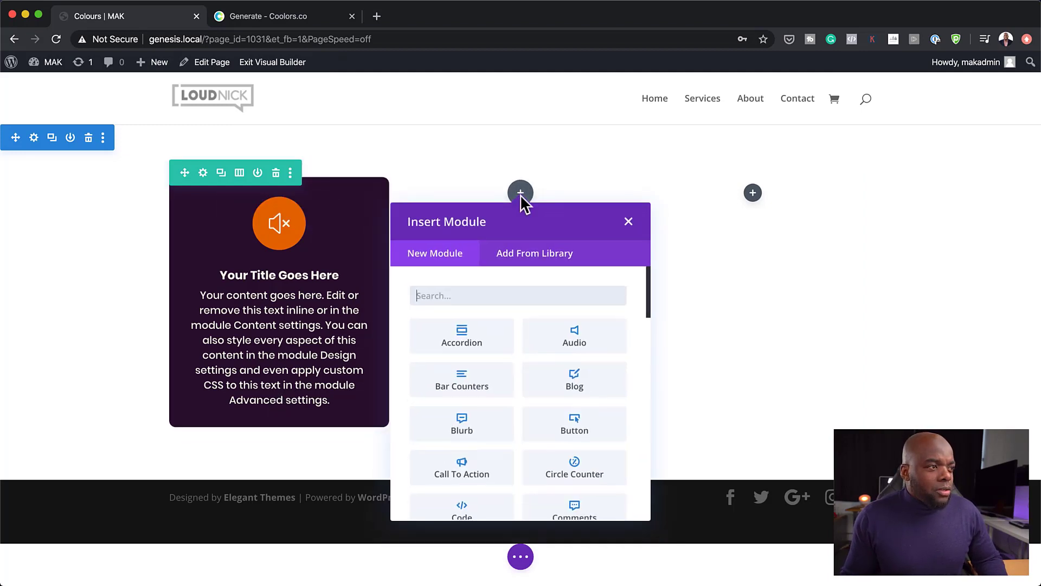
{"action": "type", "text": "form"}
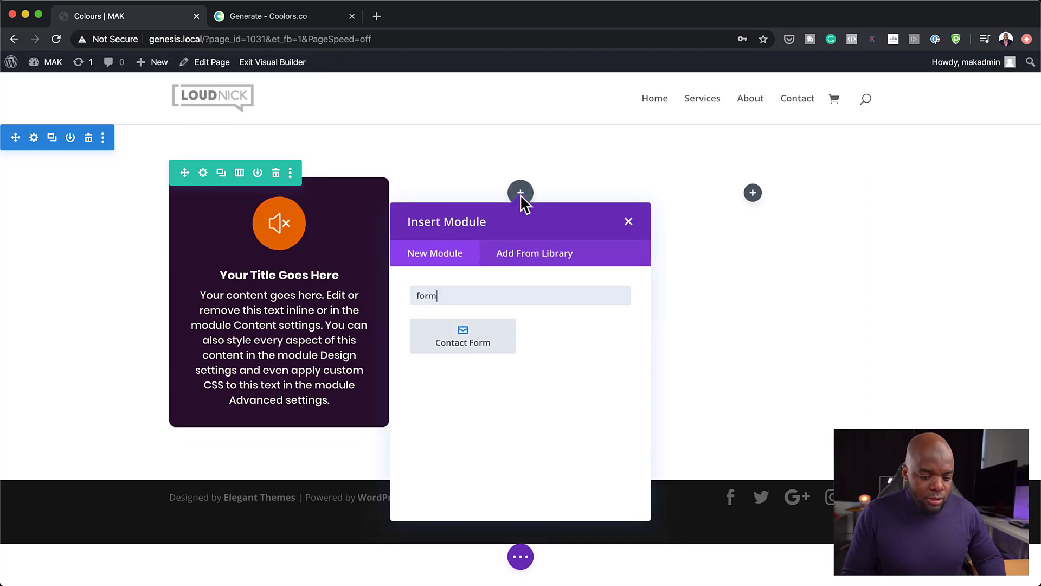
{"action": "left_click", "coordinate": [481, 347]}
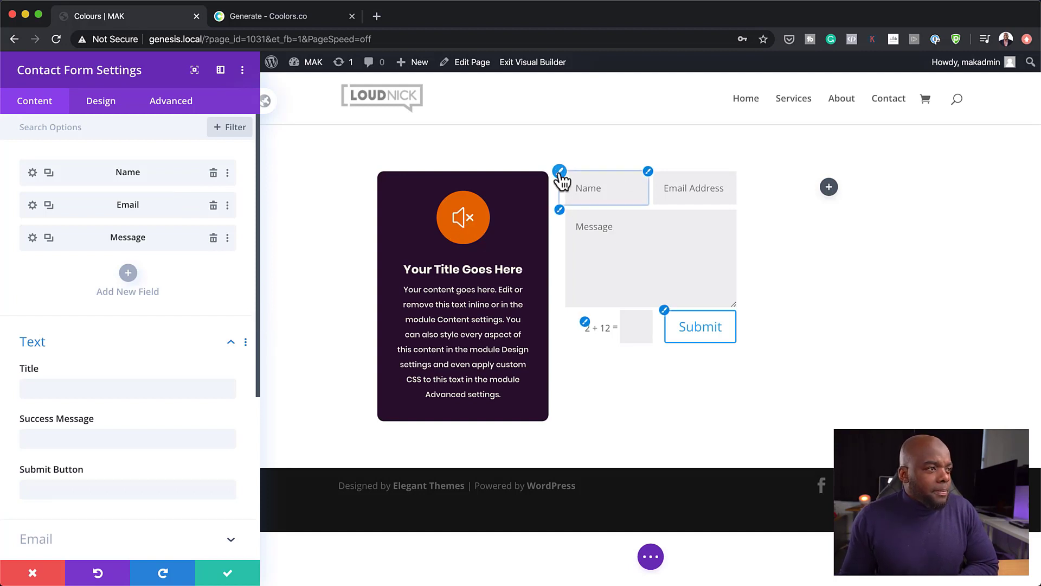
{"action": "left_click", "coordinate": [110, 111]}
{"action": "left_click", "coordinate": [36, 168]}
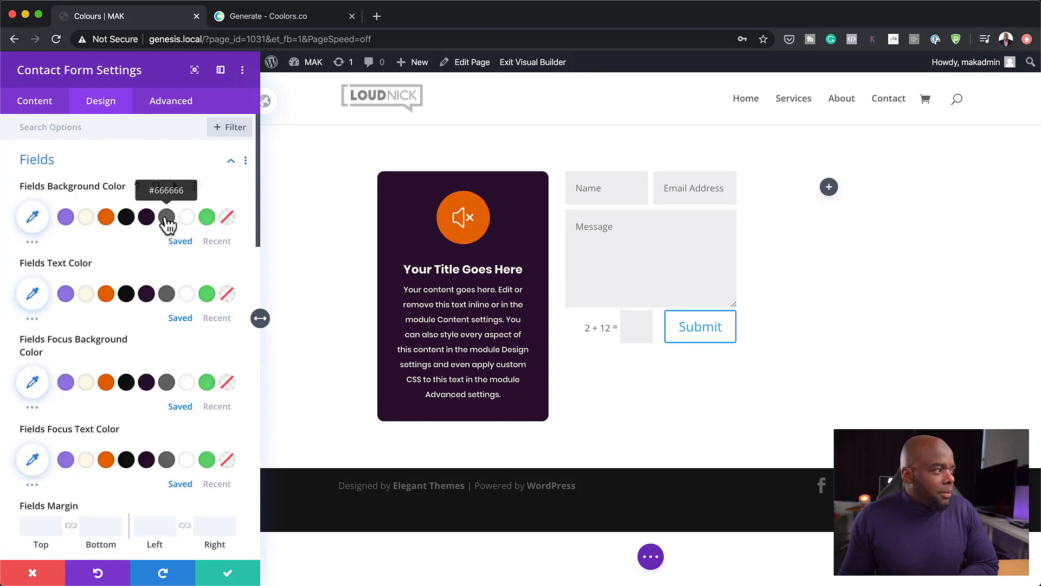
Step: Set the contact form fields' background to light grey #d6d6d6
{"action": "left_click", "coordinate": [33, 242]}
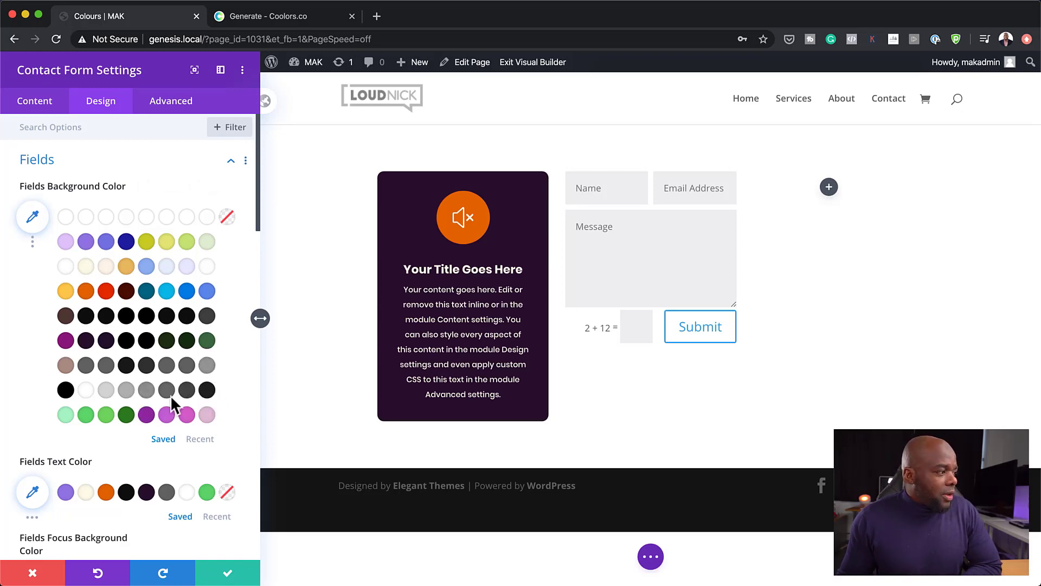
{"action": "left_click", "coordinate": [106, 391]}
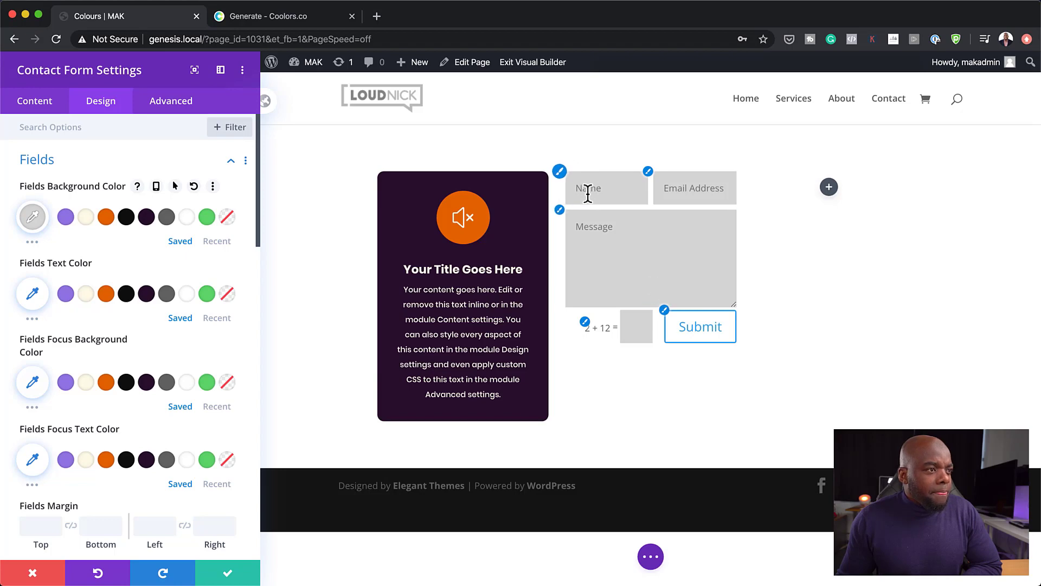
{"action": "left_click", "coordinate": [665, 310]}
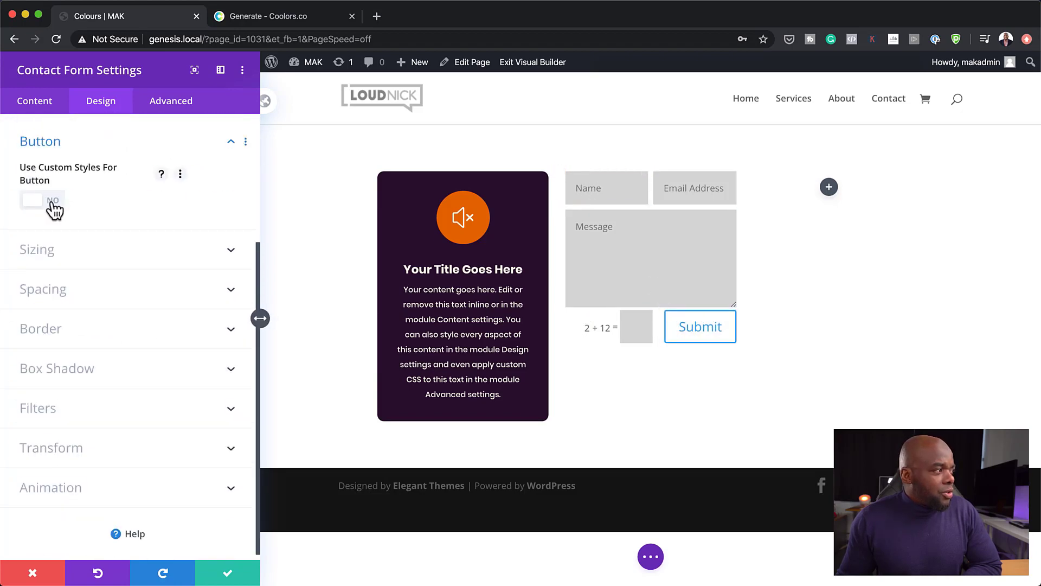
Step: Enable custom Submit button styles with a purple fill and white text
{"action": "left_click", "coordinate": [51, 201]}
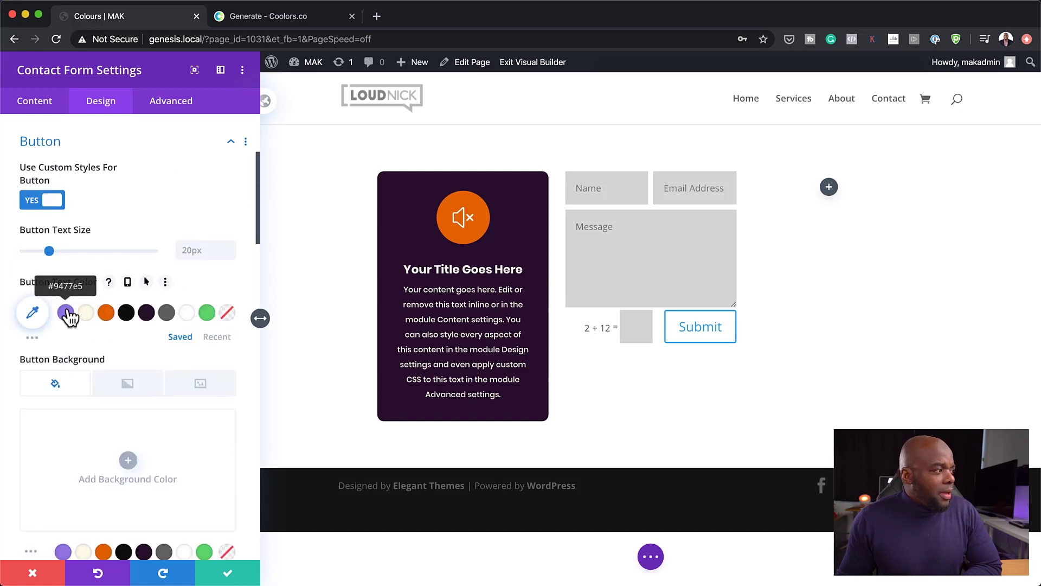
{"action": "scroll", "coordinate": [168, 404], "scroll_direction": "down", "scroll_amount": 1}
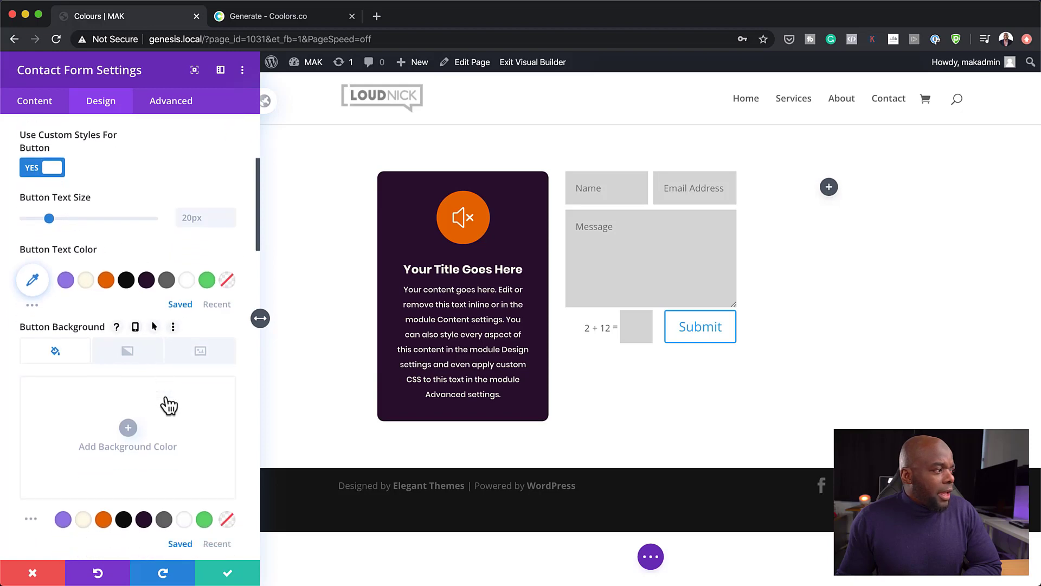
{"action": "left_click", "coordinate": [64, 513]}
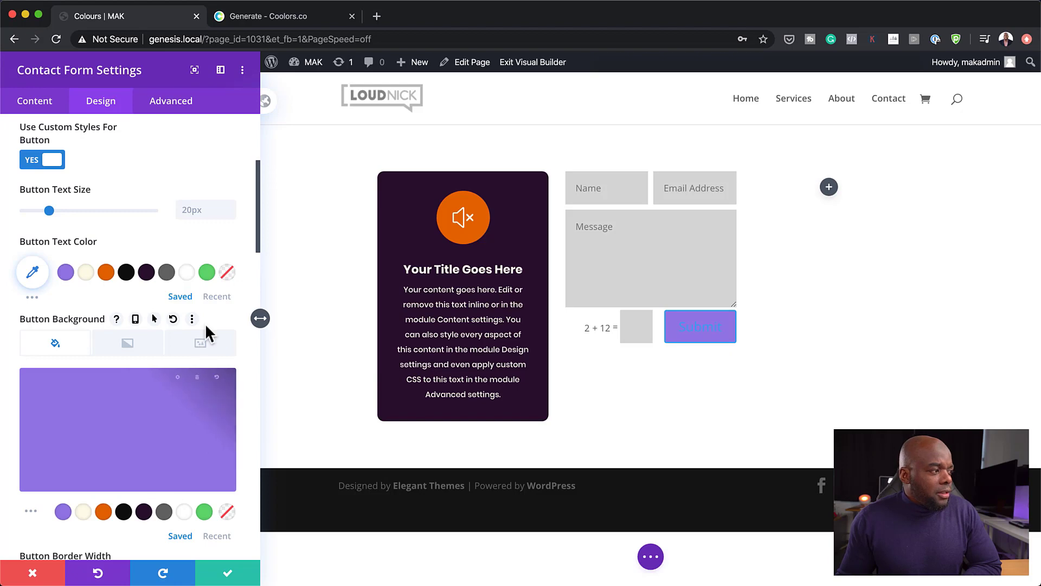
{"action": "scroll", "coordinate": [187, 460], "scroll_direction": "up", "scroll_amount": 1}
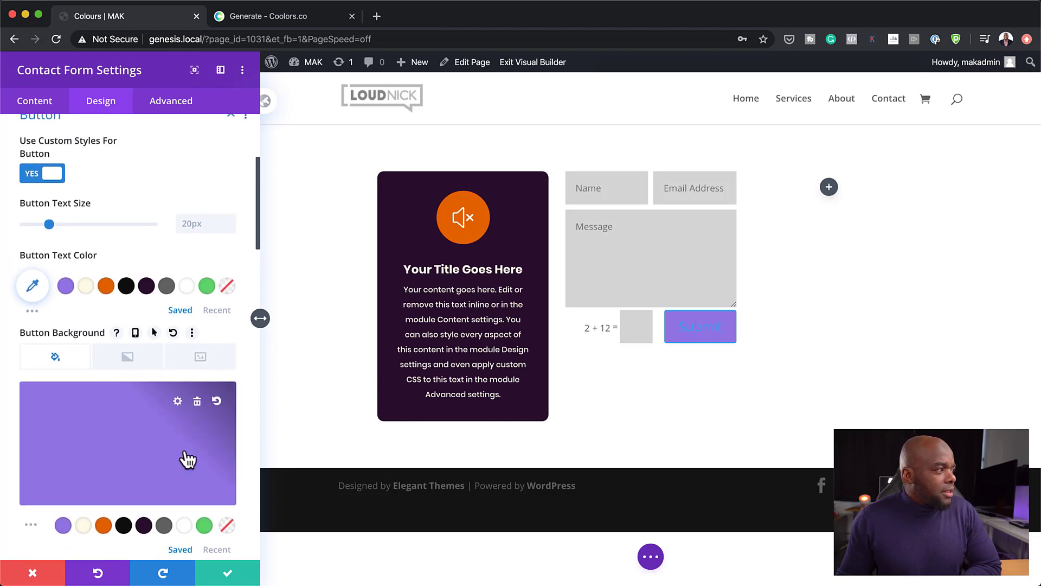
{"action": "left_click", "coordinate": [186, 287]}
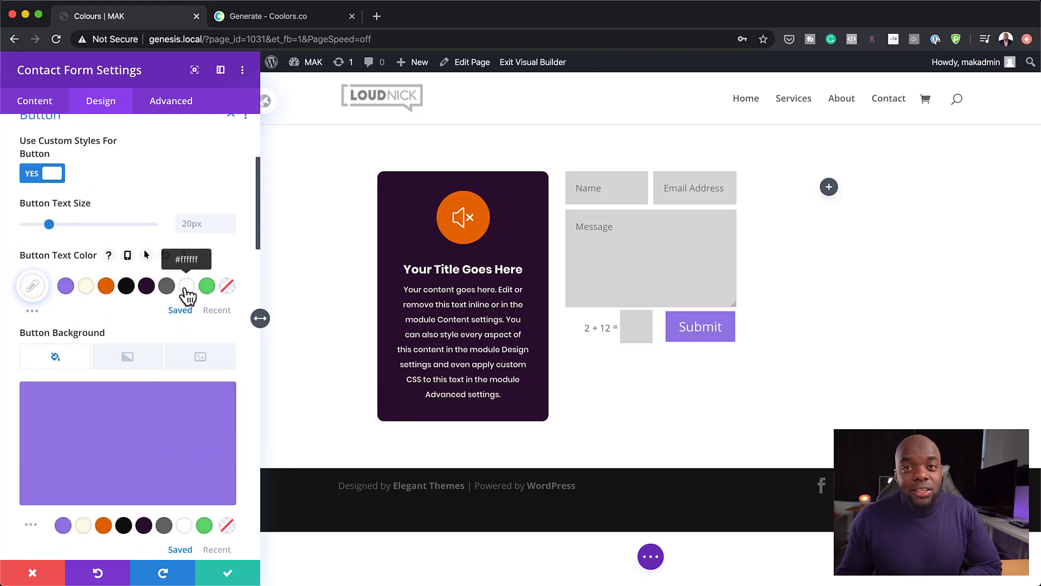
Step: Set the button's border radius and border width to 0px, then save the form
{"action": "scroll", "coordinate": [157, 412], "scroll_direction": "down", "scroll_amount": 5}
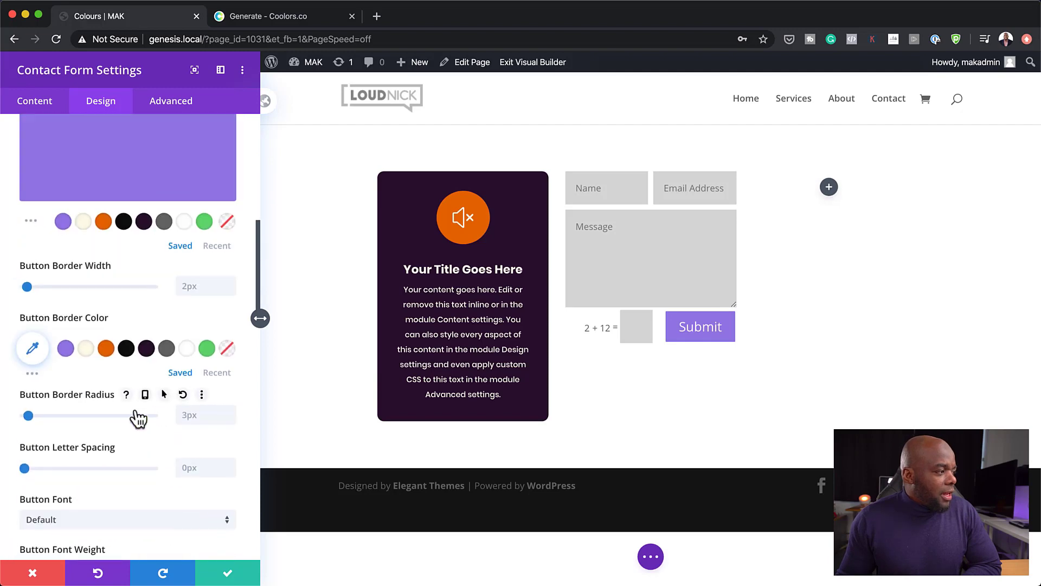
{"action": "left_click_drag", "start_coordinate": [26, 418], "coordinate": [13, 419]}
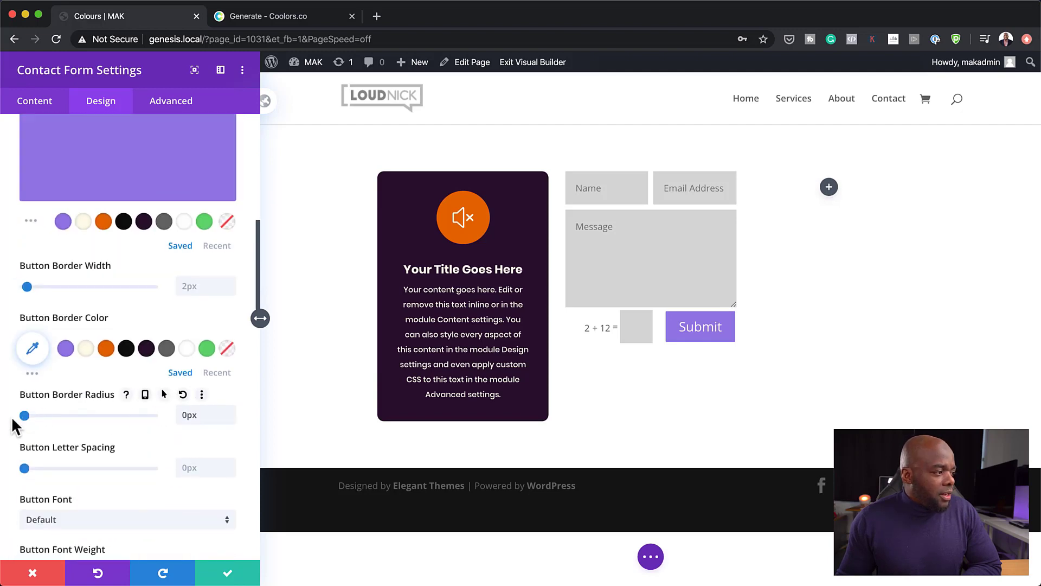
{"action": "left_click_drag", "start_coordinate": [26, 286], "coordinate": [5, 285]}
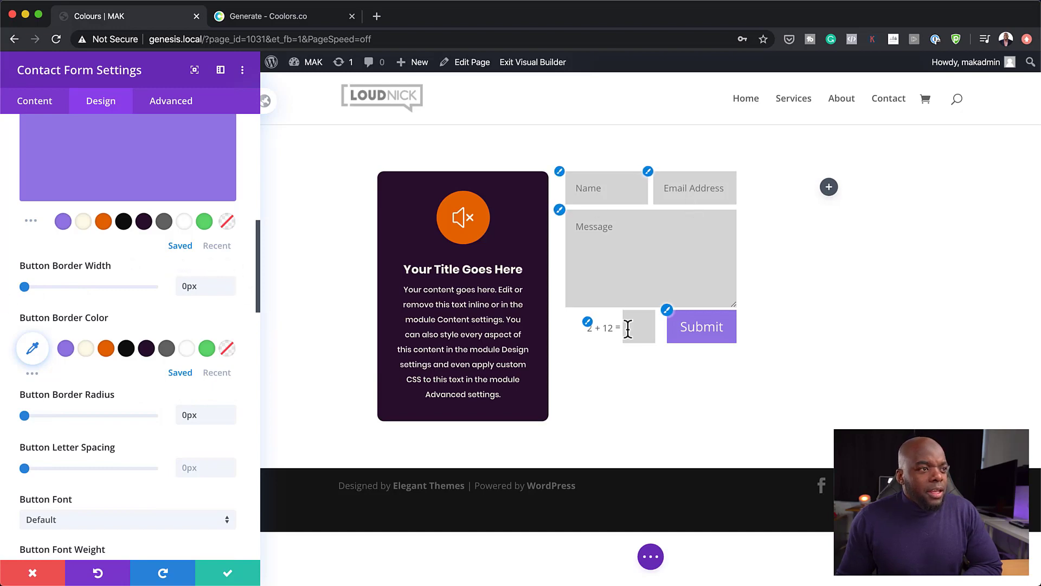
{"action": "left_click", "coordinate": [231, 576]}
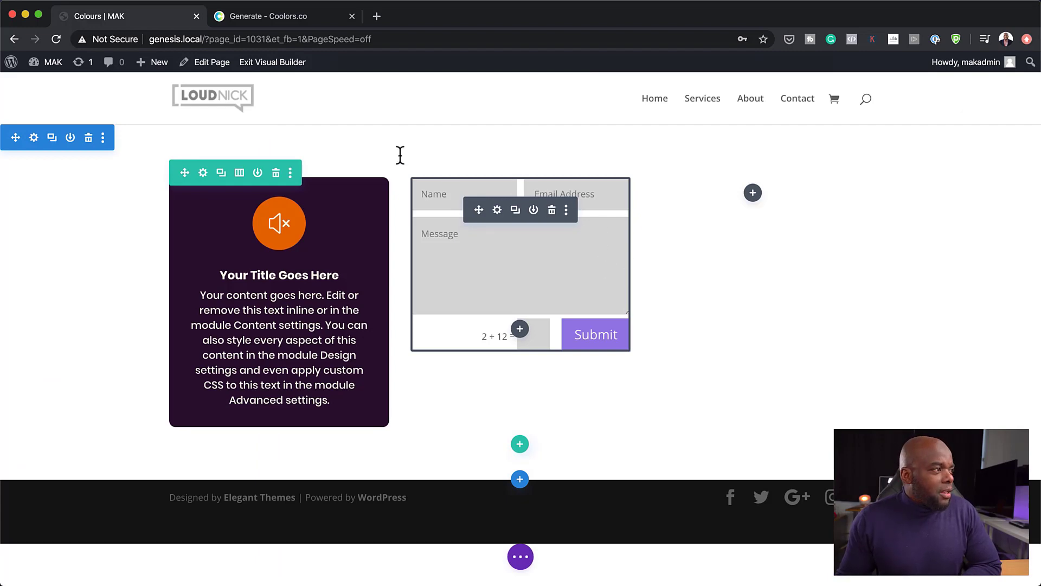
Step: Delete the row's empty third column and show the form column's Background options
{"action": "left_click", "coordinate": [203, 172]}
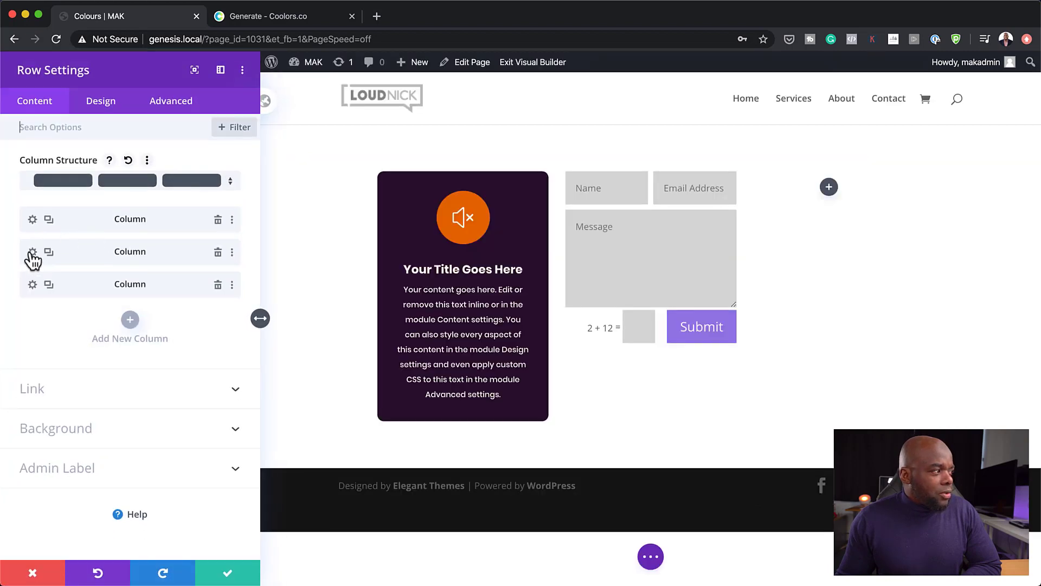
{"action": "left_click", "coordinate": [32, 251]}
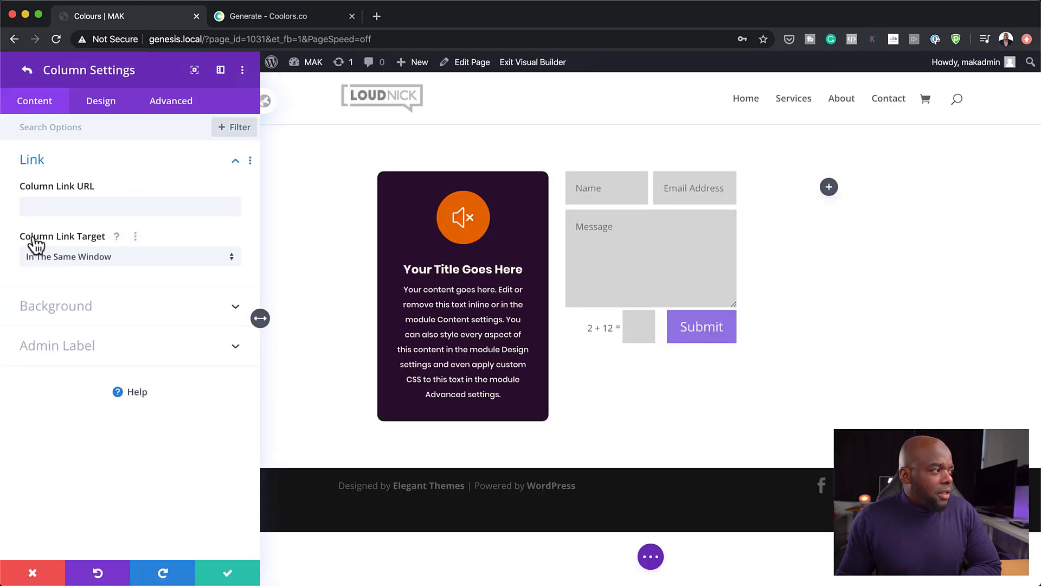
{"action": "left_click", "coordinate": [26, 73]}
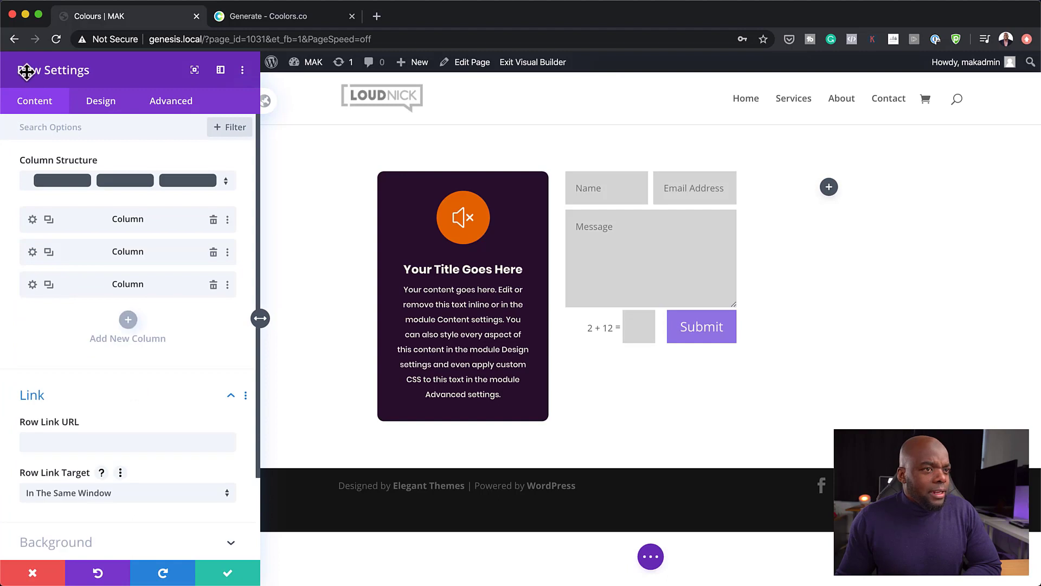
{"action": "left_click", "coordinate": [213, 284]}
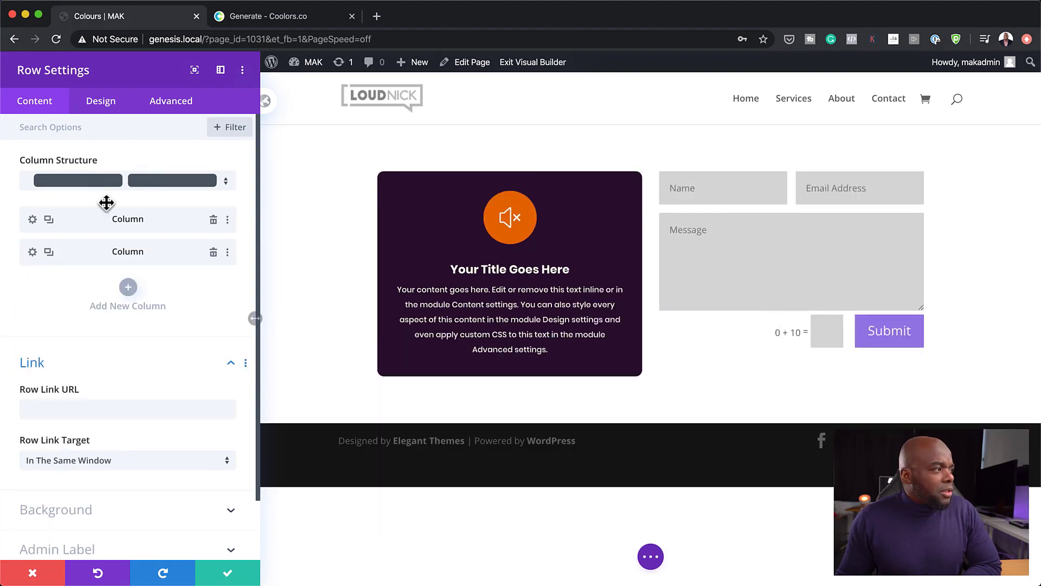
{"action": "left_click", "coordinate": [33, 251]}
{"action": "left_click", "coordinate": [60, 311]}
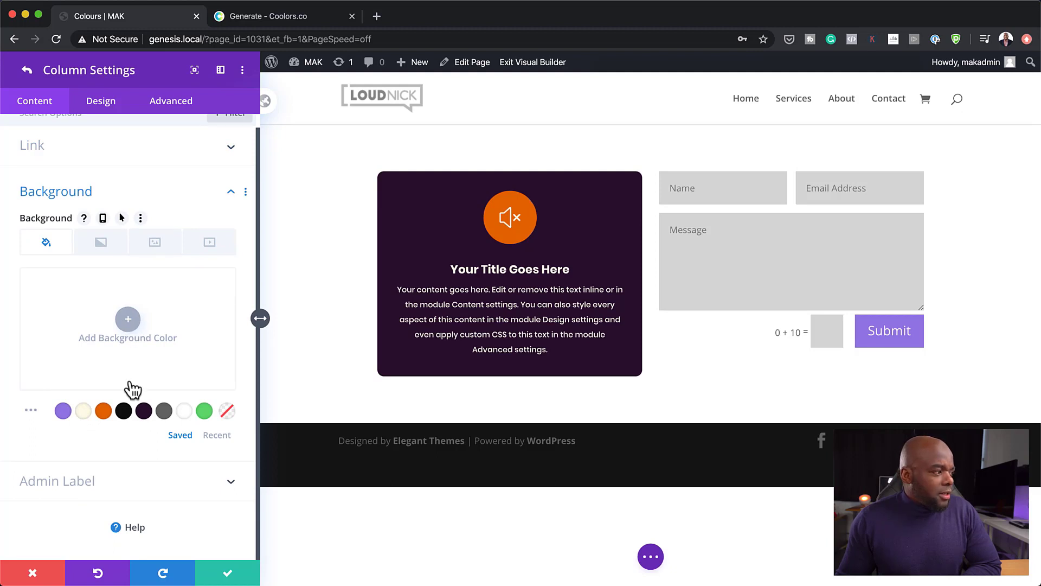
Step: Give the contact form column a cream background and save it
{"action": "left_click", "coordinate": [124, 412]}
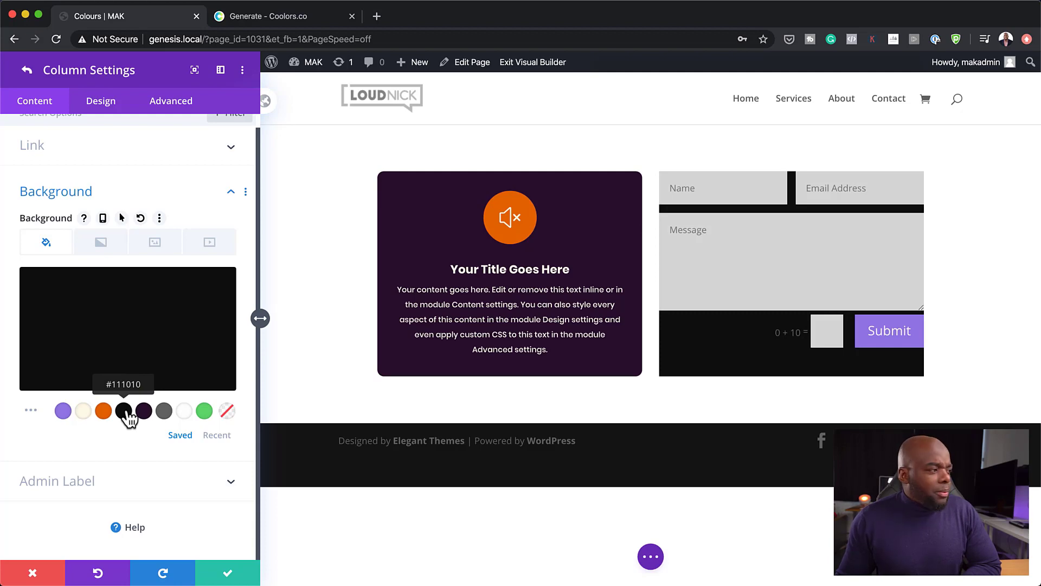
{"action": "left_click", "coordinate": [85, 411]}
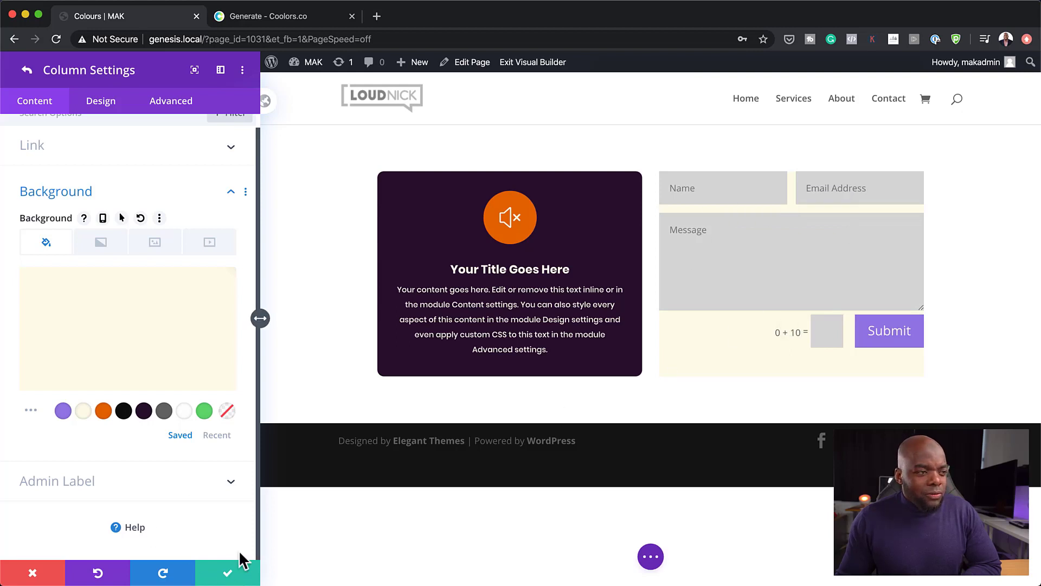
{"action": "left_click", "coordinate": [230, 578]}
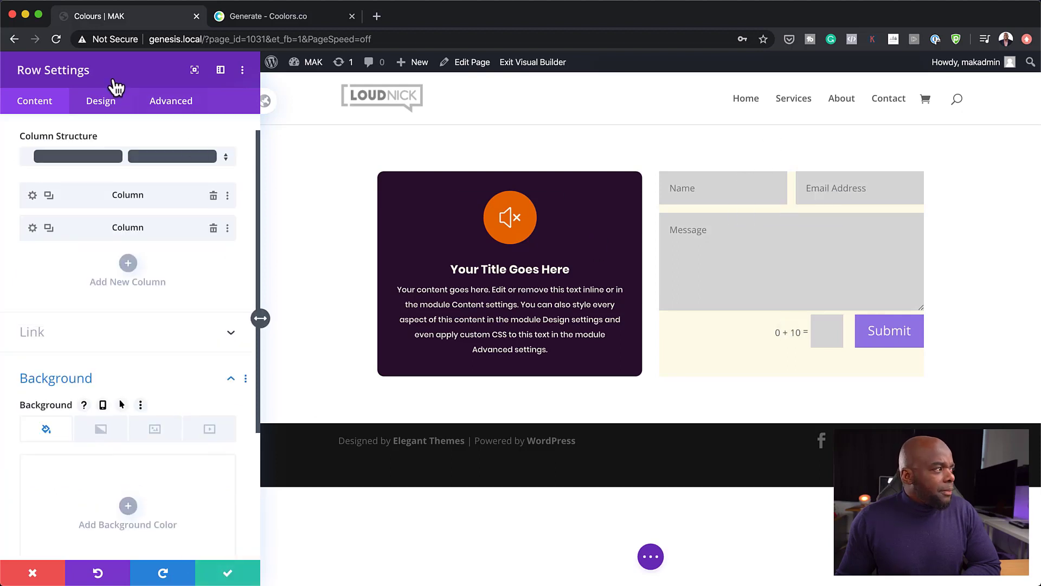
{"action": "left_click", "coordinate": [32, 228]}
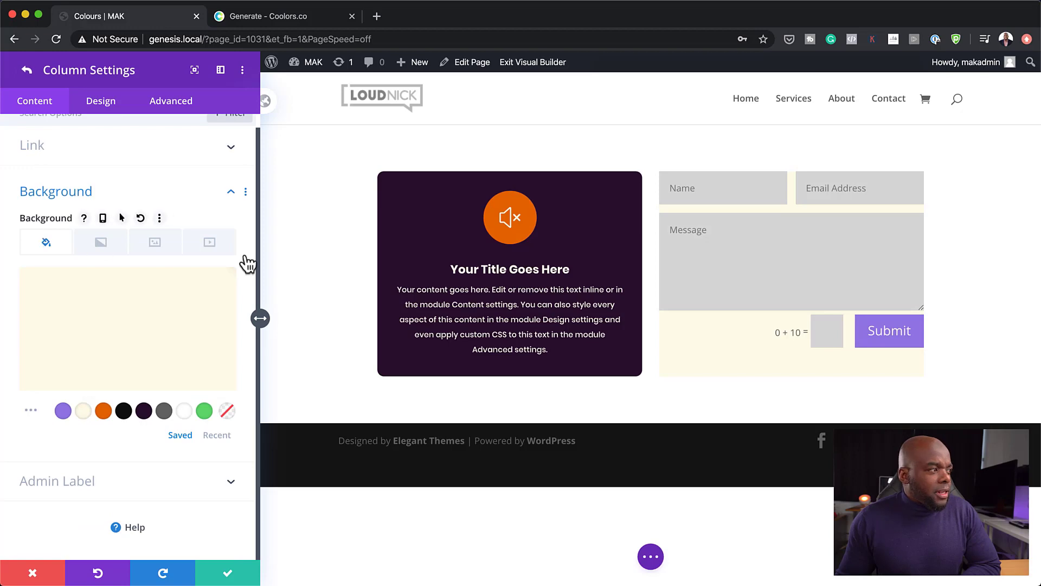
{"action": "left_click", "coordinate": [115, 108]}
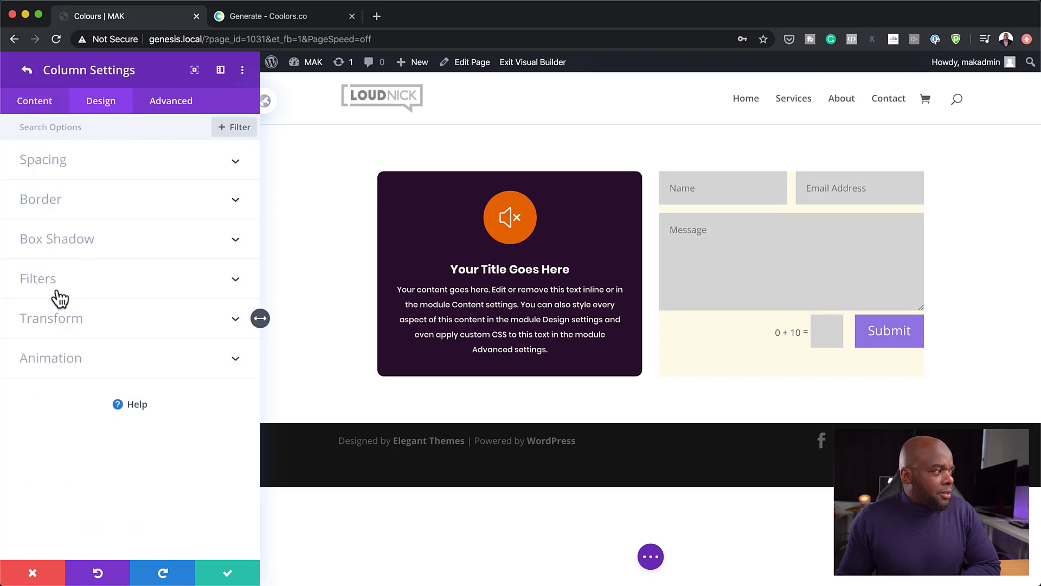
Step: Pad the form column 30px on top, bottom, left and right, then save and close
{"action": "left_click", "coordinate": [59, 162]}
{"action": "left_click", "coordinate": [49, 210]}
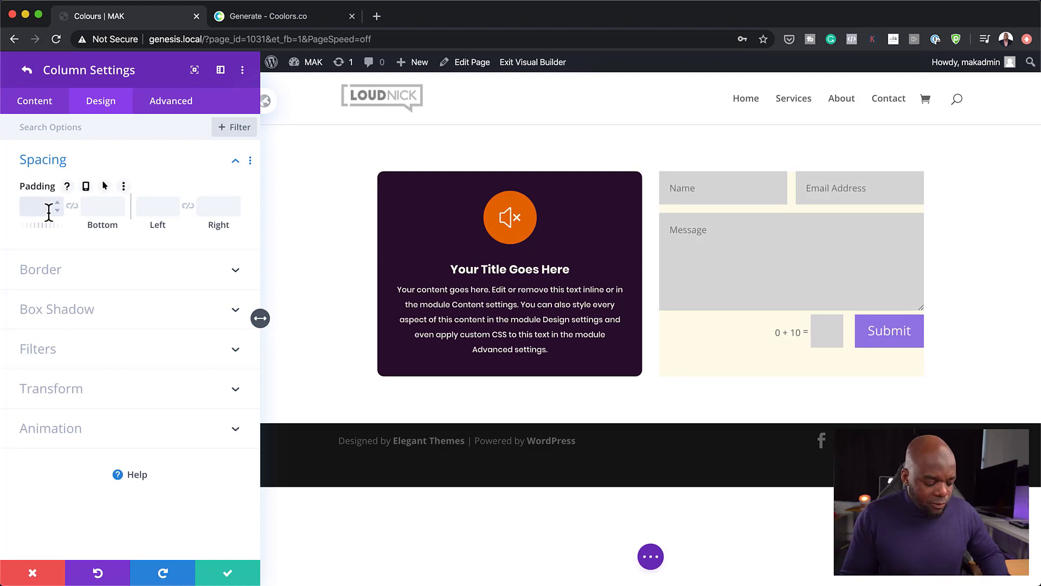
{"action": "type", "text": "30"}
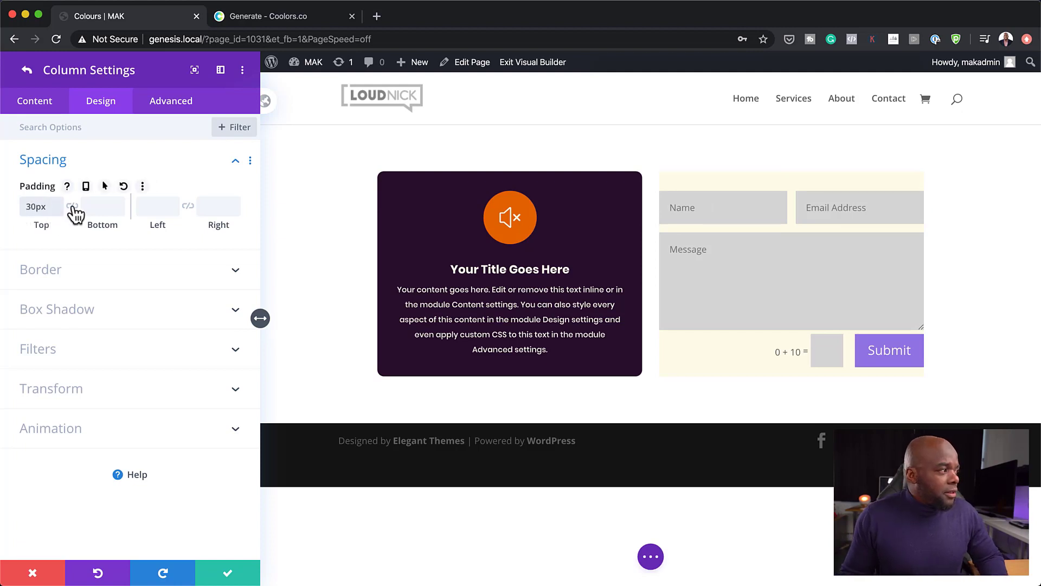
{"action": "left_click", "coordinate": [72, 206]}
{"action": "left_click", "coordinate": [156, 207]}
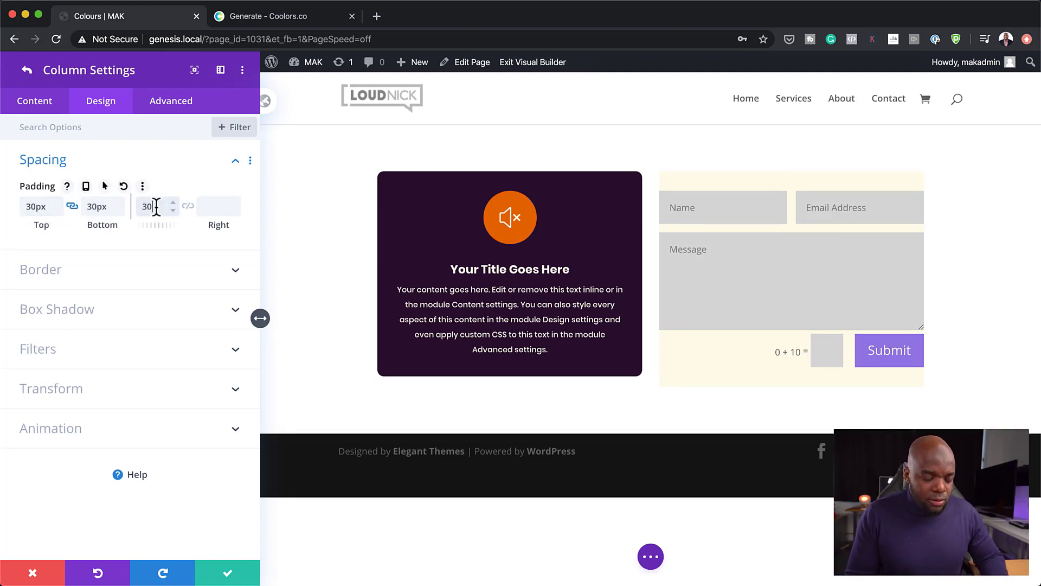
{"action": "left_click", "coordinate": [187, 206]}
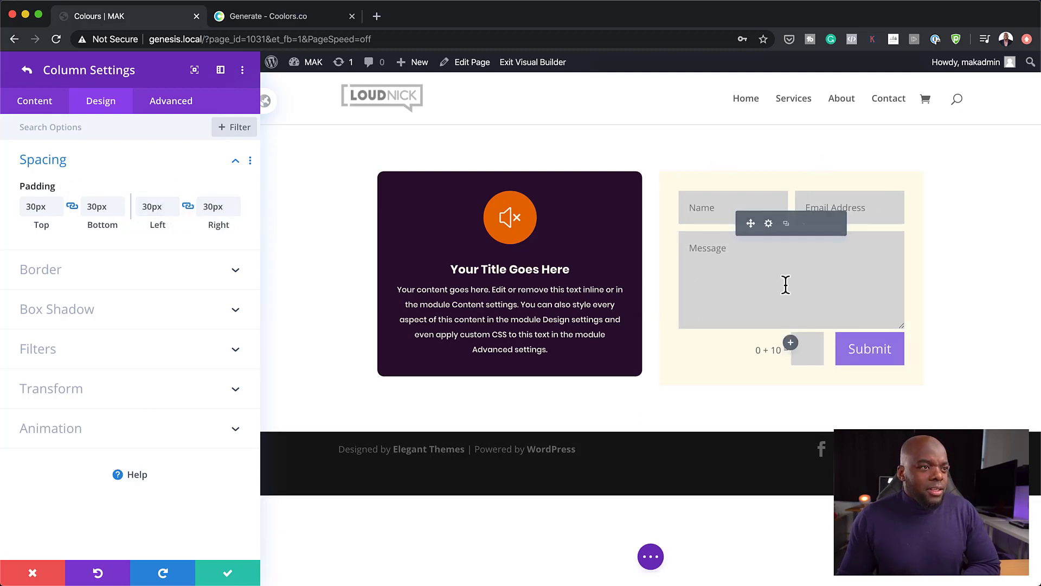
{"action": "left_click", "coordinate": [228, 572]}
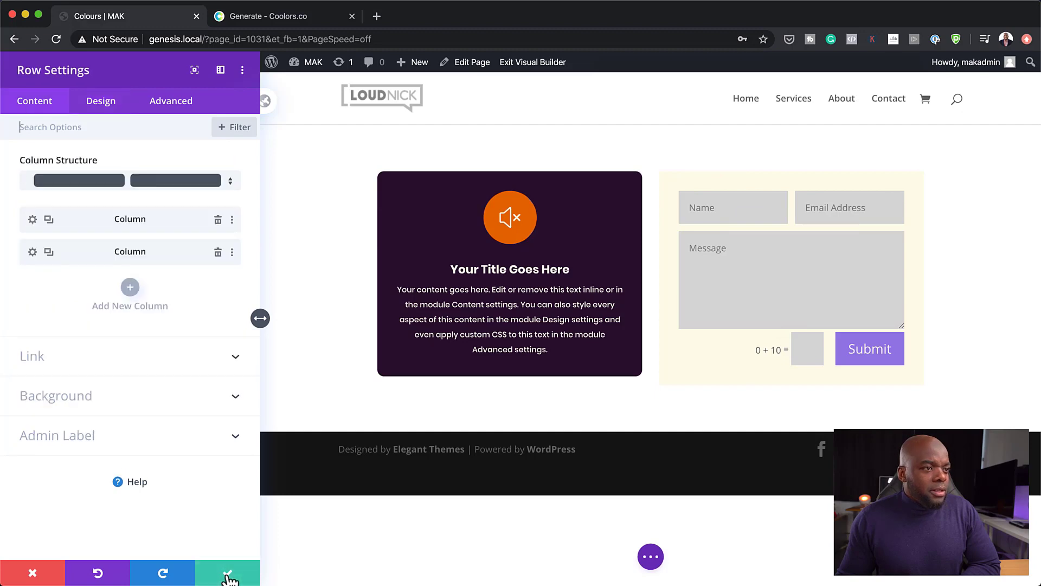
{"action": "left_click", "coordinate": [228, 574]}
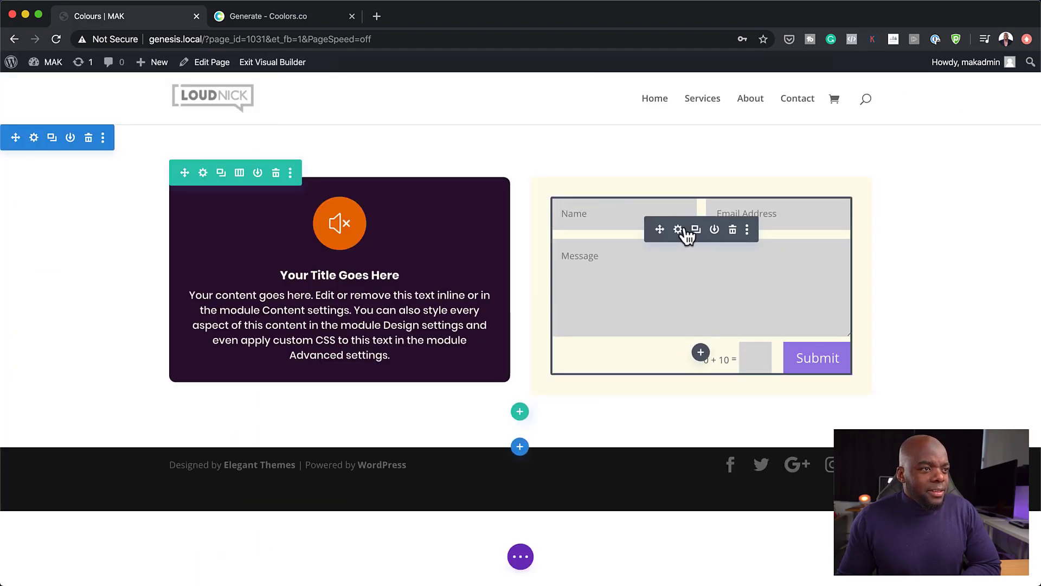
Step: Make the contact form fields' background Transparent
{"action": "left_click", "coordinate": [678, 229]}
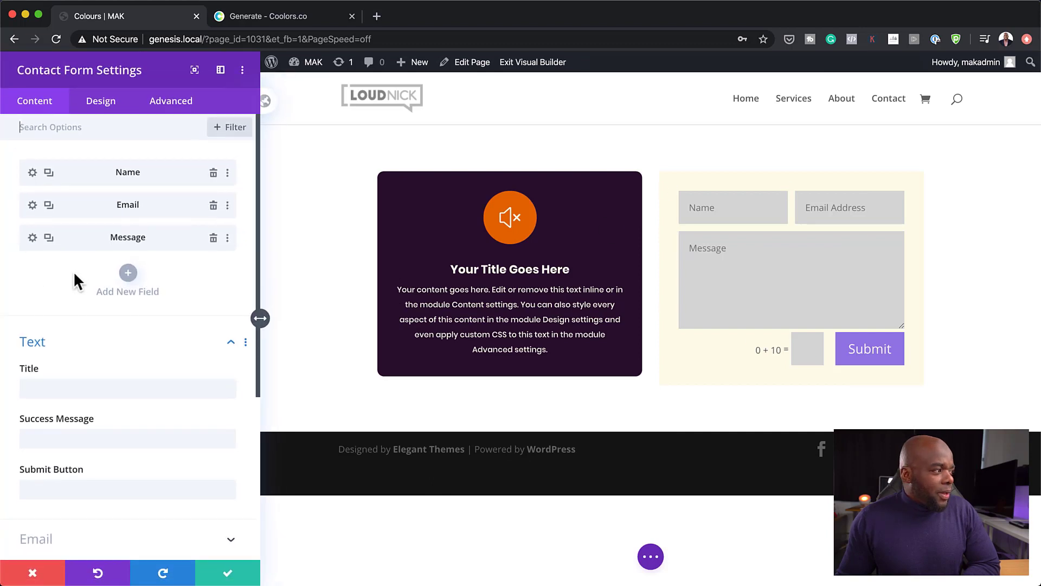
{"action": "left_click", "coordinate": [106, 106]}
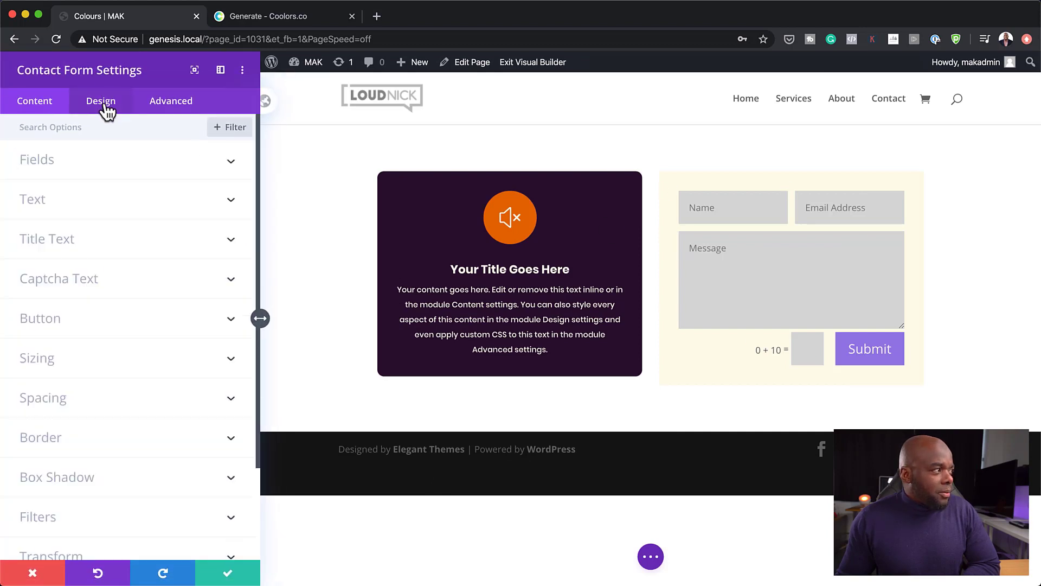
{"action": "left_click", "coordinate": [49, 169]}
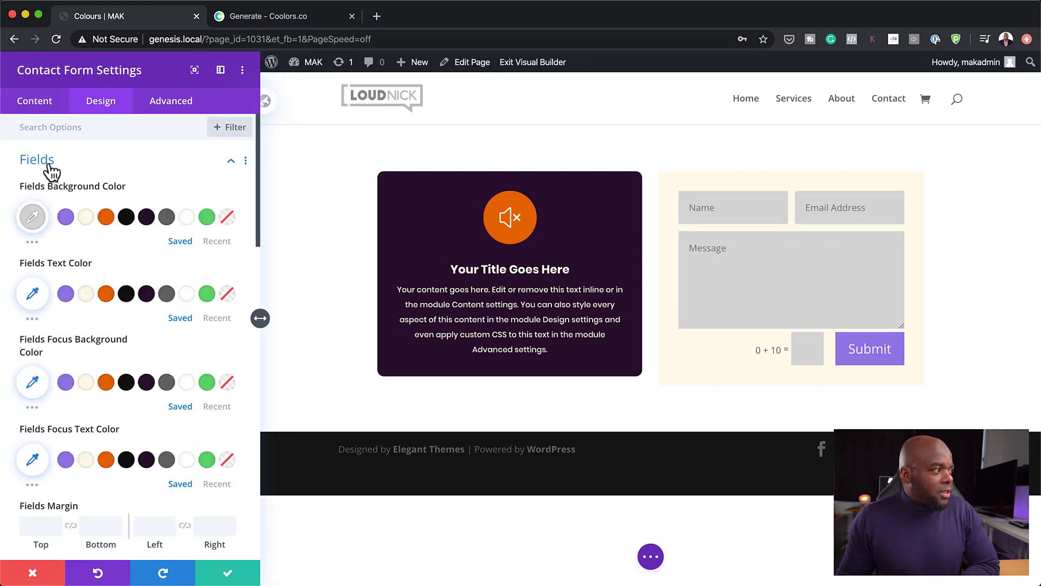
{"action": "left_click", "coordinate": [228, 218]}
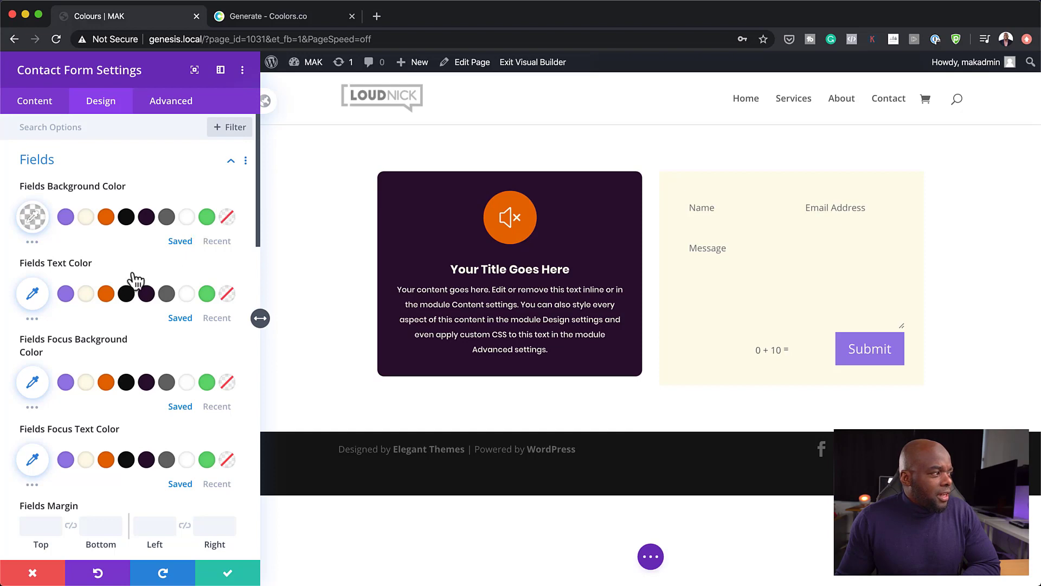
Step: Set the form fields' text colour to dark grey #666666
{"action": "scroll", "coordinate": [100, 324], "scroll_direction": "down", "scroll_amount": 2}
{"action": "scroll", "coordinate": [100, 326], "scroll_direction": "down", "scroll_amount": 10}
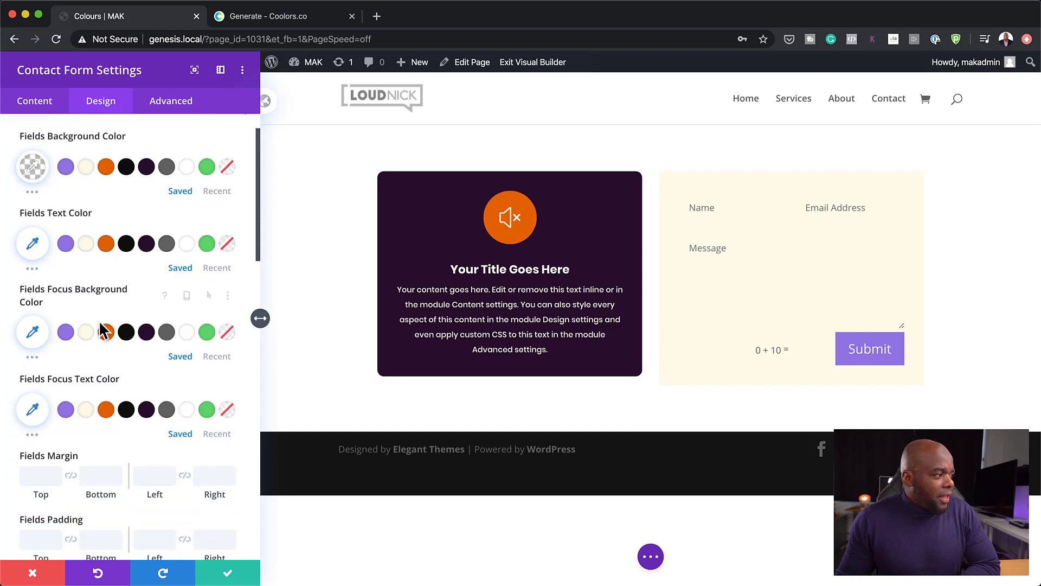
{"action": "scroll", "coordinate": [99, 323], "scroll_direction": "down", "scroll_amount": 8}
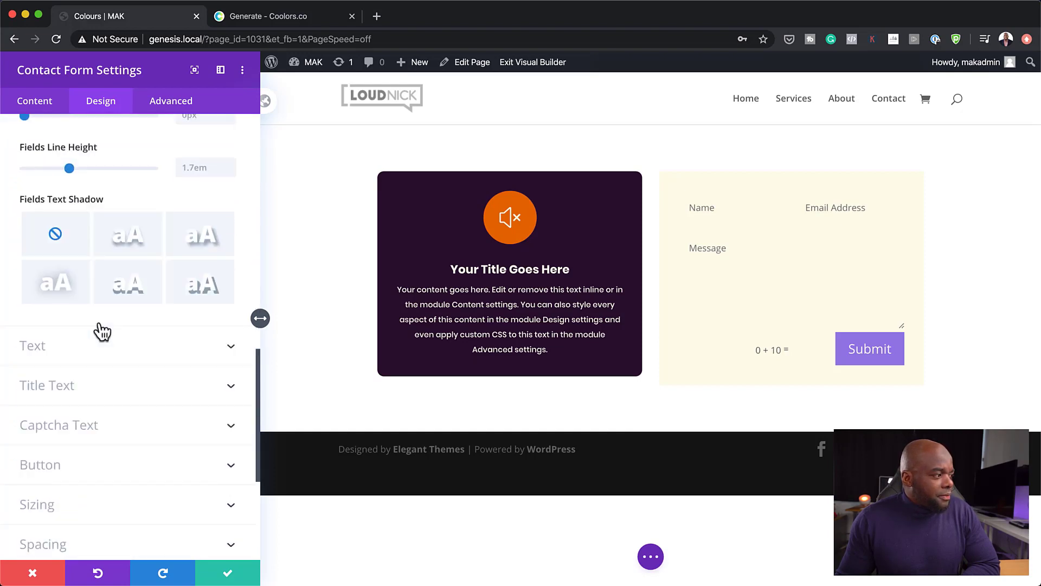
{"action": "scroll", "coordinate": [101, 332], "scroll_direction": "up", "scroll_amount": 15}
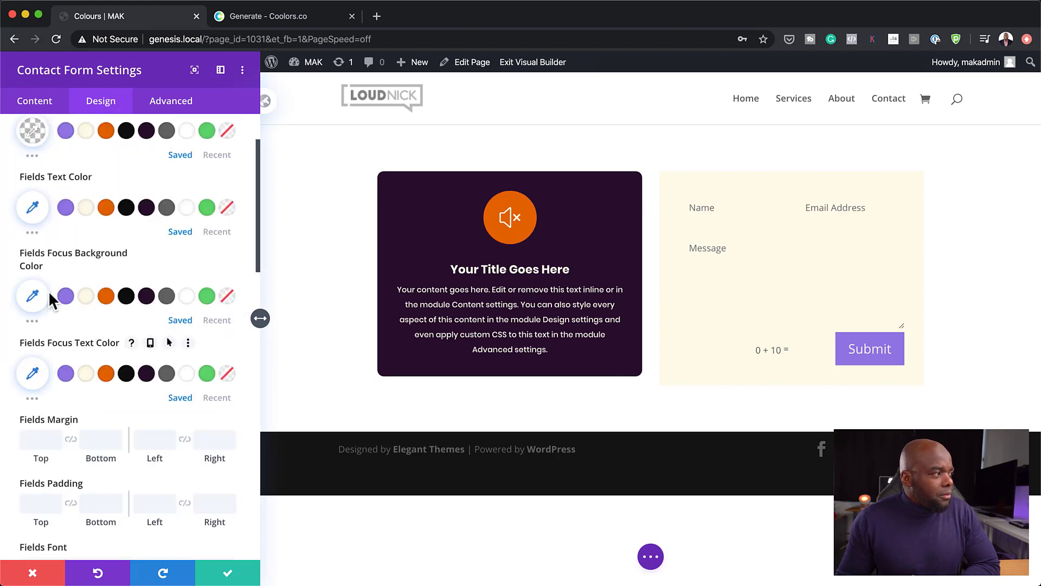
{"action": "left_click", "coordinate": [167, 212]}
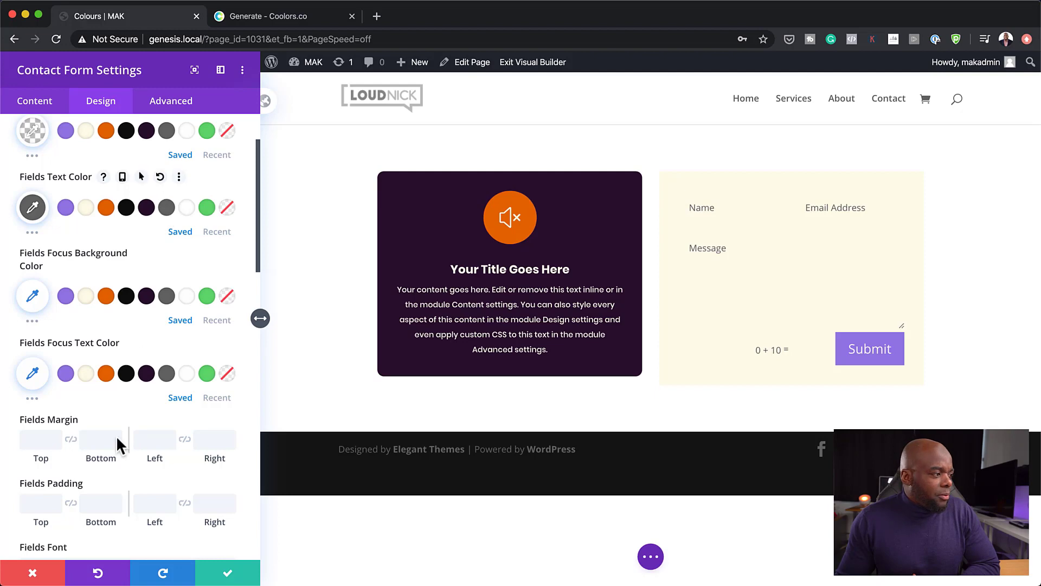
{"action": "scroll", "coordinate": [123, 464], "scroll_direction": "down", "scroll_amount": 10}
{"action": "scroll", "coordinate": [124, 468], "scroll_direction": "down", "scroll_amount": 5}
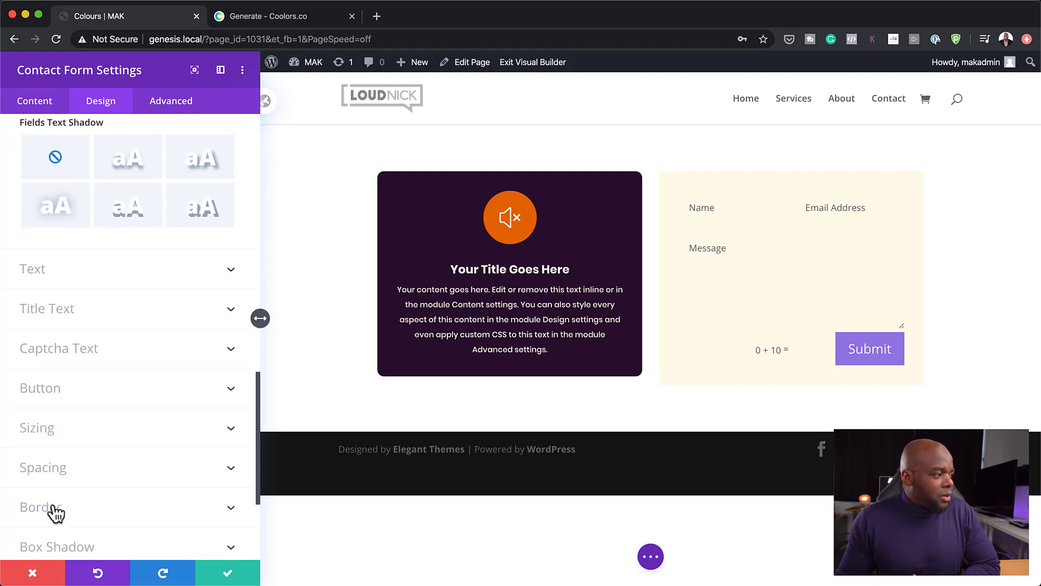
Step: Give the form's input fields a 2px border, switching its colour from teal to purple
{"action": "left_click", "coordinate": [49, 510]}
{"action": "scroll", "coordinate": [84, 429], "scroll_direction": "down", "scroll_amount": 3}
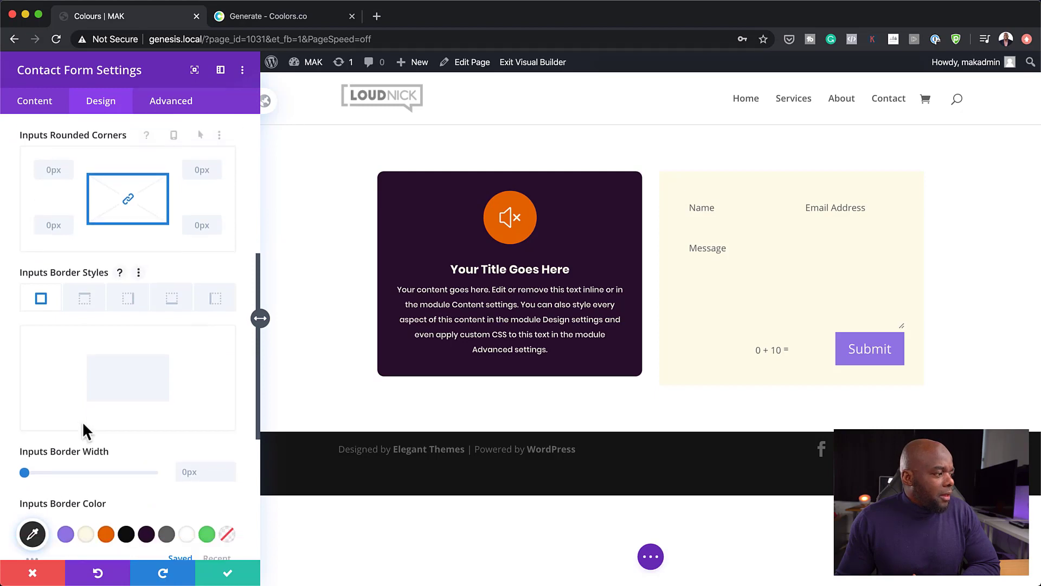
{"action": "left_click_drag", "start_coordinate": [25, 426], "coordinate": [31, 430]}
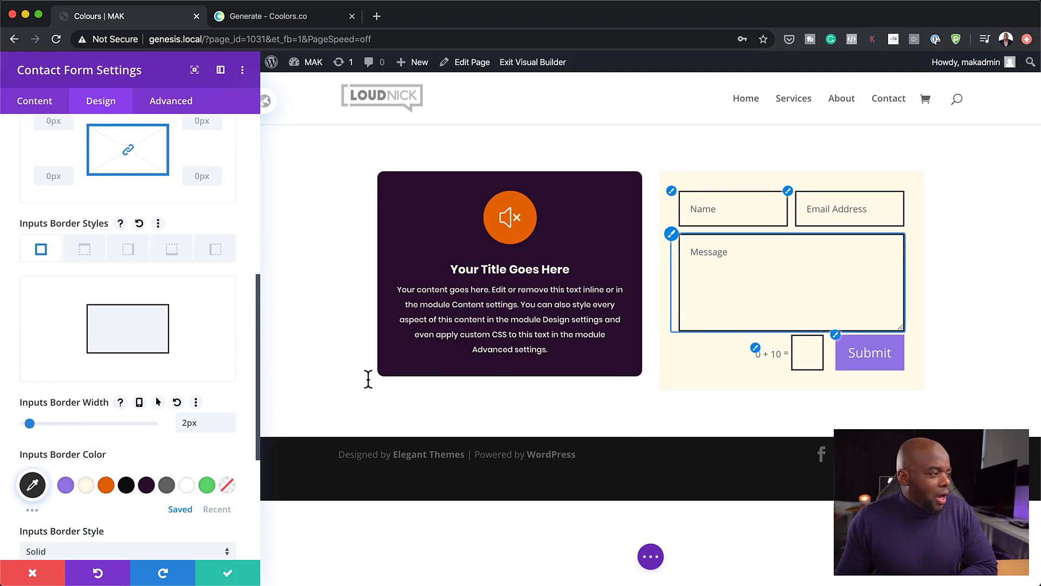
{"action": "scroll", "coordinate": [210, 445], "scroll_direction": "down", "scroll_amount": 1}
{"action": "scroll", "coordinate": [210, 445], "scroll_direction": "down", "scroll_amount": 4}
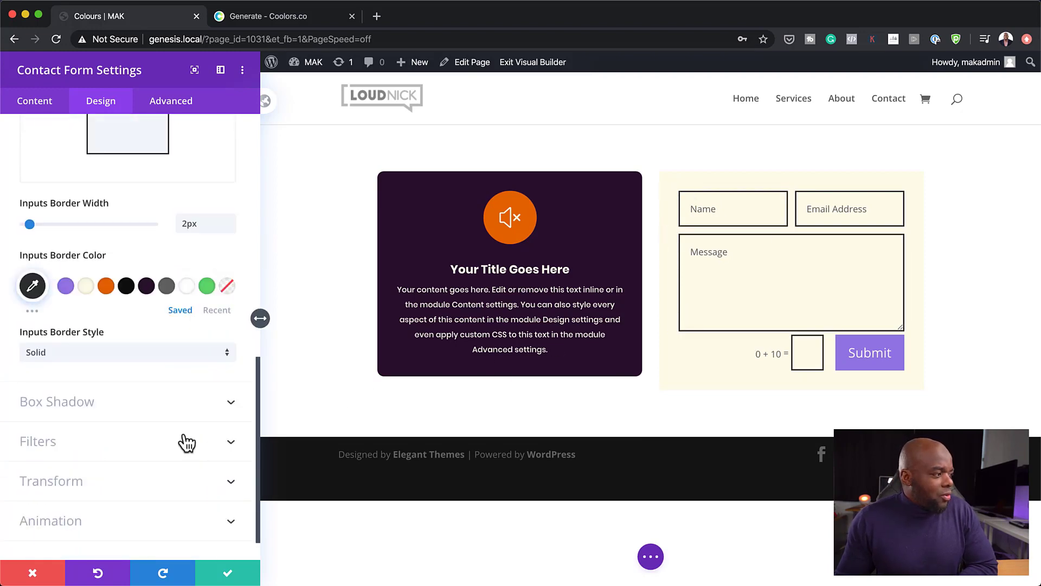
{"action": "left_click", "coordinate": [32, 312]}
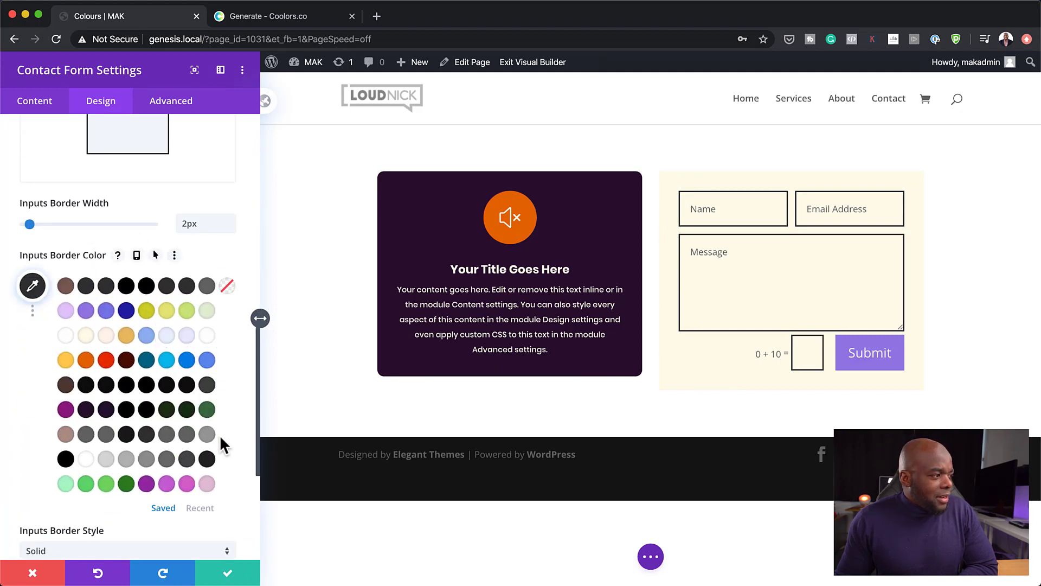
{"action": "left_click", "coordinate": [146, 360]}
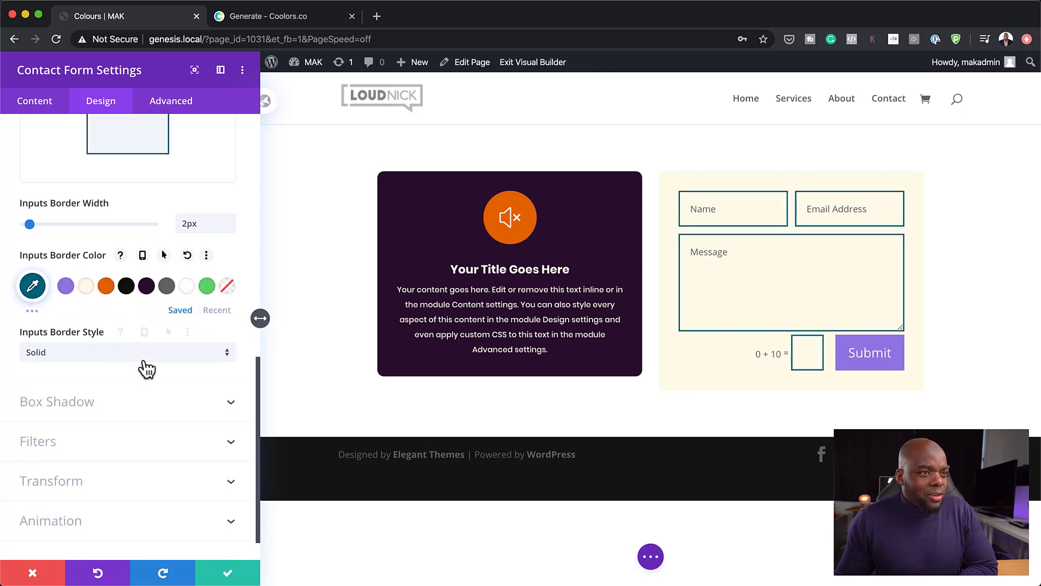
{"action": "left_click", "coordinate": [32, 312]}
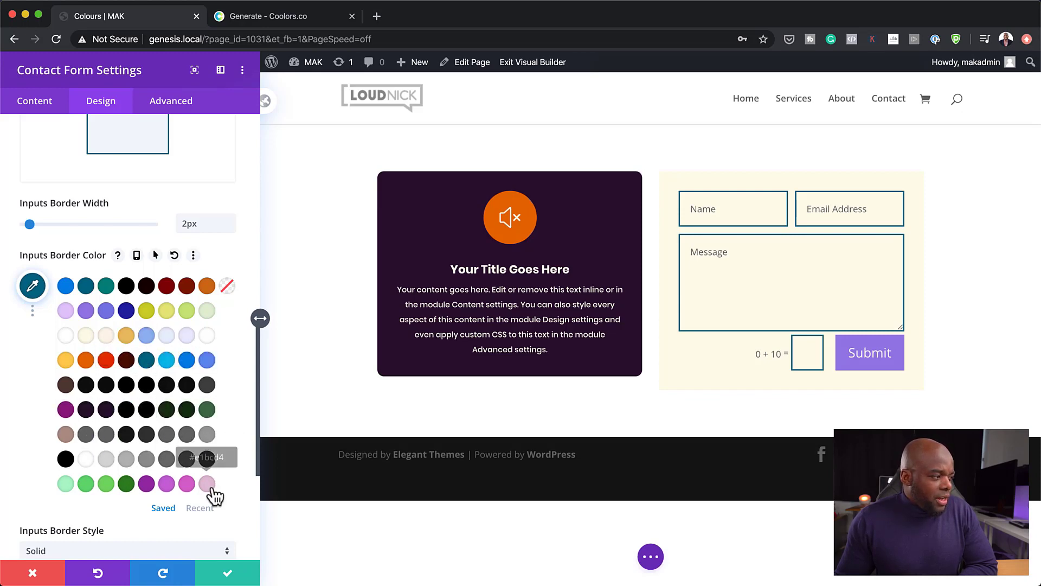
{"action": "left_click", "coordinate": [146, 484]}
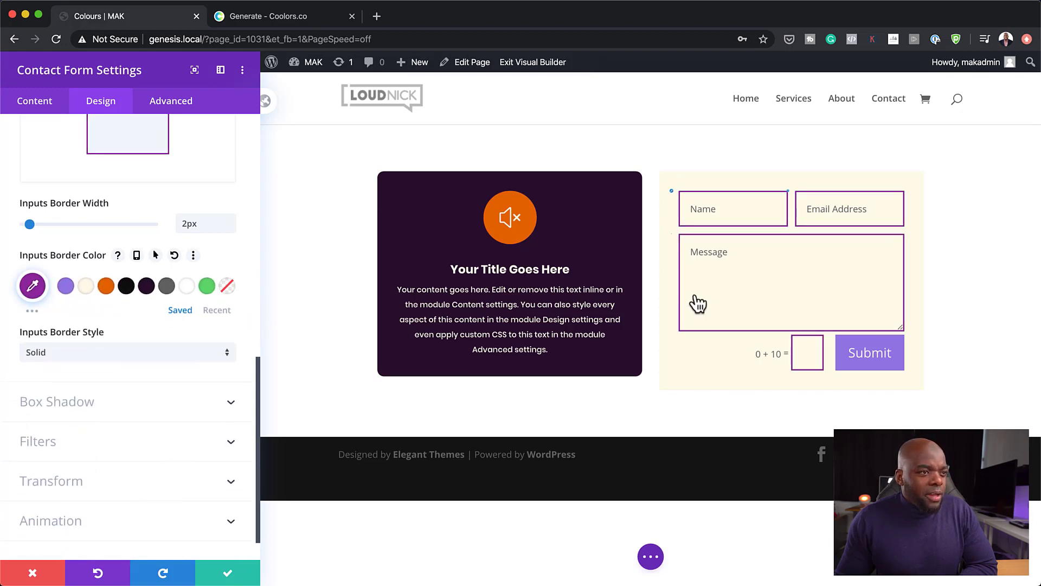
{"action": "scroll", "coordinate": [138, 330], "scroll_direction": "up", "scroll_amount": 10}
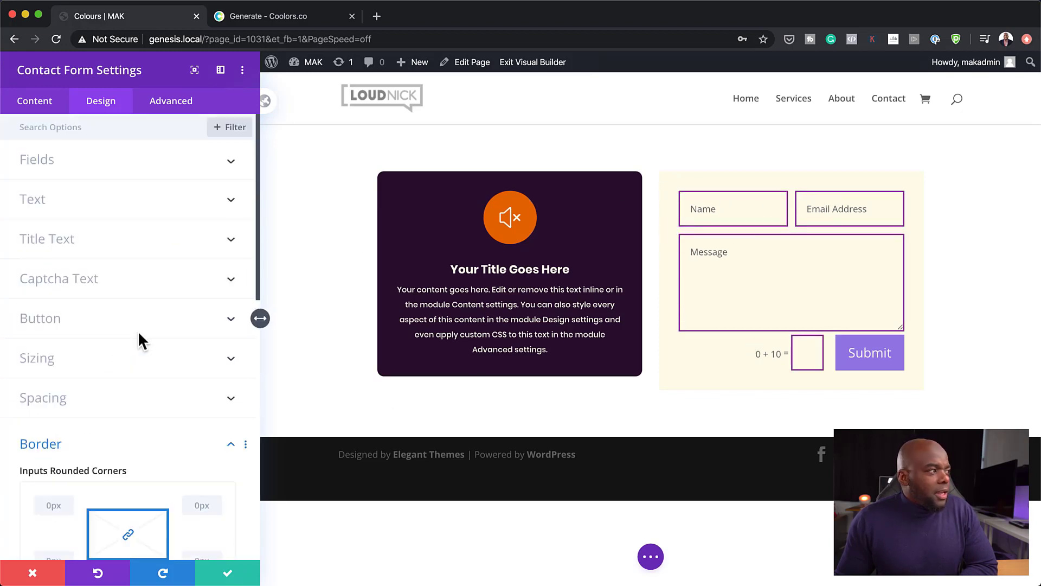
Step: Set the Fields font to Poppins and the Fields Text Color to a magenta swatch
{"action": "left_click", "coordinate": [49, 199]}
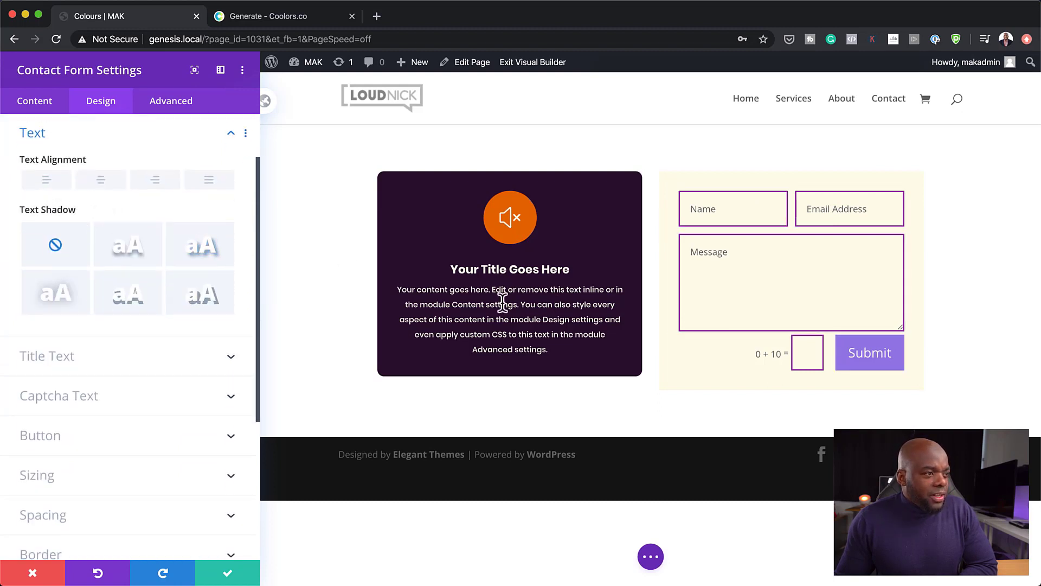
{"action": "scroll", "coordinate": [148, 290], "scroll_direction": "up", "scroll_amount": 2}
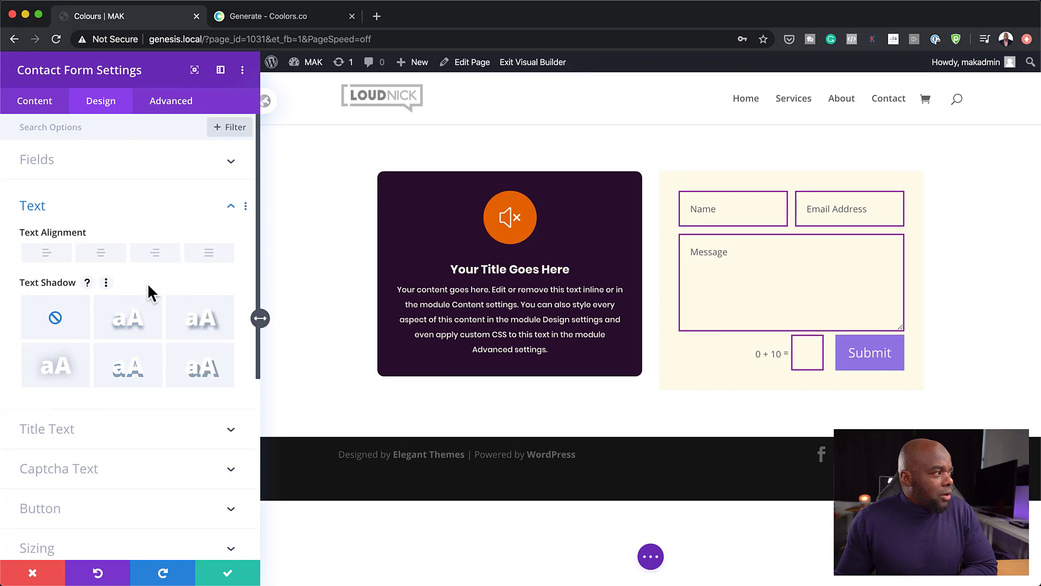
{"action": "scroll", "coordinate": [147, 291], "scroll_direction": "down", "scroll_amount": 4}
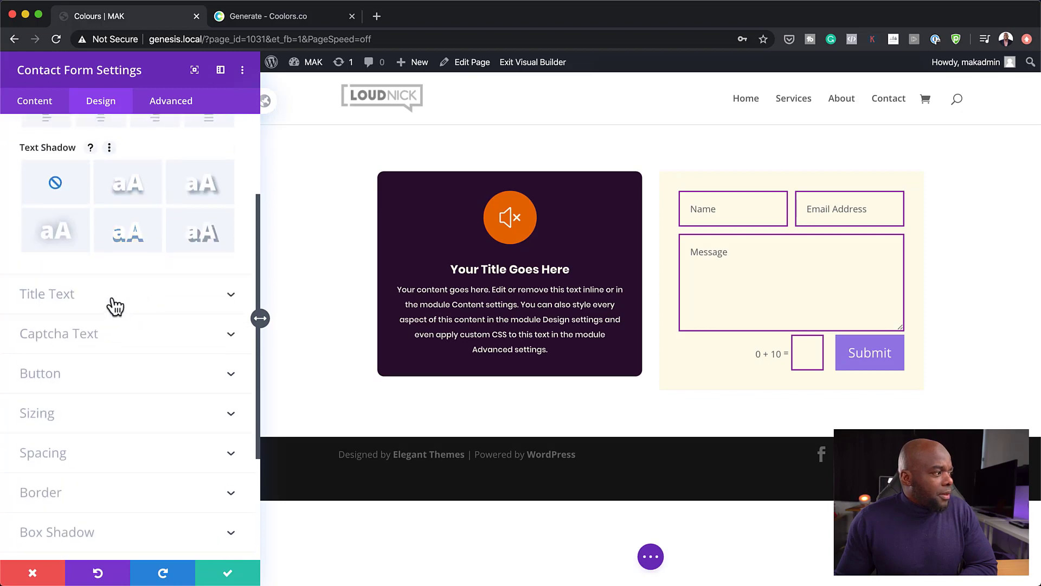
{"action": "scroll", "coordinate": [115, 307], "scroll_direction": "up", "scroll_amount": 4}
{"action": "left_click", "coordinate": [135, 166]}
{"action": "scroll", "coordinate": [159, 301], "scroll_direction": "down", "scroll_amount": 6}
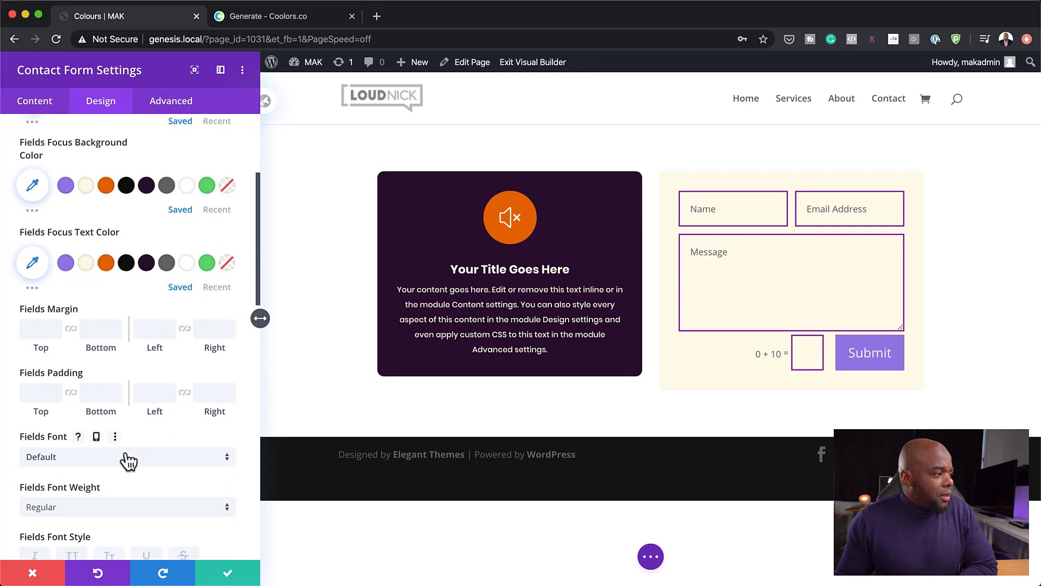
{"action": "left_click", "coordinate": [128, 458]}
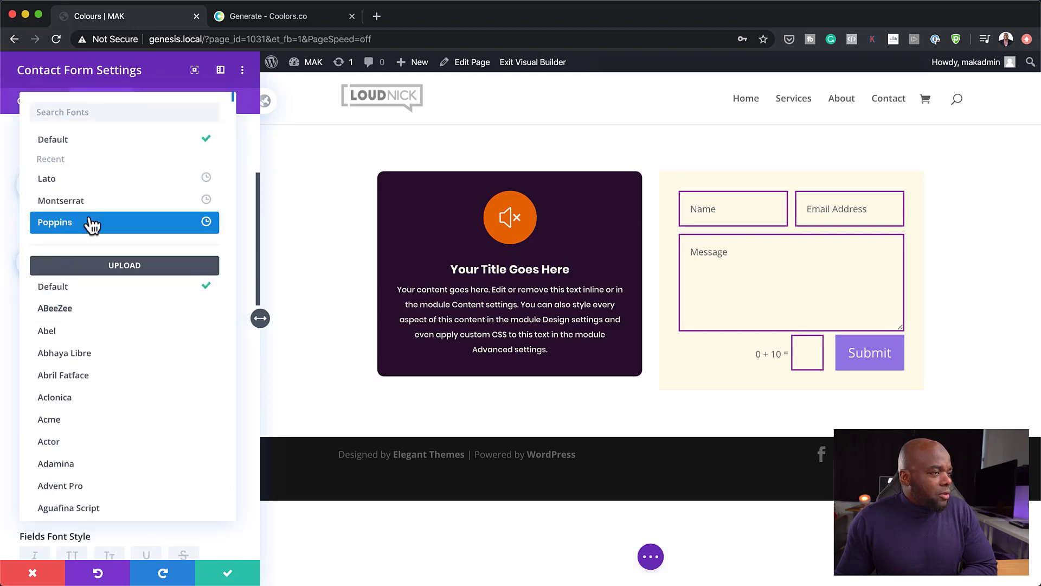
{"action": "left_click", "coordinate": [93, 223]}
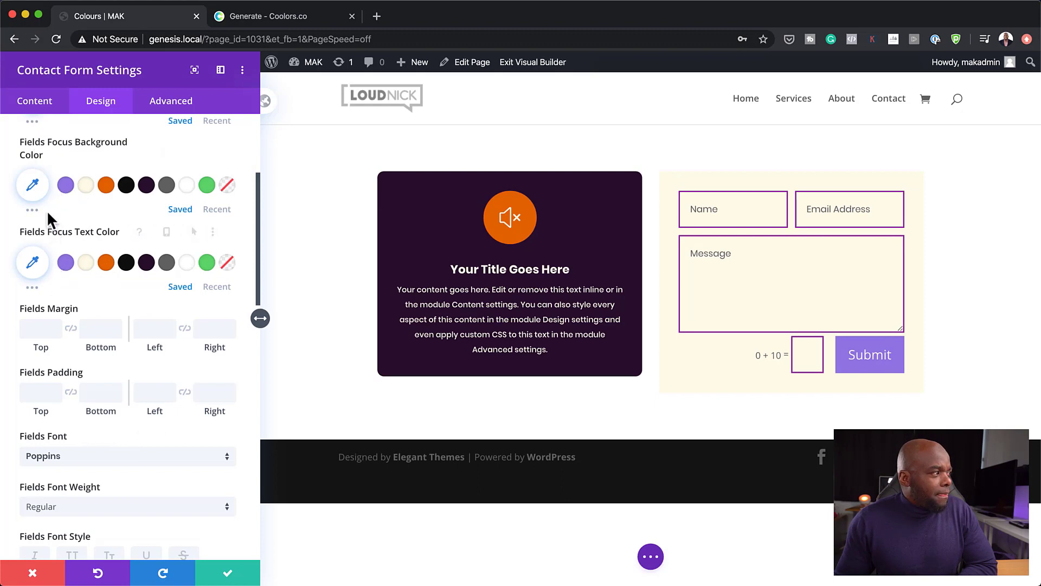
{"action": "scroll", "coordinate": [129, 232], "scroll_direction": "up", "scroll_amount": 5}
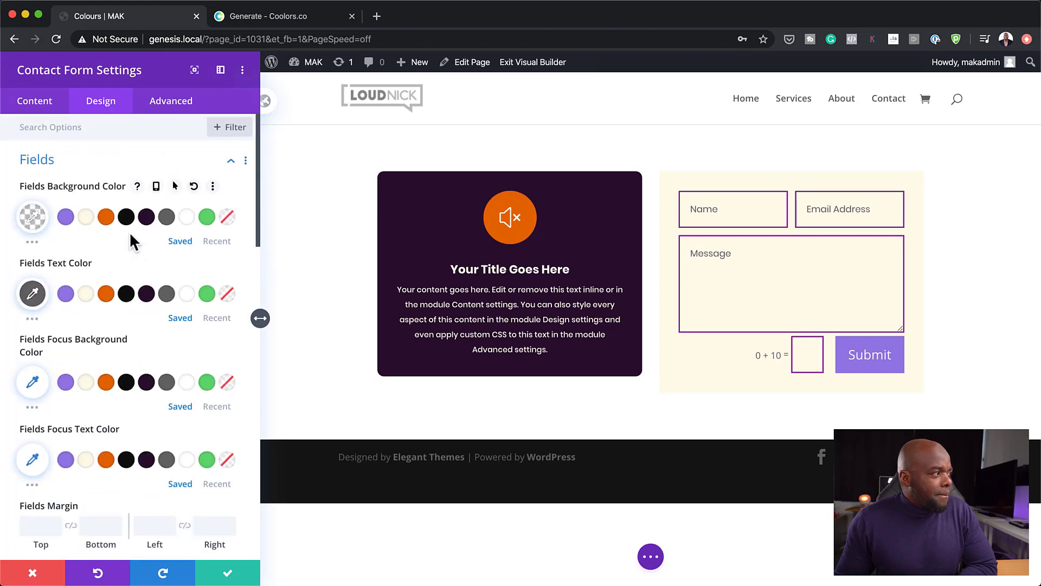
{"action": "left_click", "coordinate": [32, 320]}
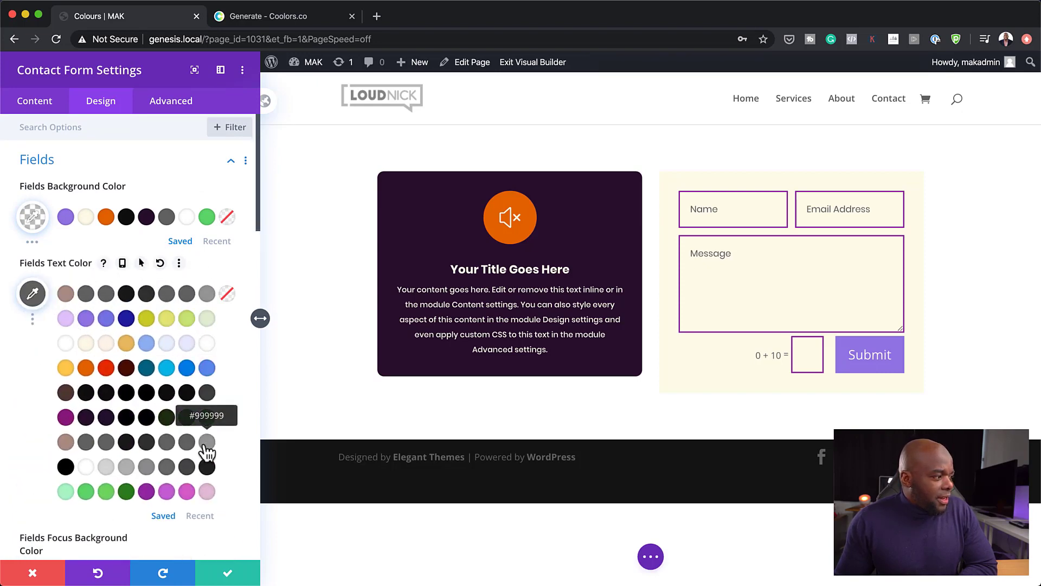
{"action": "left_click", "coordinate": [186, 484]}
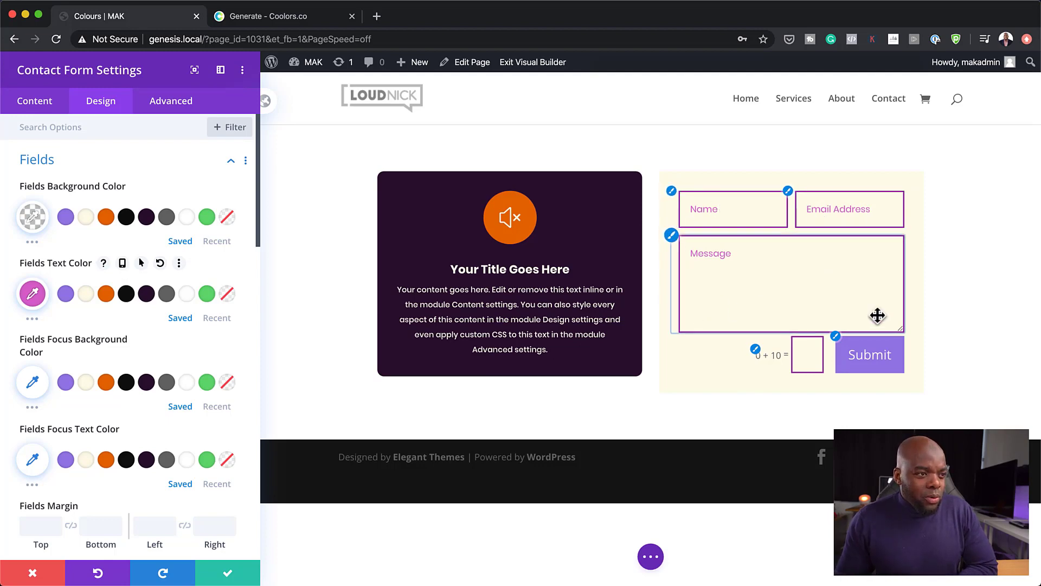
Step: Try a dark purple background on the Submit button
{"action": "left_click", "coordinate": [835, 336]}
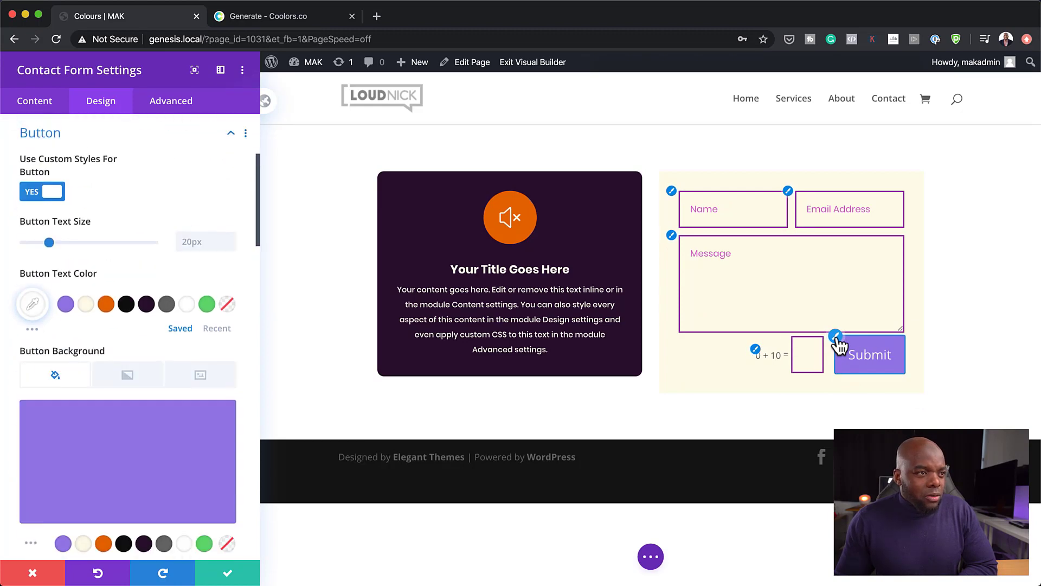
{"action": "scroll", "coordinate": [108, 493], "scroll_direction": "down", "scroll_amount": 3}
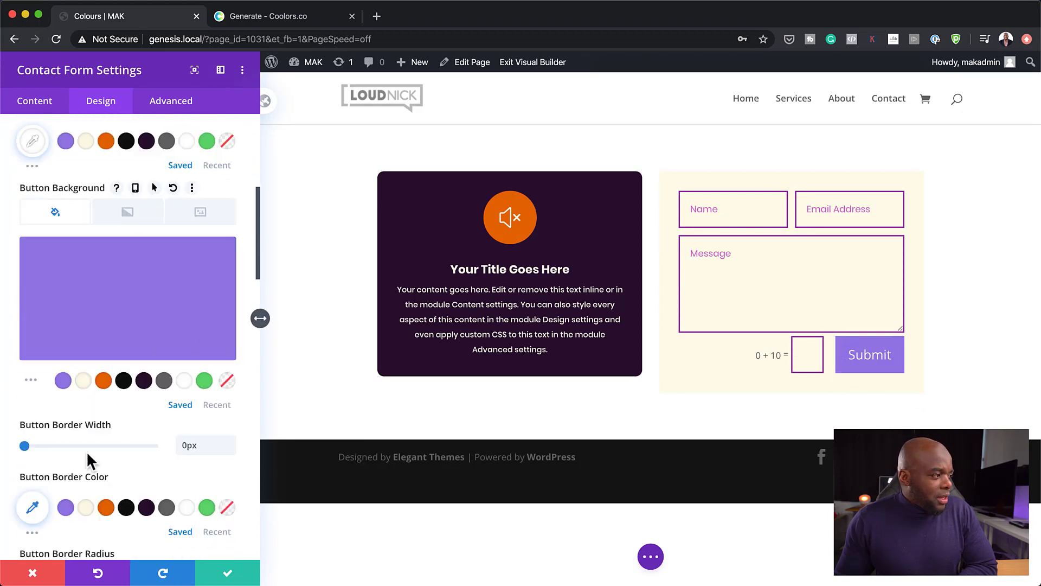
{"action": "left_click", "coordinate": [30, 382]}
{"action": "scroll", "coordinate": [18, 486], "scroll_direction": "down", "scroll_amount": 2}
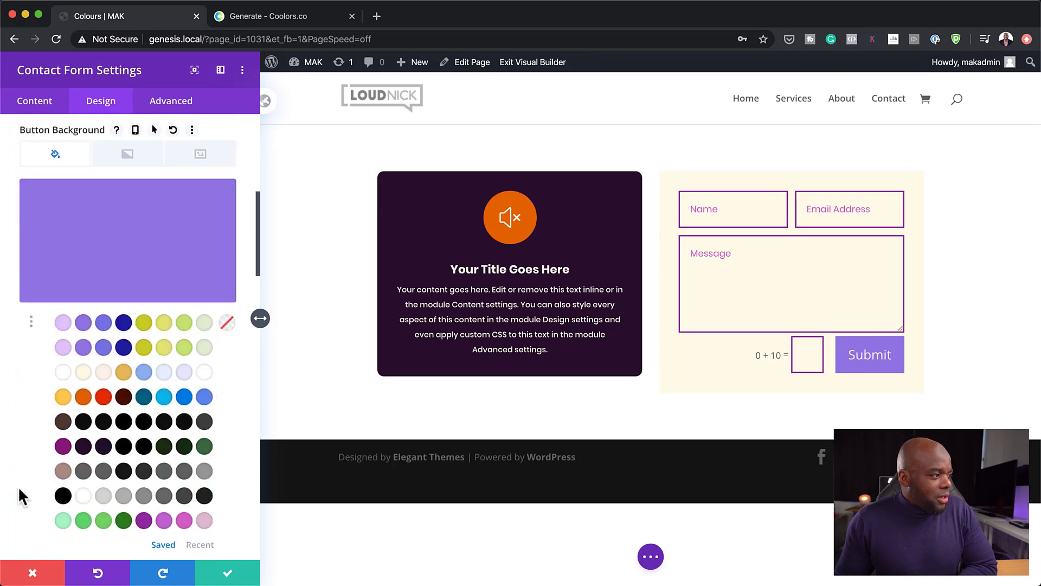
{"action": "scroll", "coordinate": [84, 529], "scroll_direction": "down", "scroll_amount": 1}
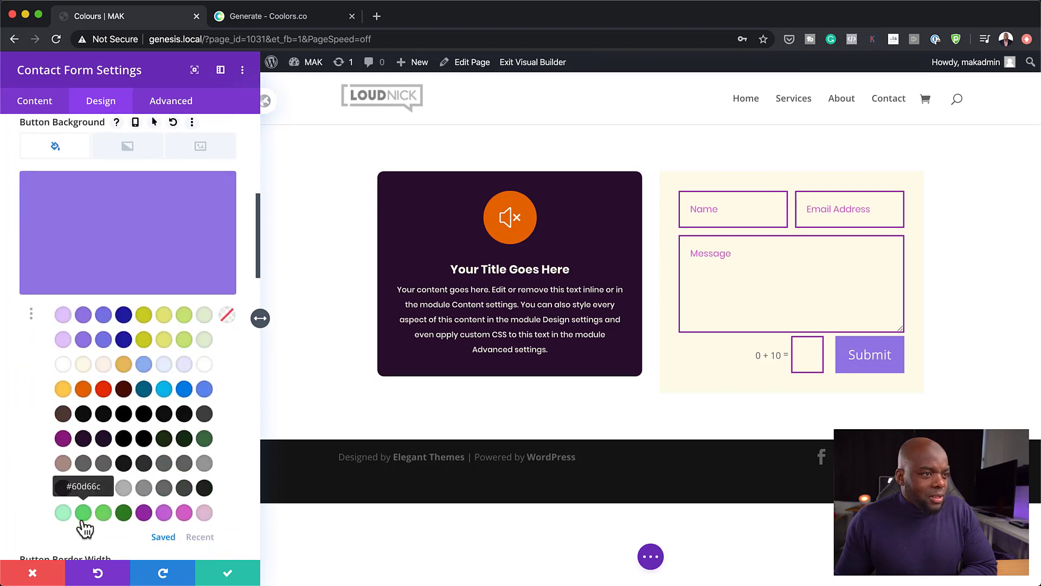
{"action": "left_click", "coordinate": [84, 439]}
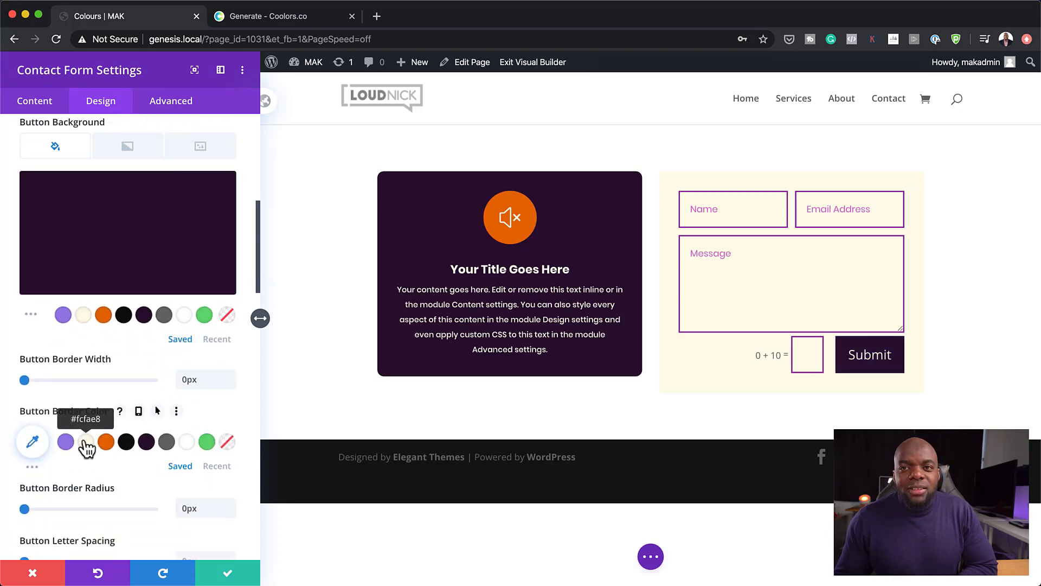
Step: Make the button border orange, then set it to transparent
{"action": "left_click", "coordinate": [33, 470]}
{"action": "scroll", "coordinate": [65, 461], "scroll_direction": "down", "scroll_amount": 4}
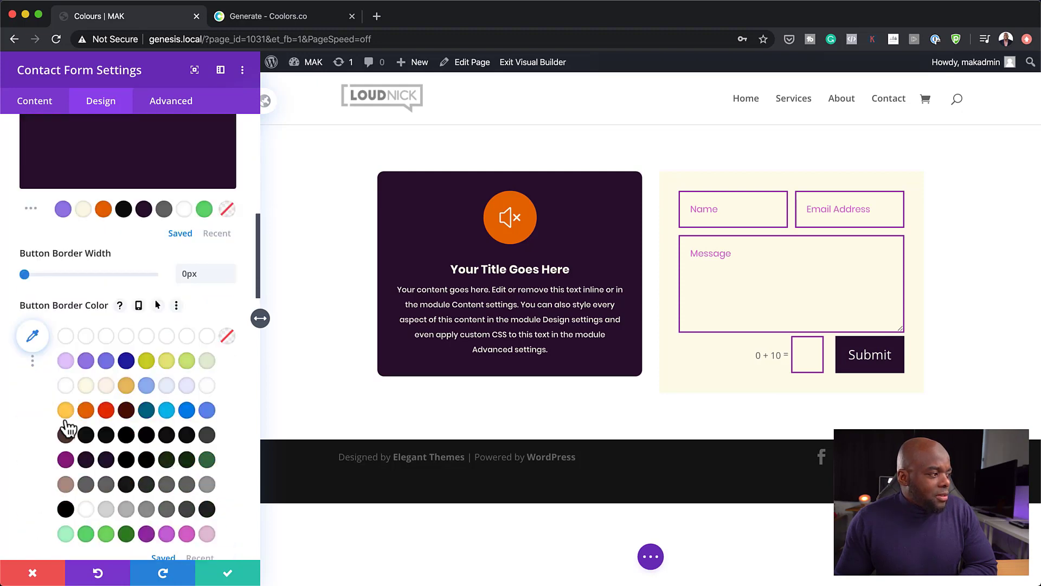
{"action": "left_click", "coordinate": [86, 410]}
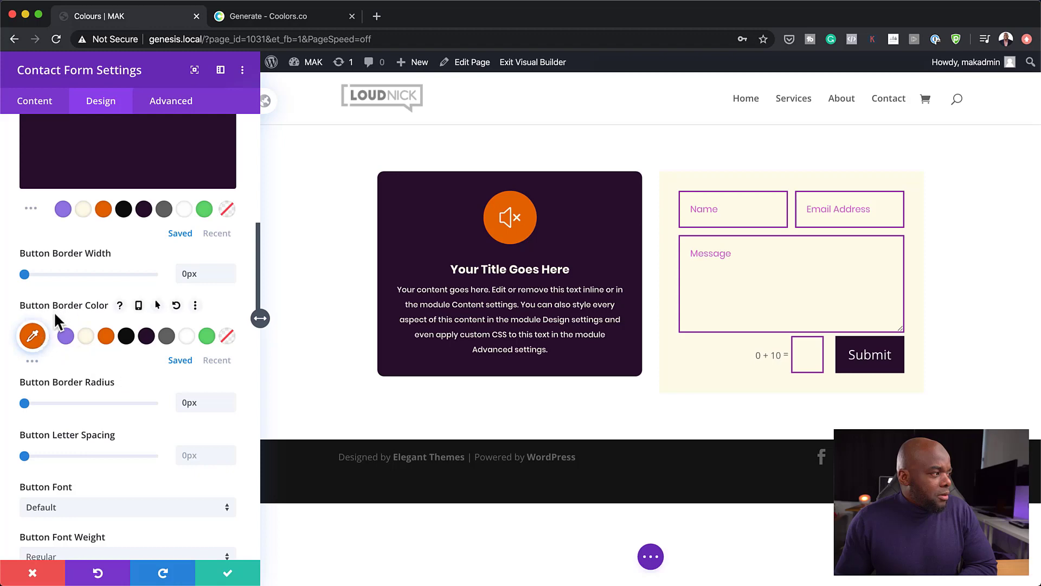
{"action": "left_click", "coordinate": [227, 336]}
{"action": "scroll", "coordinate": [181, 419], "scroll_direction": "up", "scroll_amount": 5}
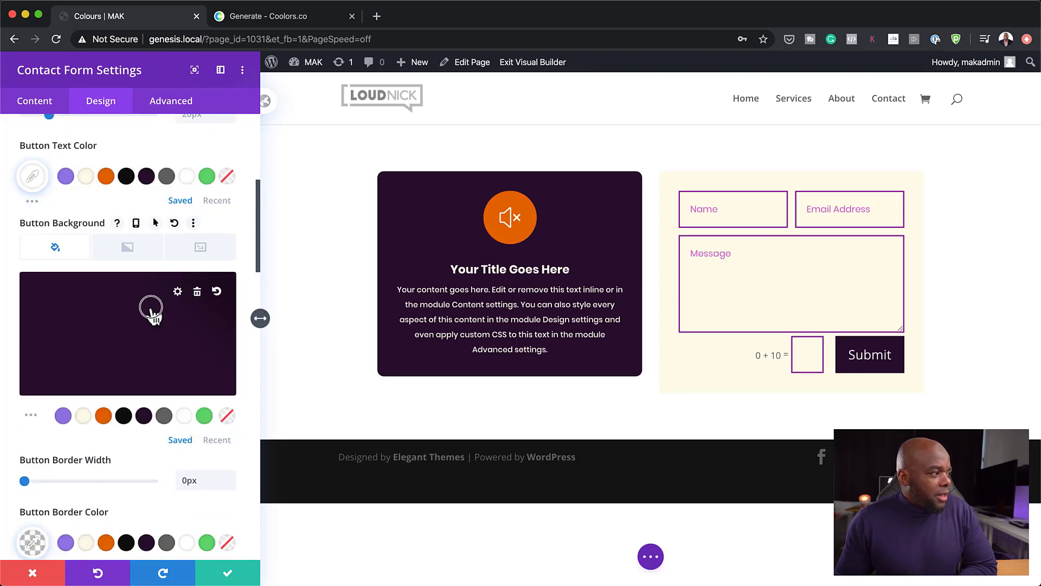
Step: Switch the button background to orange, then settle on the deep magenta purple swatch
{"action": "left_click", "coordinate": [151, 309]}
{"action": "left_click", "coordinate": [104, 417]}
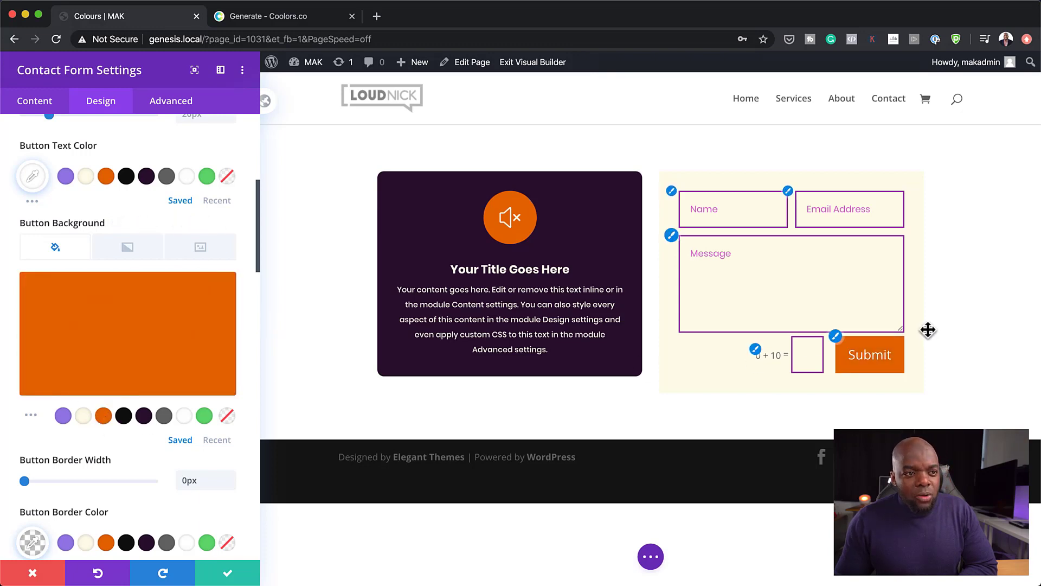
{"action": "left_click", "coordinate": [28, 413]}
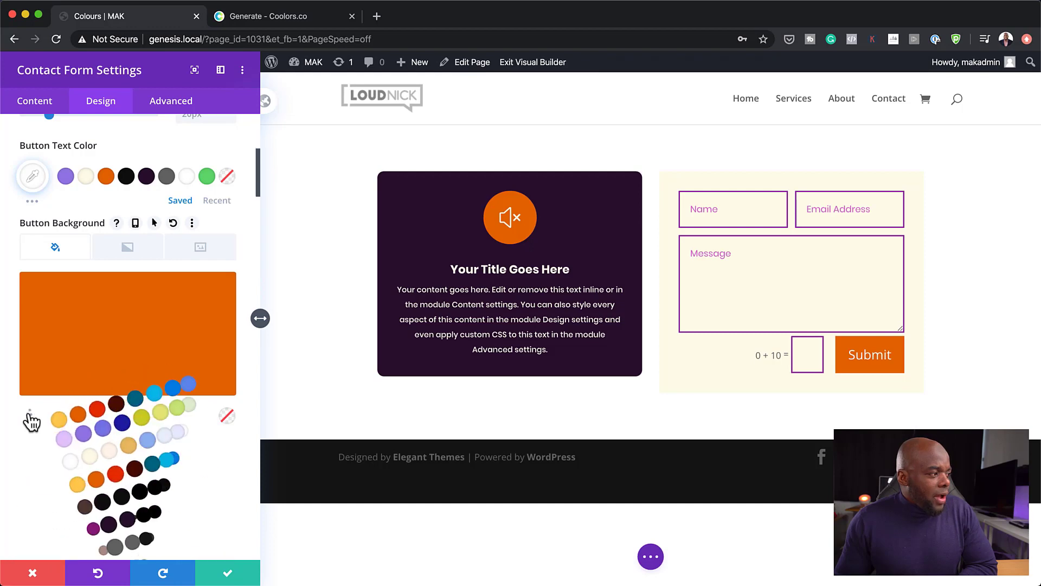
{"action": "scroll", "coordinate": [43, 447], "scroll_direction": "down", "scroll_amount": 2}
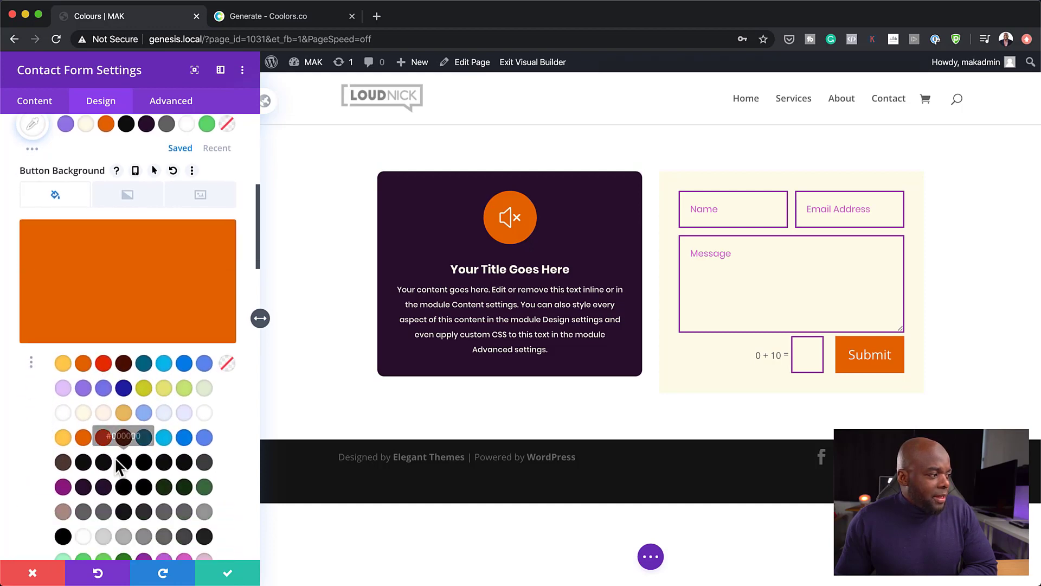
{"action": "left_click", "coordinate": [63, 487]}
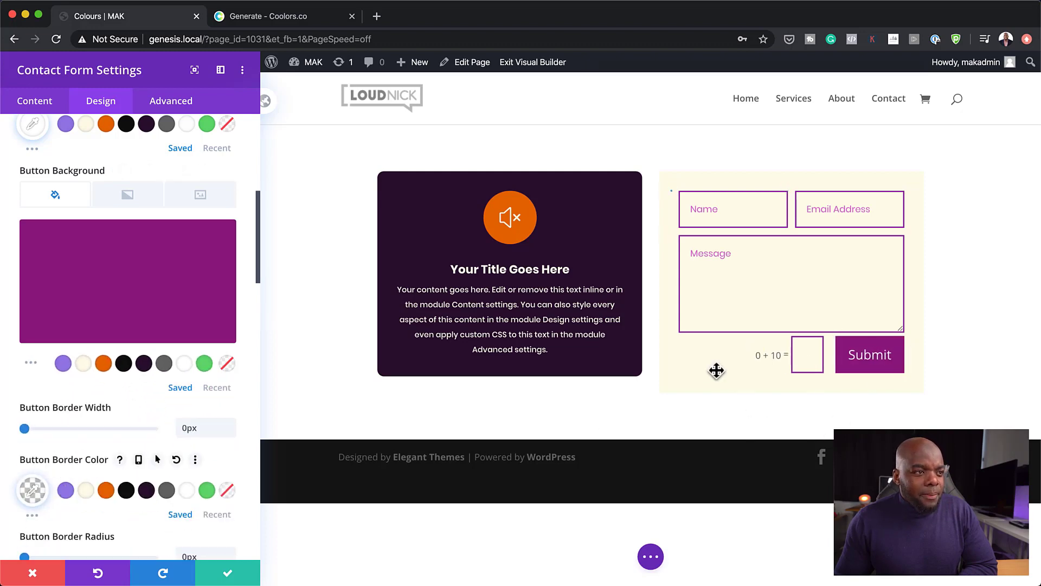
Step: Give the captcha text the Poppins font and recent pink #d661ca, then save the form settings
{"action": "left_click", "coordinate": [757, 356]}
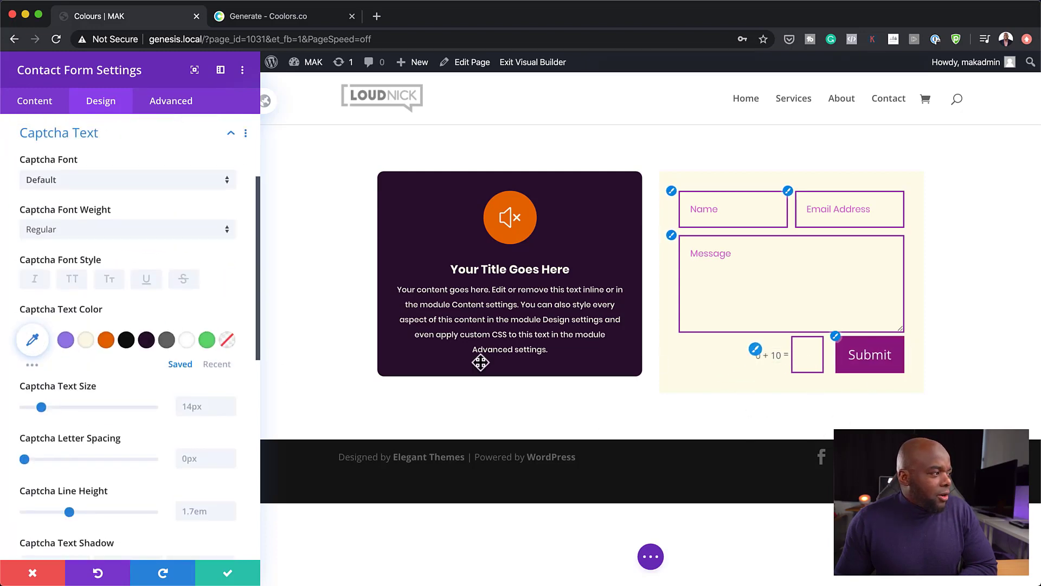
{"action": "left_click", "coordinate": [61, 187]}
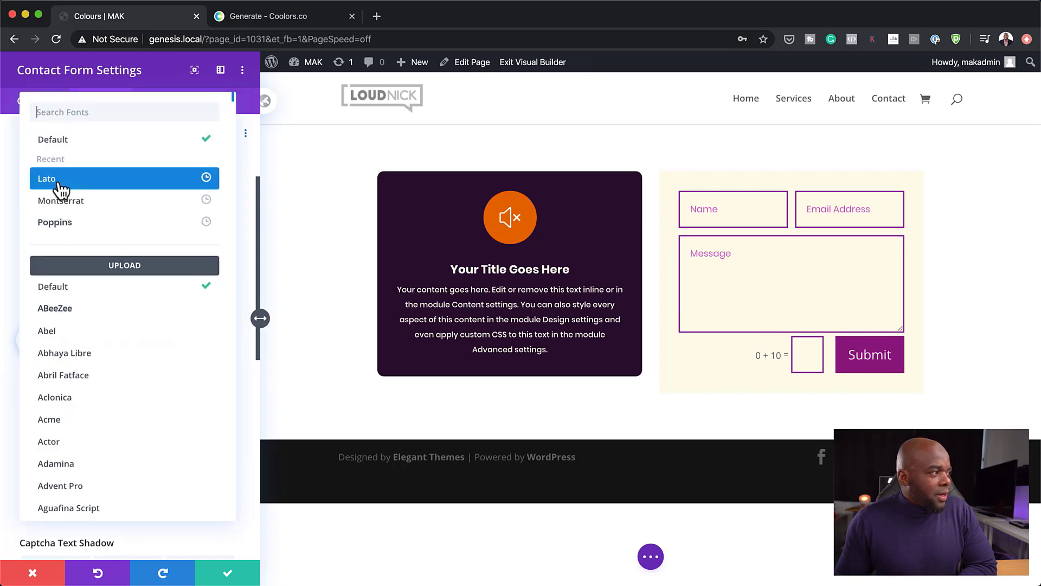
{"action": "left_click", "coordinate": [89, 226]}
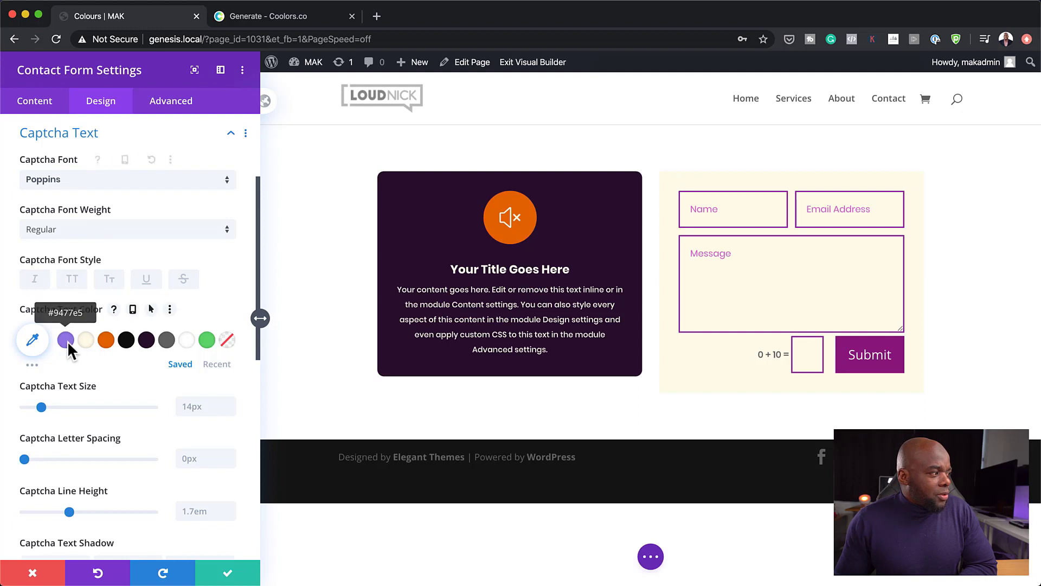
{"action": "left_click", "coordinate": [217, 364]}
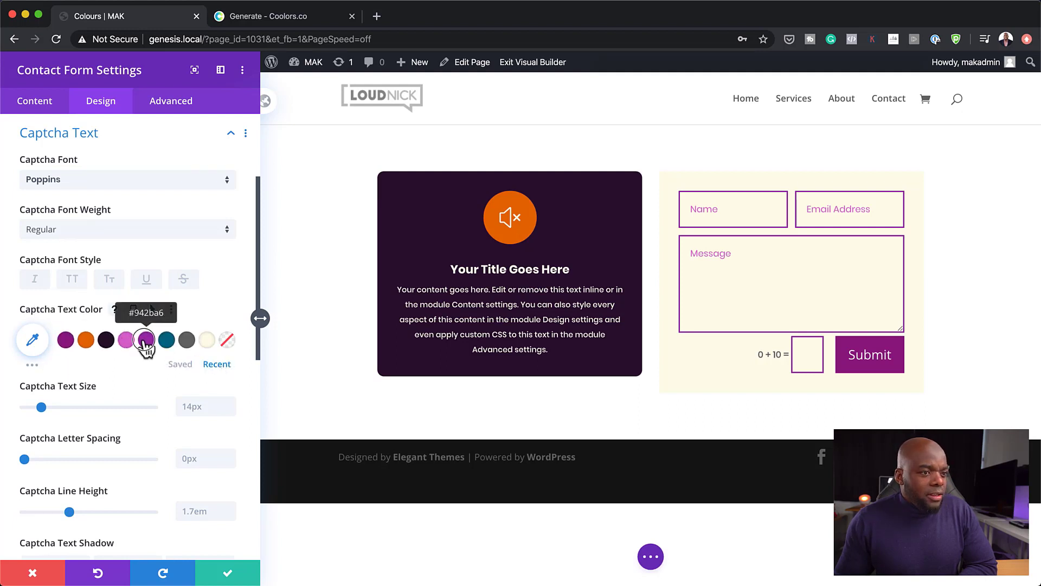
{"action": "left_click", "coordinate": [145, 340]}
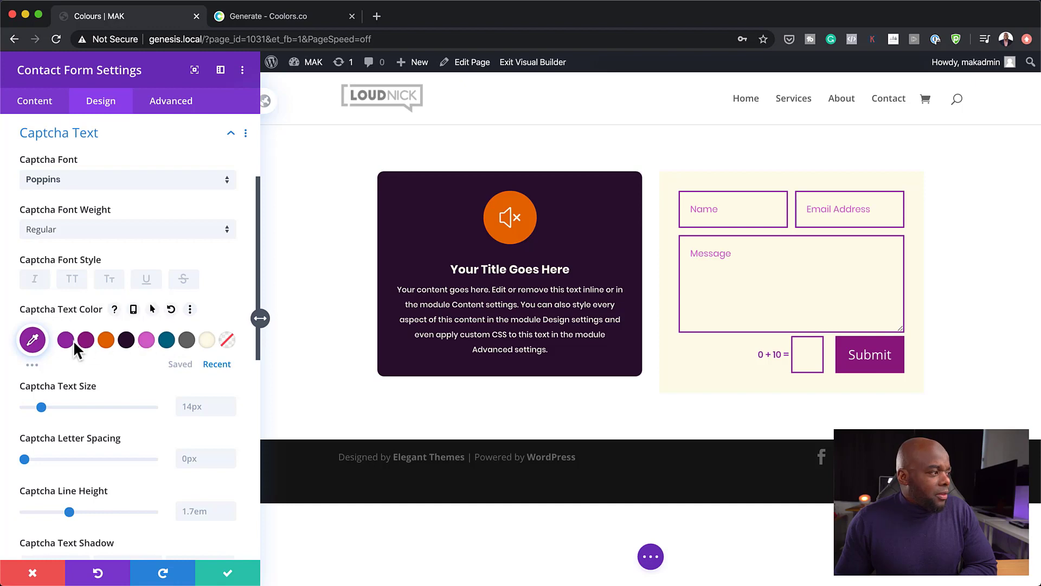
{"action": "left_click", "coordinate": [146, 342]}
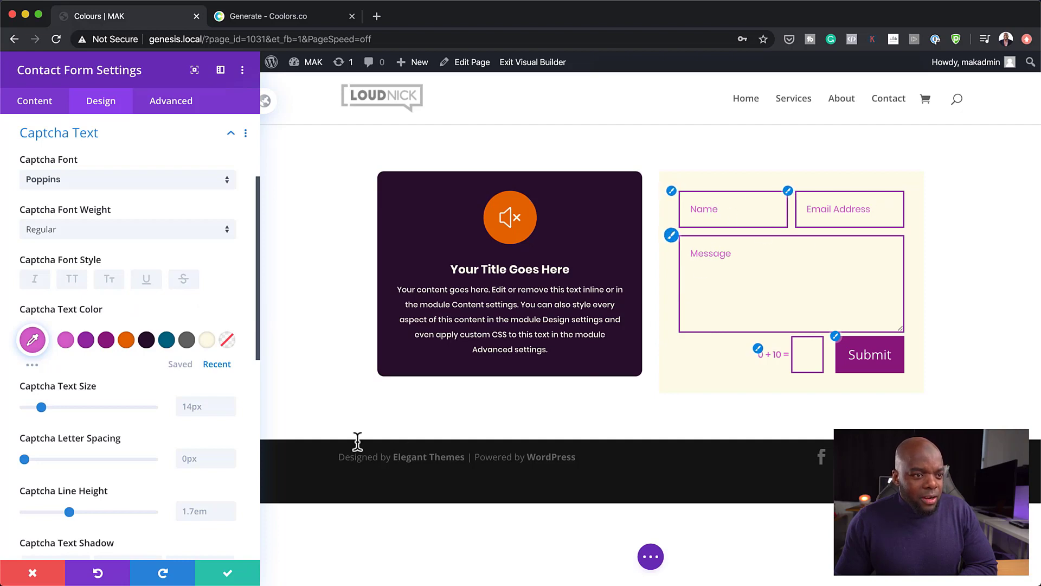
{"action": "left_click", "coordinate": [227, 572]}
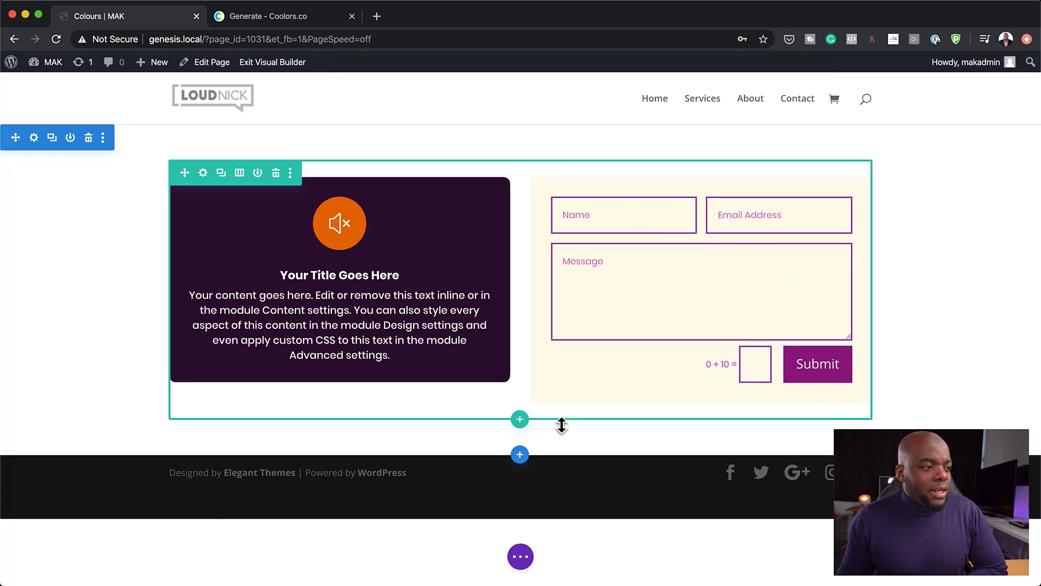
Step: Add a single-column row below the blurb-and-form row and insert an Image module
{"action": "left_click", "coordinate": [520, 421]}
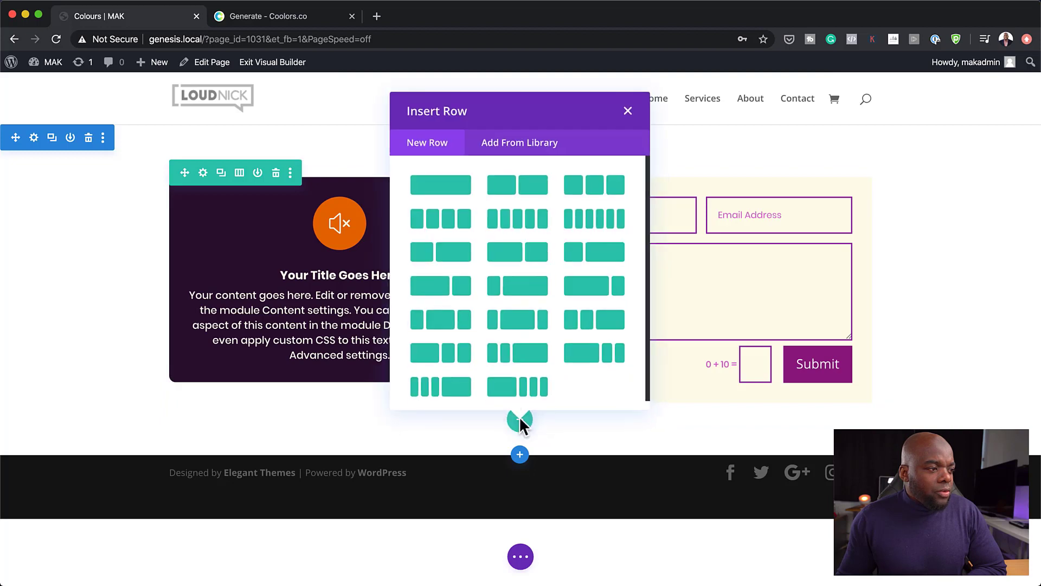
{"action": "left_click", "coordinate": [440, 185]}
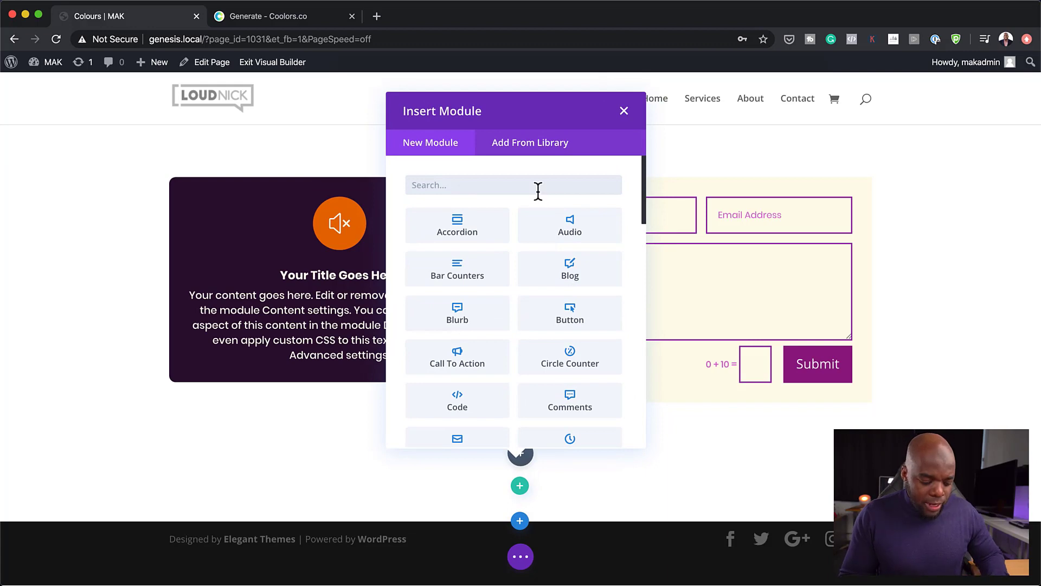
{"action": "type", "text": "image"}
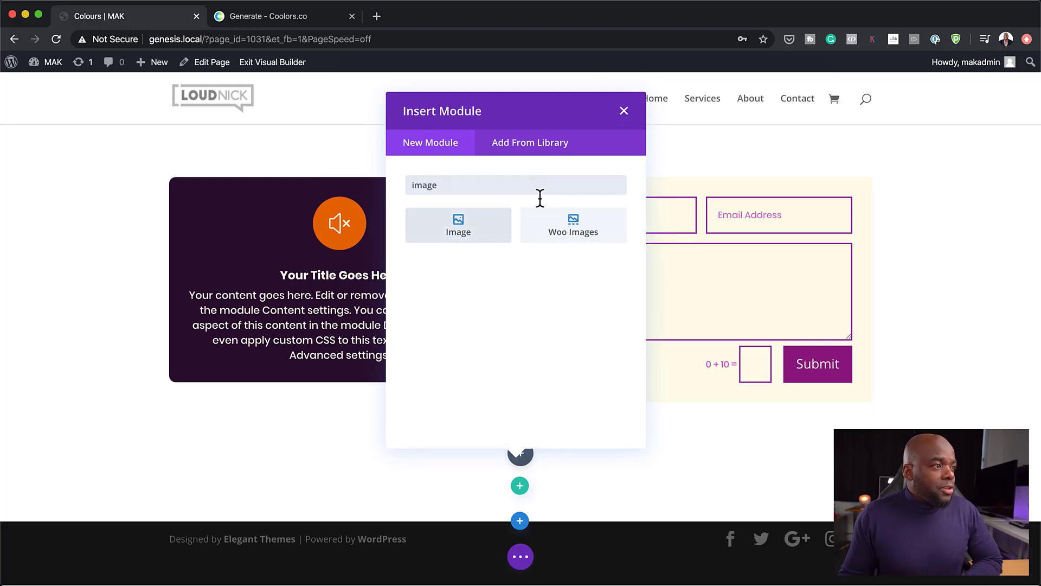
{"action": "left_click", "coordinate": [465, 231]}
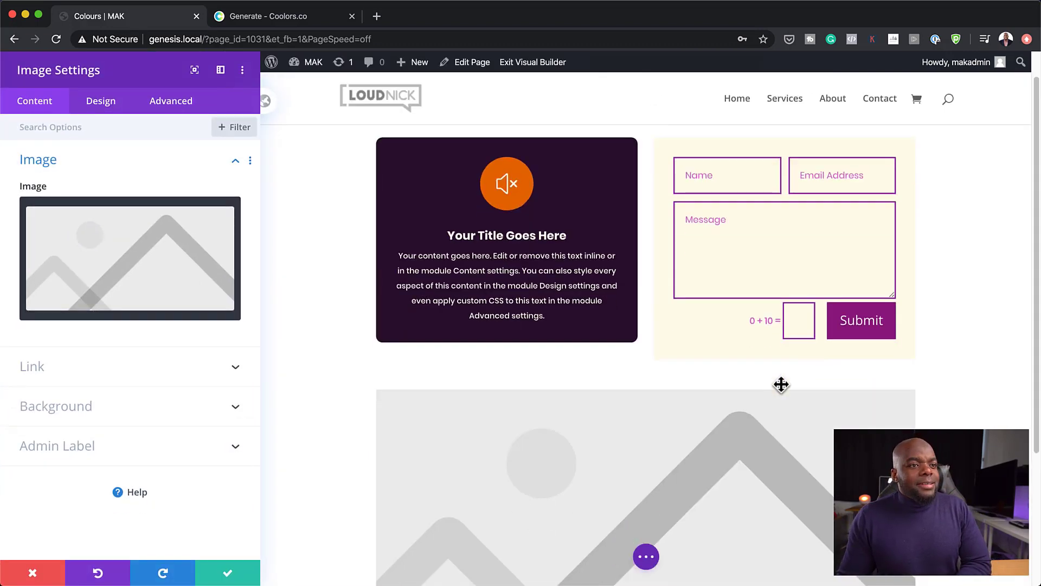
{"action": "scroll", "coordinate": [781, 384], "scroll_direction": "down", "scroll_amount": 2}
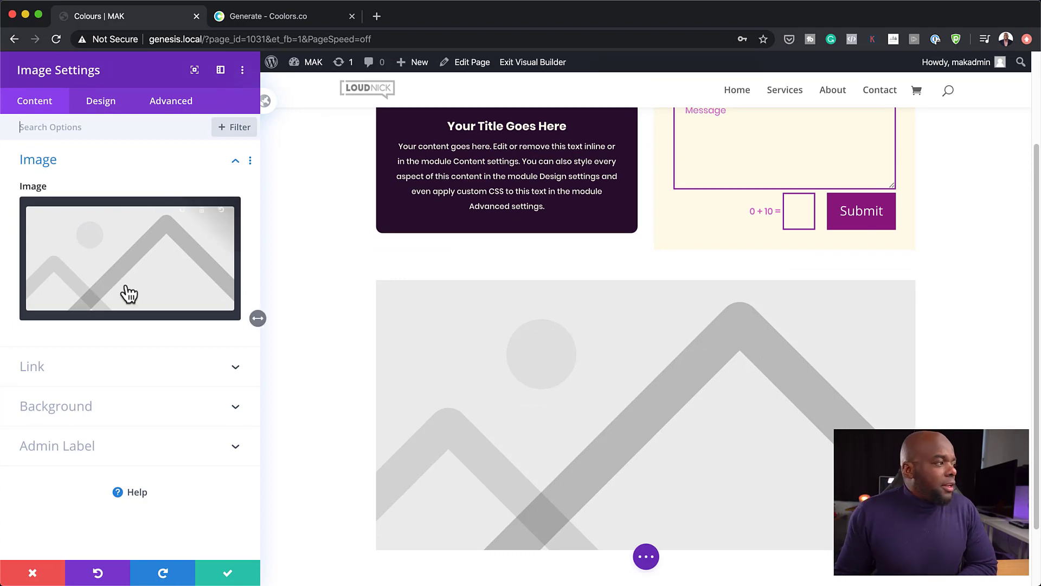
Step: Place woman-837156_1280.jpg from the Media Library into the Image module
{"action": "left_click", "coordinate": [121, 257]}
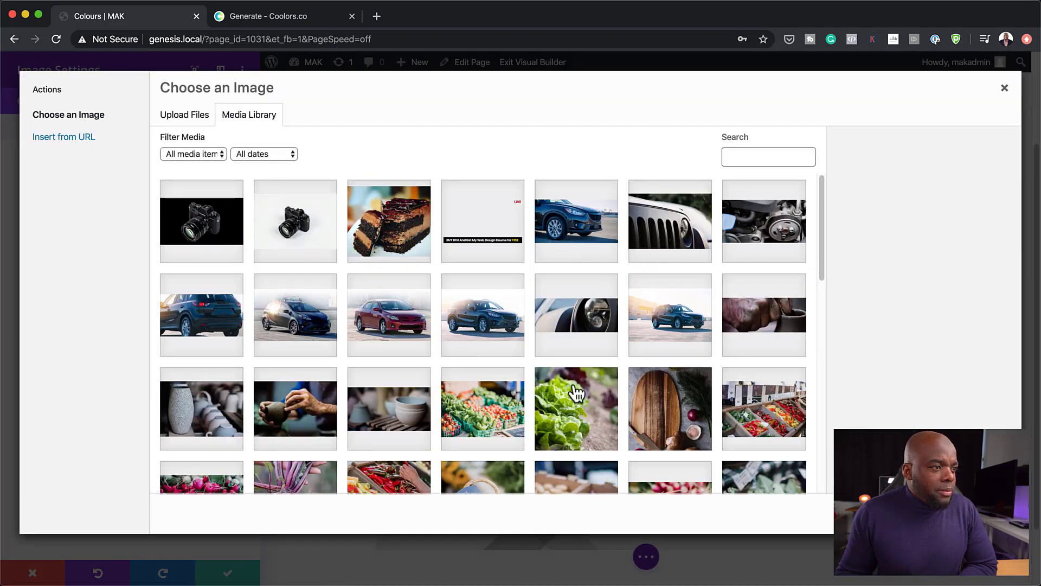
{"action": "scroll", "coordinate": [684, 431], "scroll_direction": "down", "scroll_amount": 15}
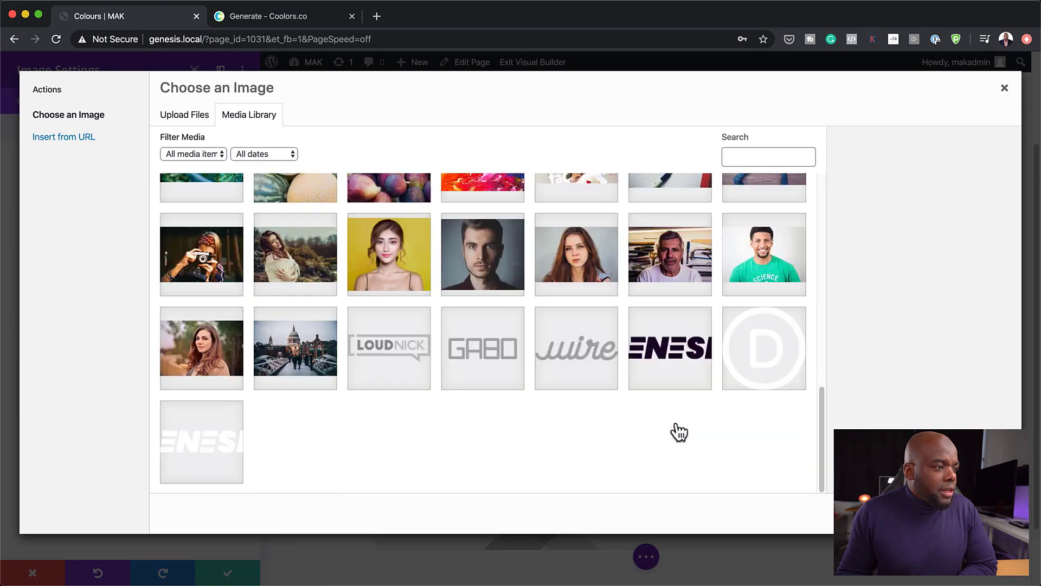
{"action": "left_click", "coordinate": [289, 258]}
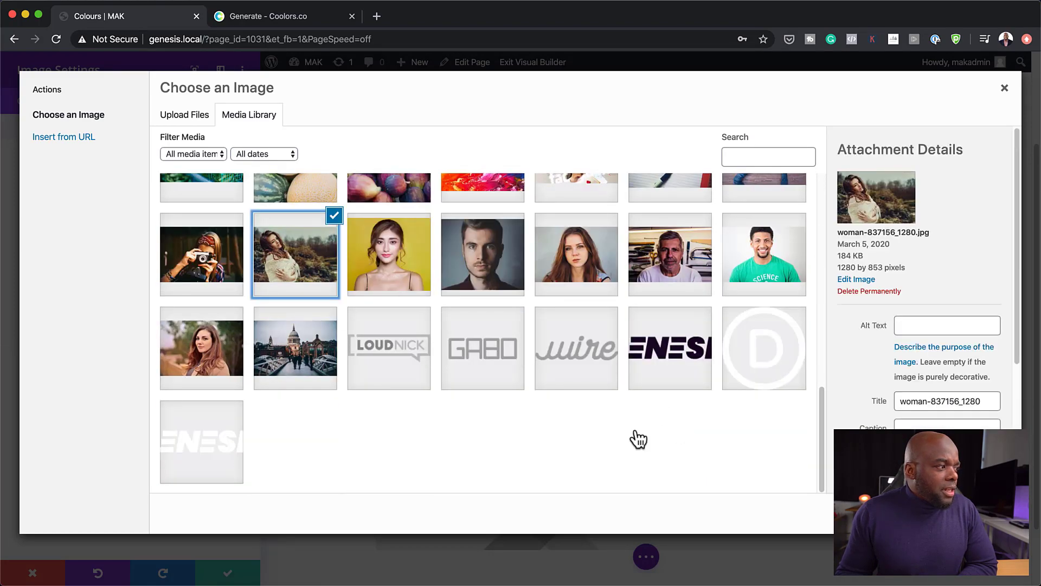
{"action": "left_click", "coordinate": [965, 512]}
{"action": "scroll", "coordinate": [646, 378], "scroll_direction": "down", "scroll_amount": 3}
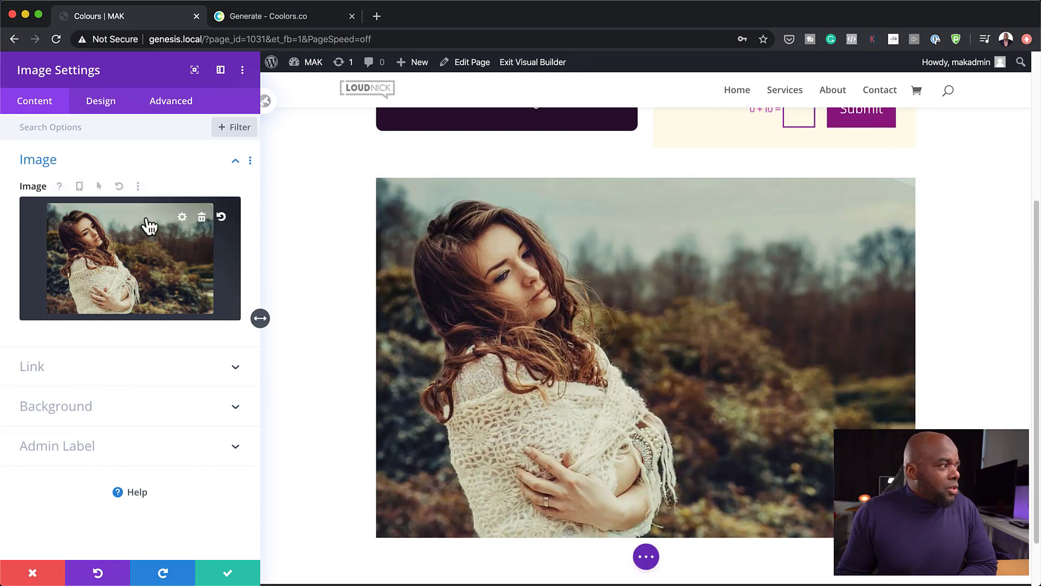
Step: Set the image's Design > Filters Hue to 102deg and save the image settings
{"action": "left_click", "coordinate": [103, 101]}
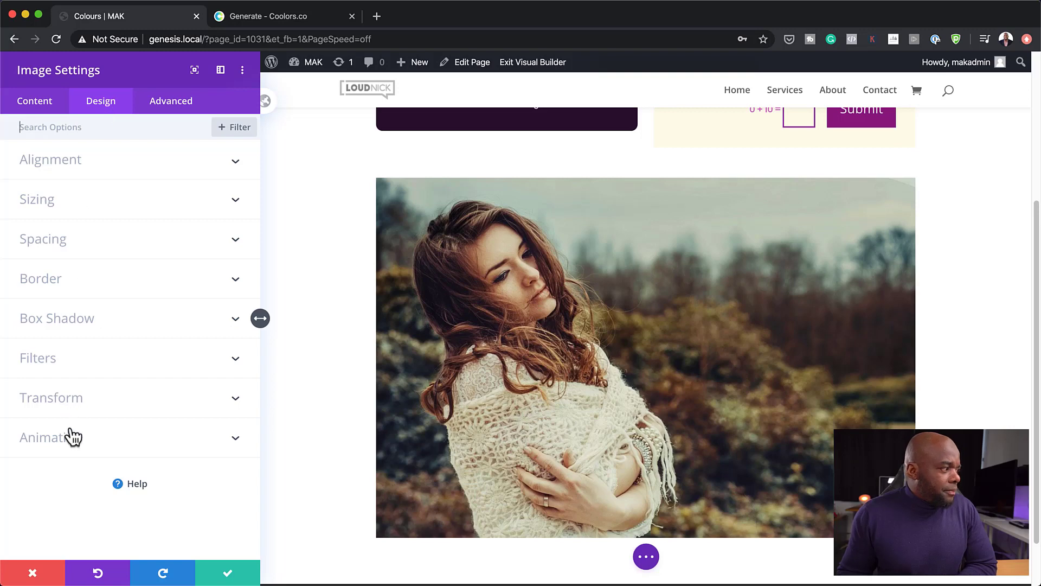
{"action": "left_click", "coordinate": [60, 370]}
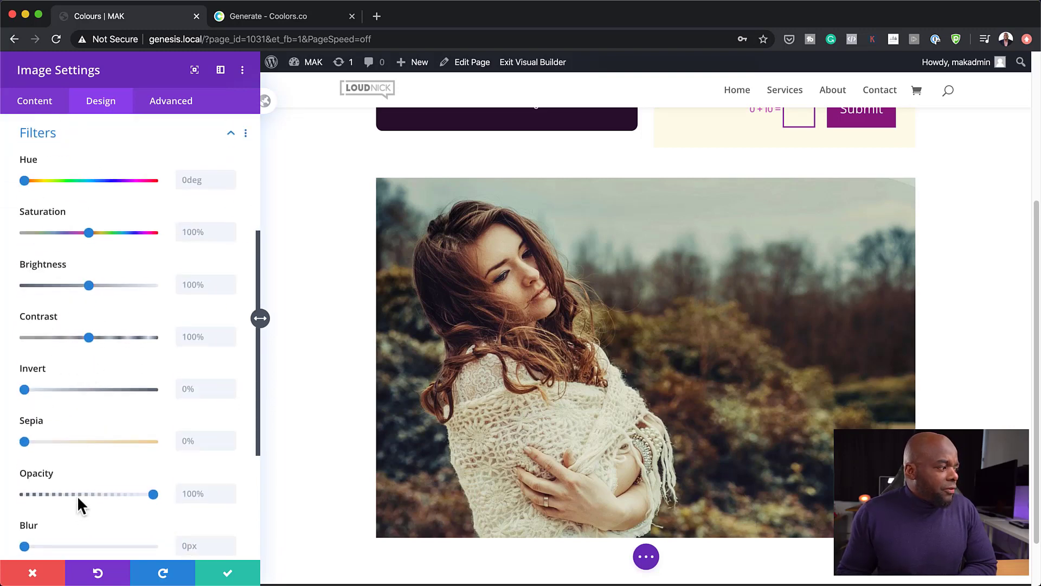
{"action": "scroll", "coordinate": [79, 499], "scroll_direction": "down", "scroll_amount": 5}
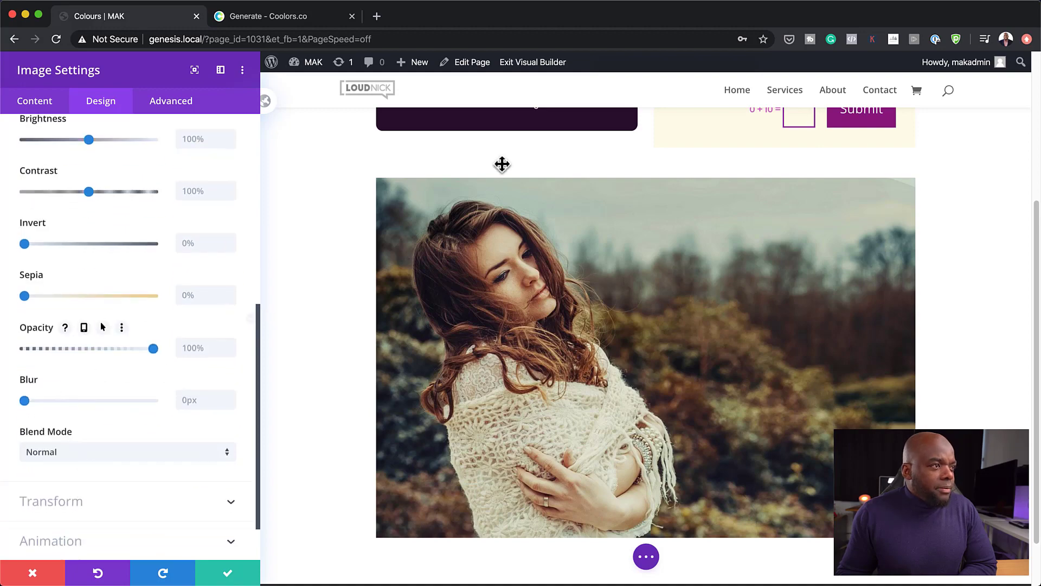
{"action": "scroll", "coordinate": [616, 411], "scroll_direction": "up", "scroll_amount": 5}
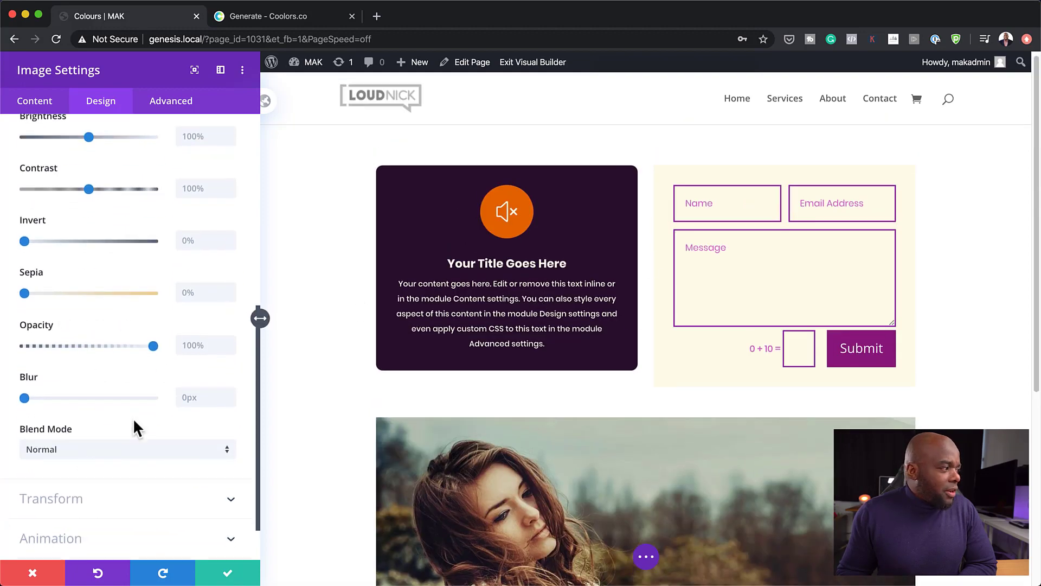
{"action": "scroll", "coordinate": [137, 429], "scroll_direction": "down", "scroll_amount": 1}
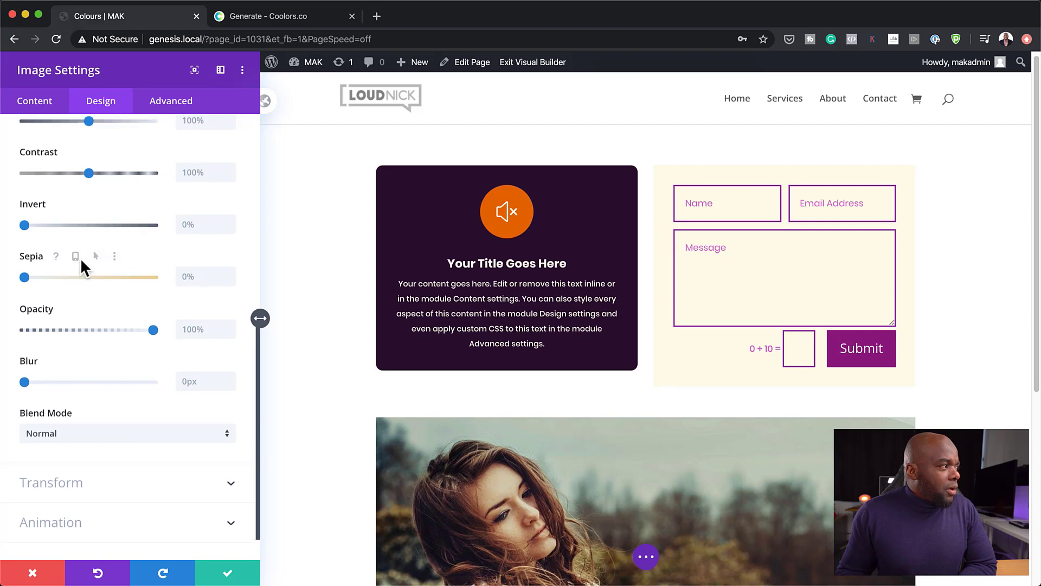
{"action": "scroll", "coordinate": [80, 259], "scroll_direction": "up", "scroll_amount": 3}
{"action": "scroll", "coordinate": [82, 261], "scroll_direction": "up", "scroll_amount": 6}
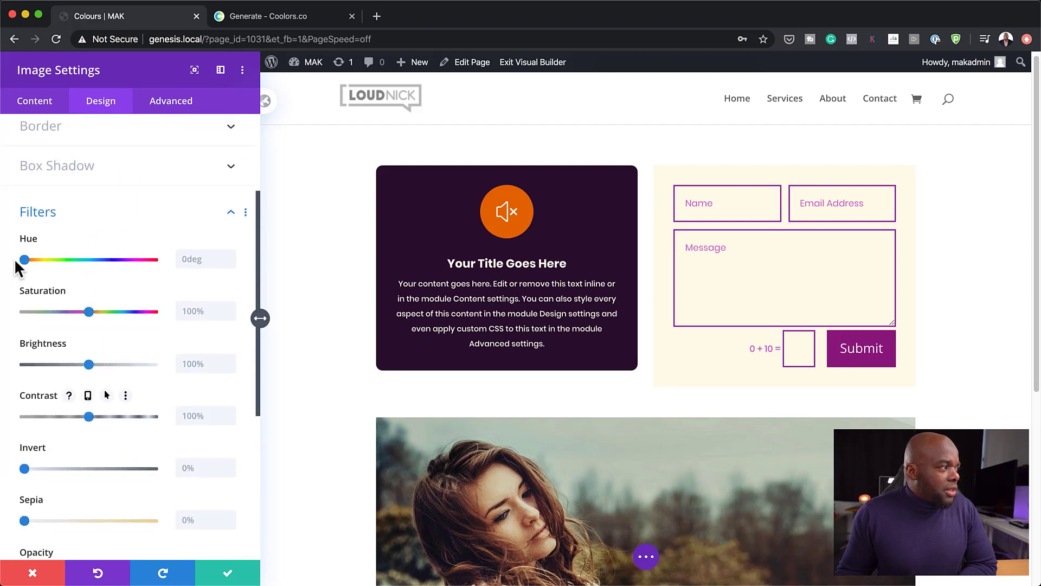
{"action": "left_click_drag", "start_coordinate": [24, 259], "coordinate": [59, 271]}
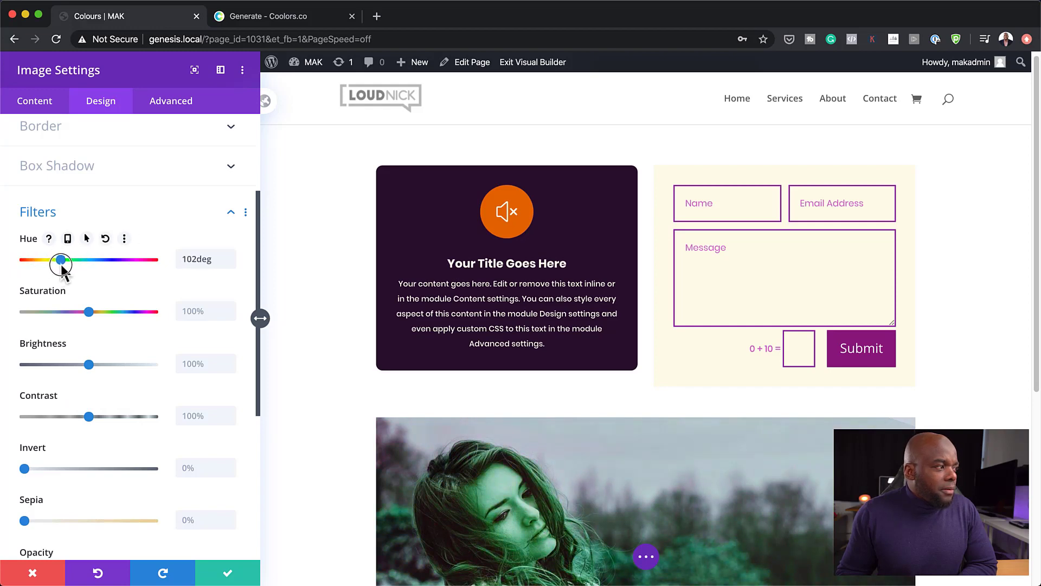
{"action": "scroll", "coordinate": [498, 353], "scroll_direction": "down", "scroll_amount": 4}
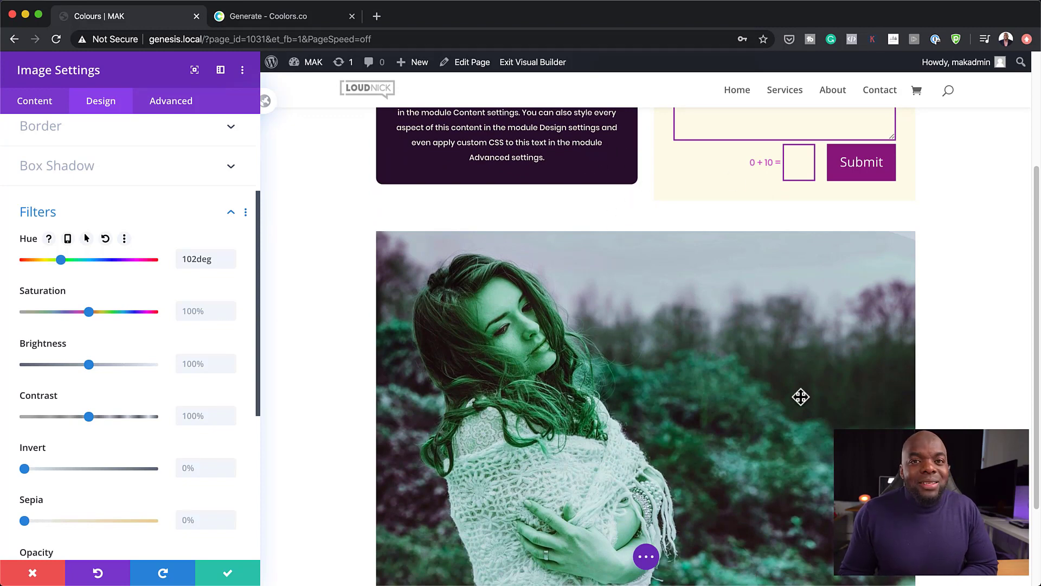
{"action": "scroll", "coordinate": [749, 467], "scroll_direction": "down", "scroll_amount": 1}
{"action": "scroll", "coordinate": [749, 467], "scroll_direction": "down", "scroll_amount": 2}
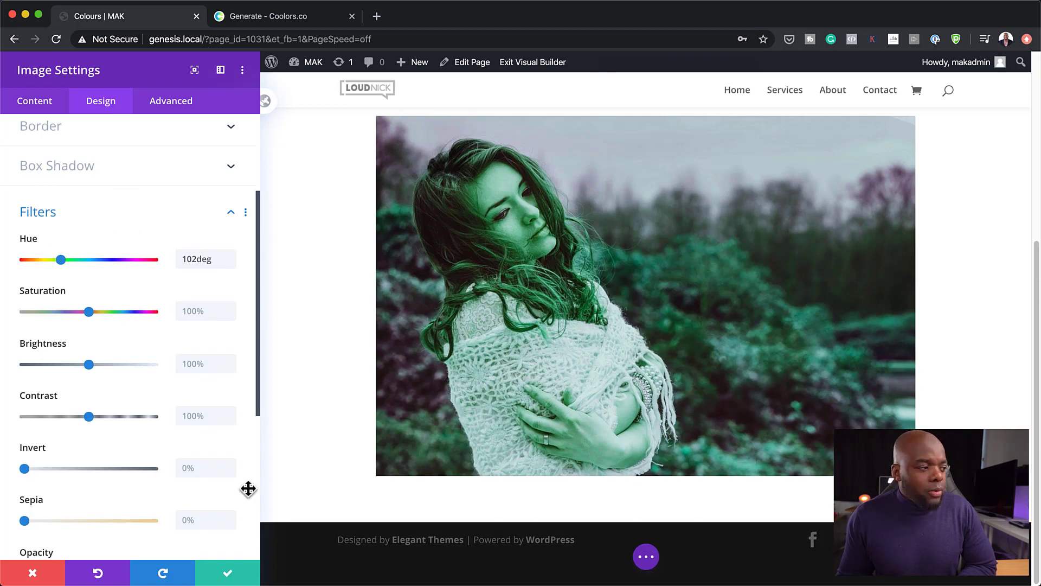
{"action": "left_click", "coordinate": [229, 573]}
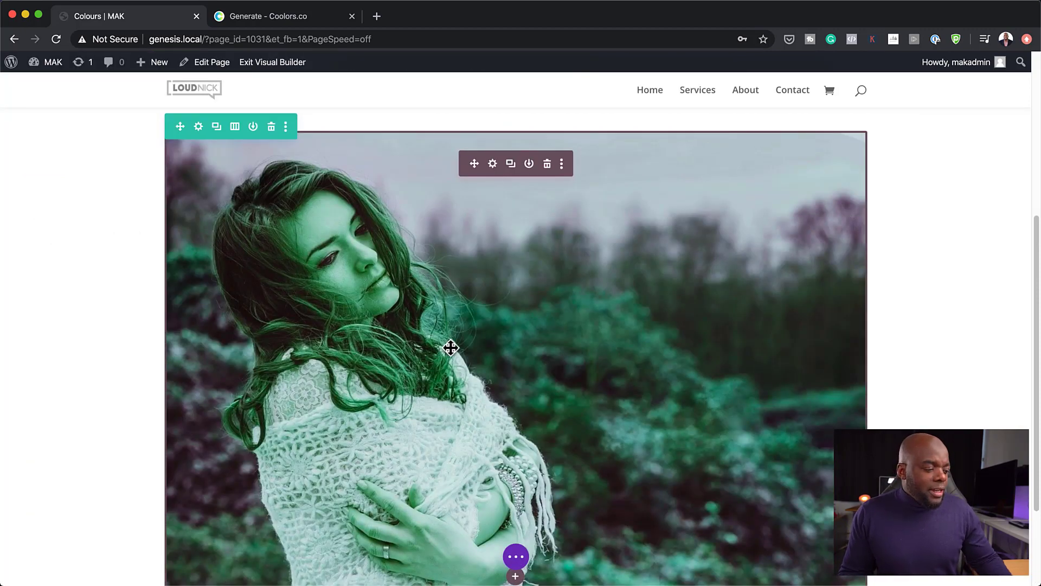